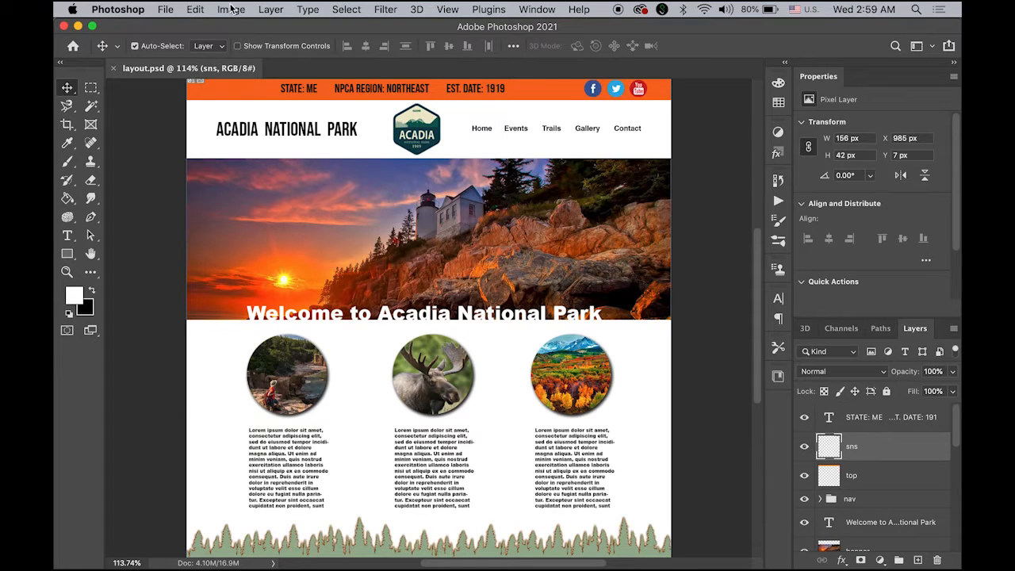
Check the document's pixel dimensions and resolution in Image Size without changing them.
click(231, 10)
click(564, 165)
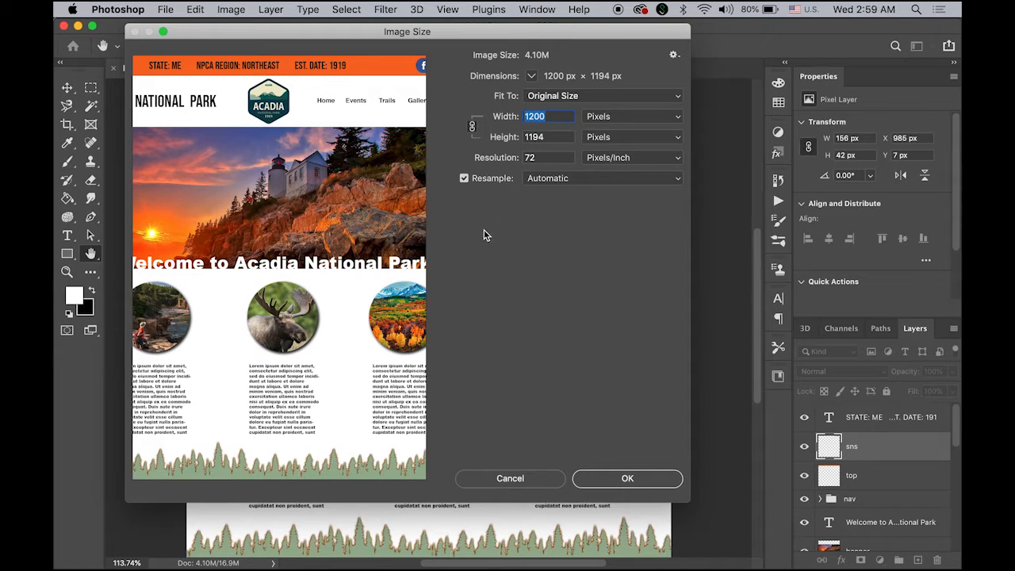
click(631, 480)
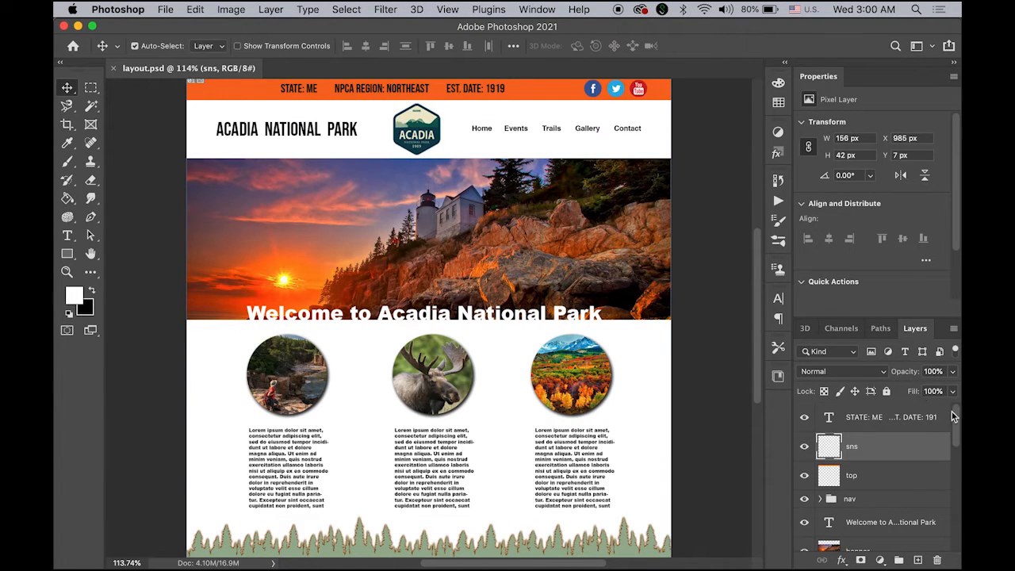
Look through the layer stack and briefly hide and show the placeholder text layers to identify their columns.
drag(958, 428, 957, 546)
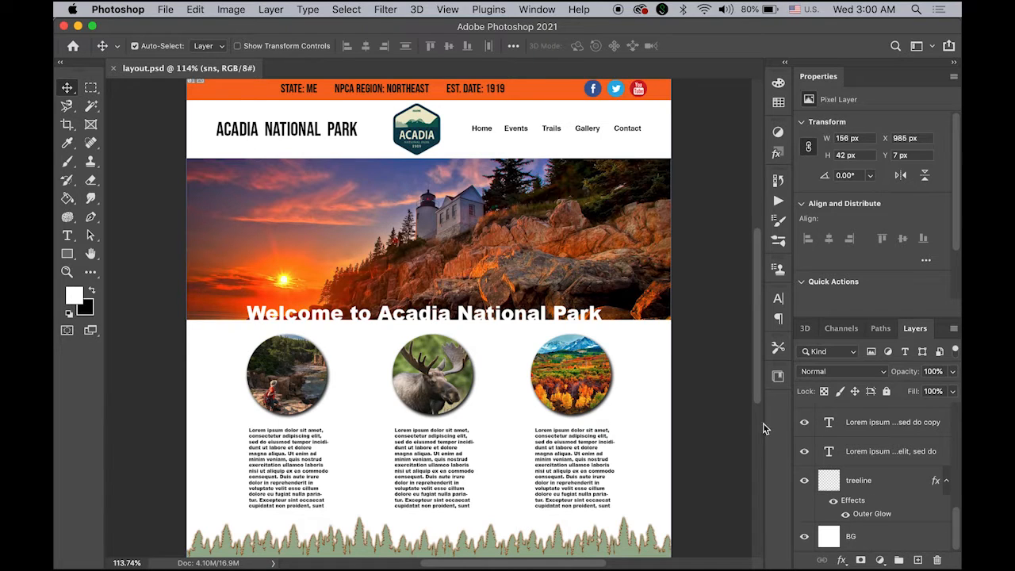
drag(957, 519, 958, 512)
click(804, 457)
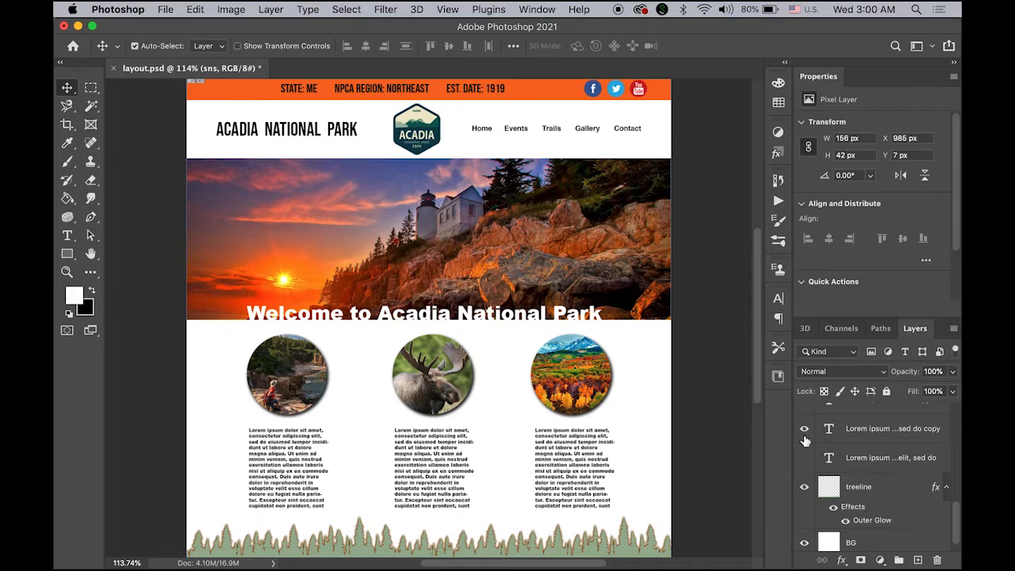
click(805, 430)
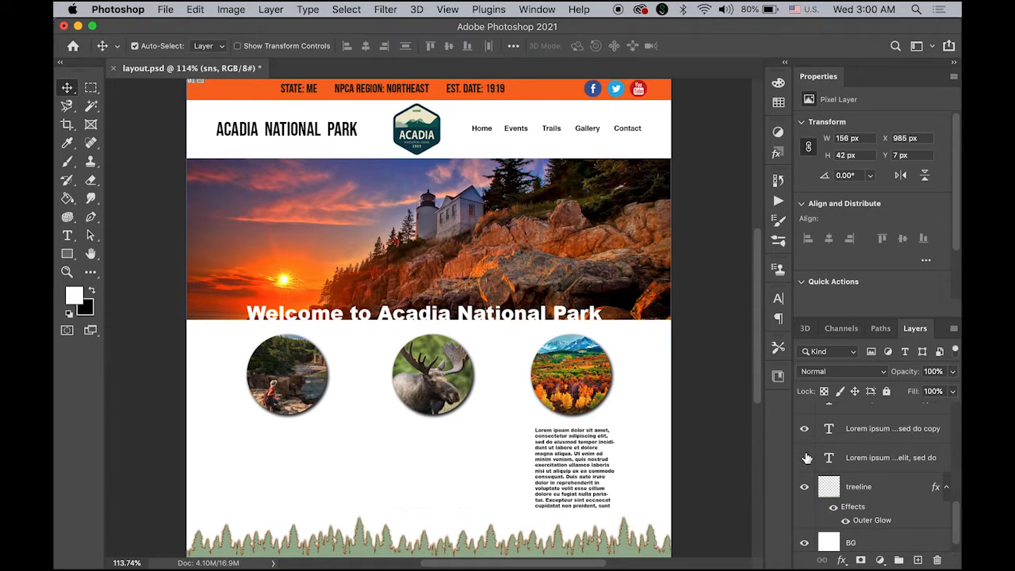
click(805, 459)
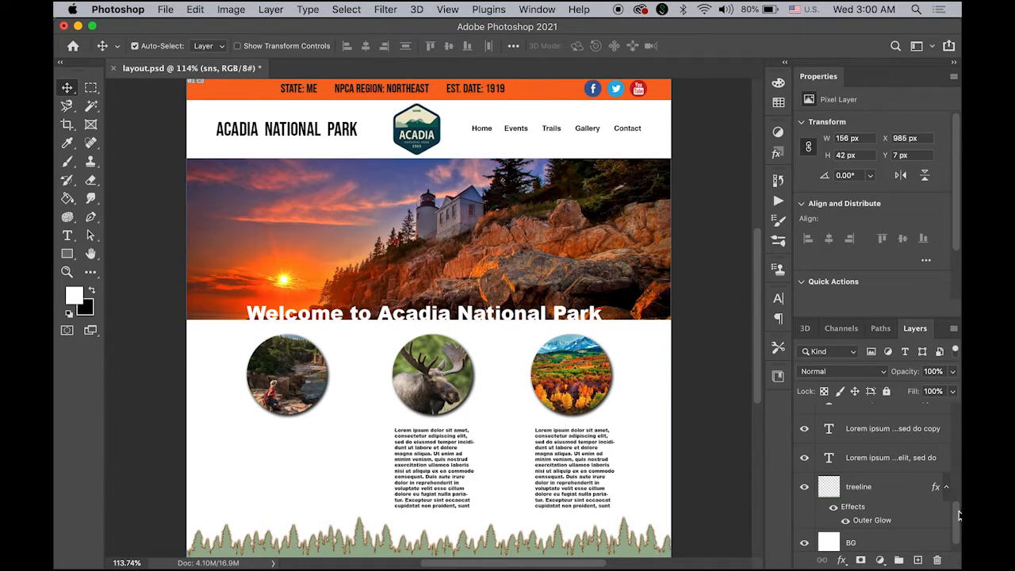
drag(959, 515, 958, 424)
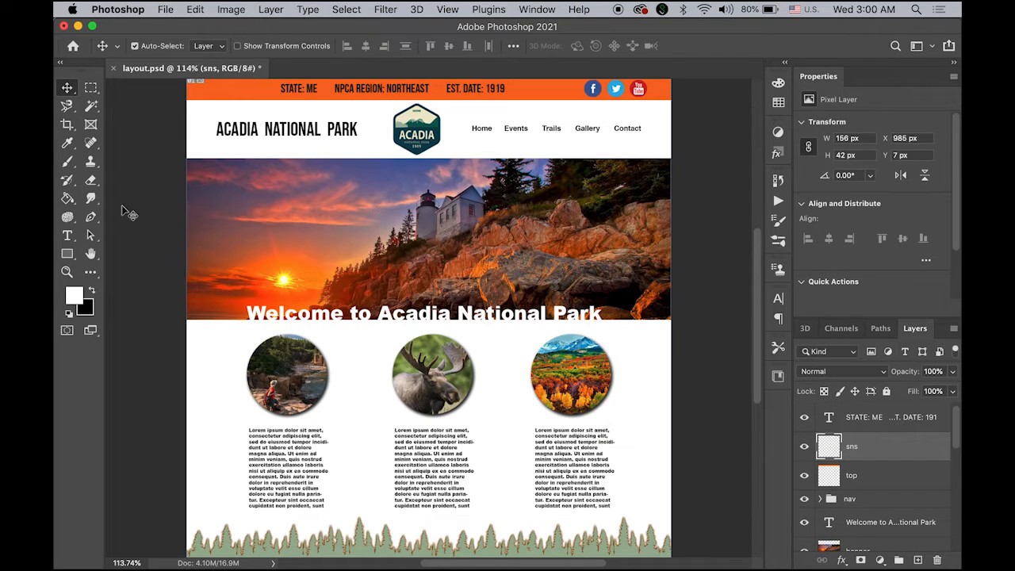
Draw a full-width slice around the sunset banner image with the Slice tool.
click(64, 130)
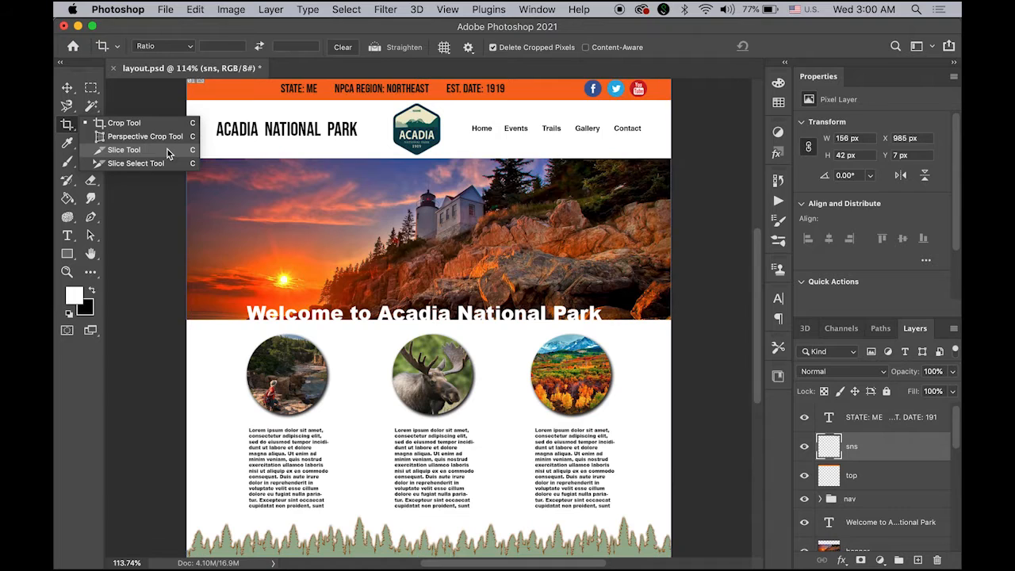
click(133, 156)
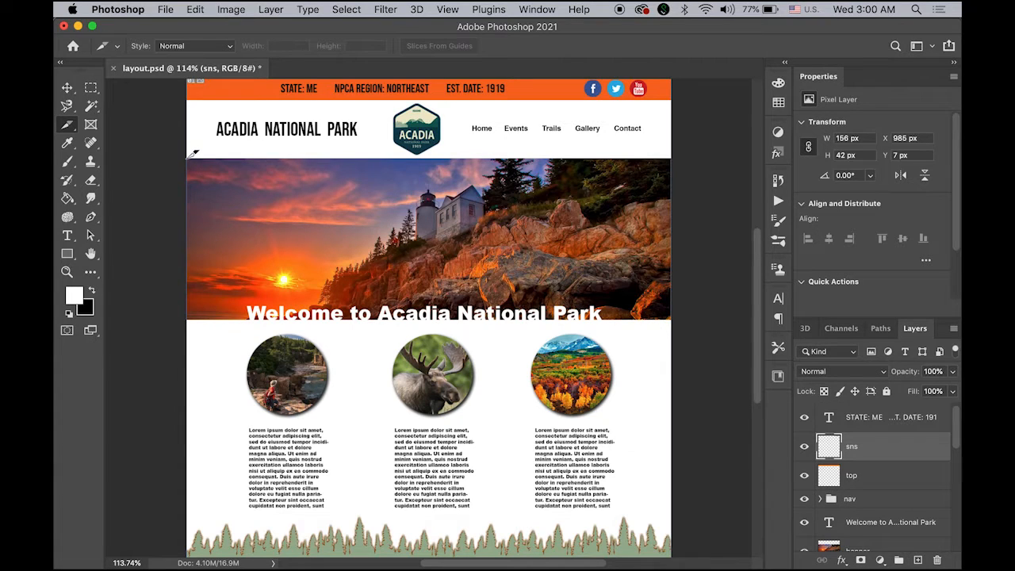
drag(191, 155, 676, 317)
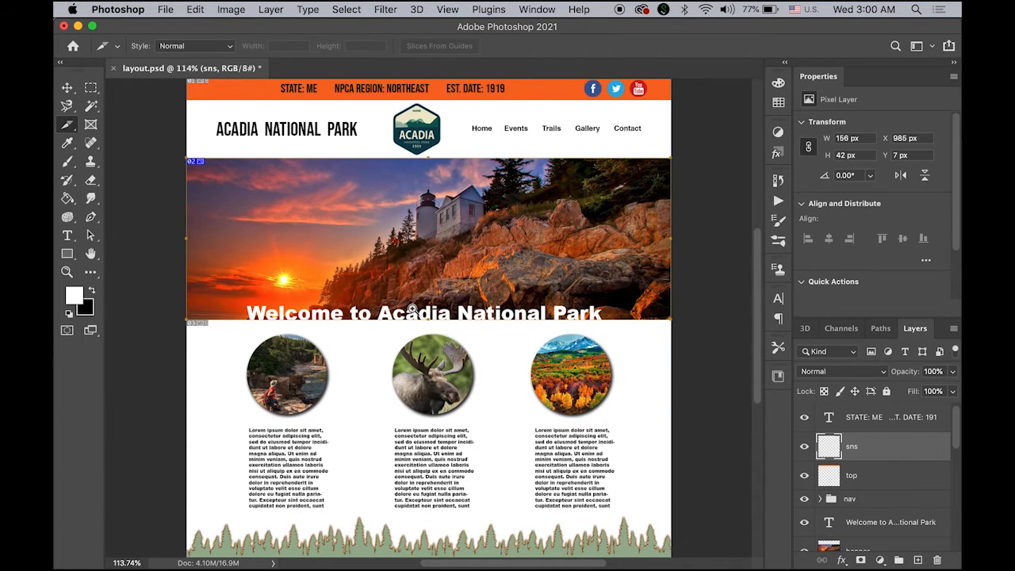
Inspect the banner slice's lower and upper edges up close for exact alignment with the image.
drag(412, 309, 564, 381)
drag(498, 199, 540, 436)
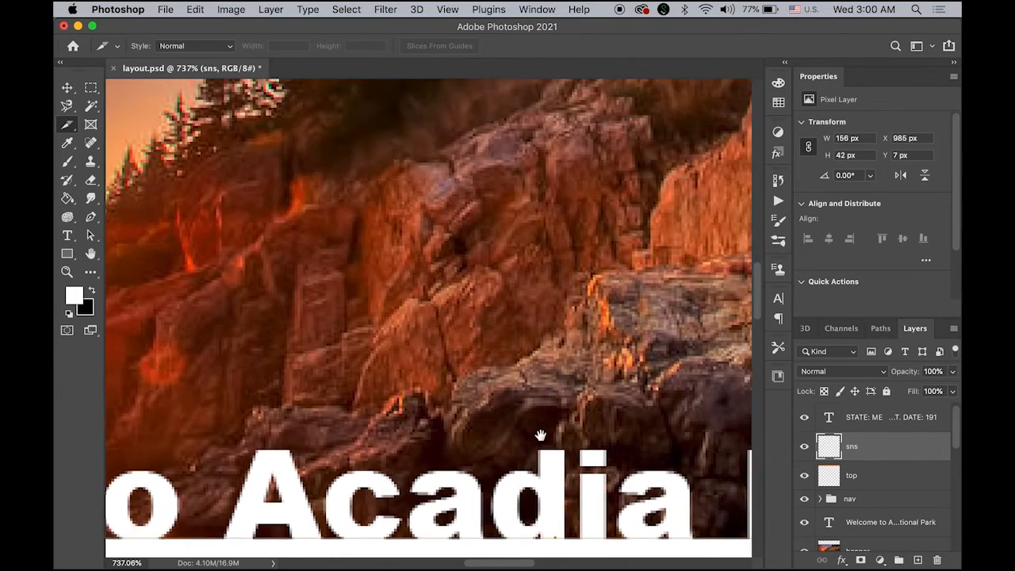
drag(544, 243, 492, 421)
drag(528, 234, 533, 427)
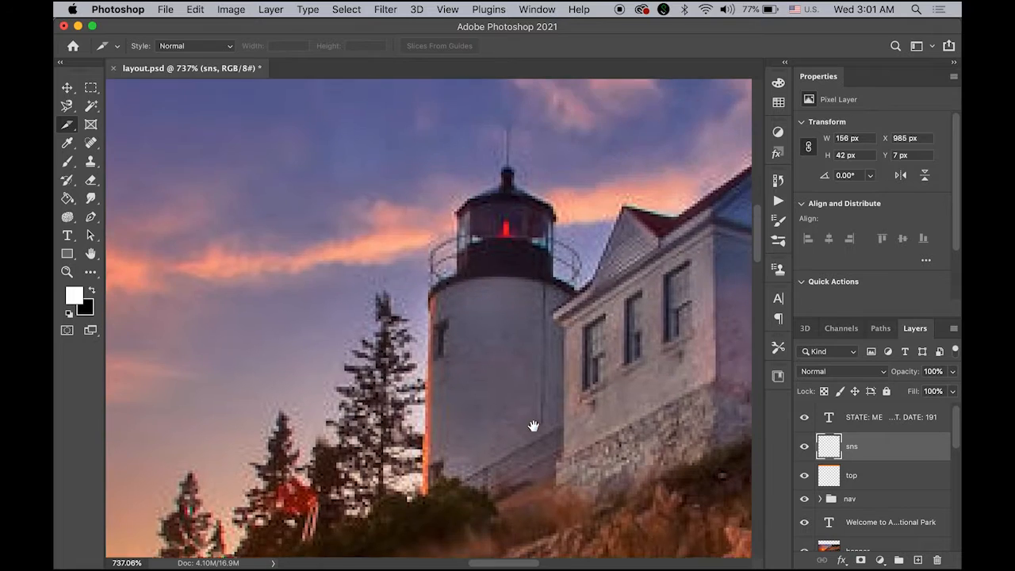
drag(528, 251, 529, 324)
drag(512, 166, 512, 356)
mouse_move(514, 248)
mouse_down()
mouse_move(515, 336)
mouse_move(462, 325)
mouse_move(462, 303)
mouse_move(462, 339)
mouse_up()
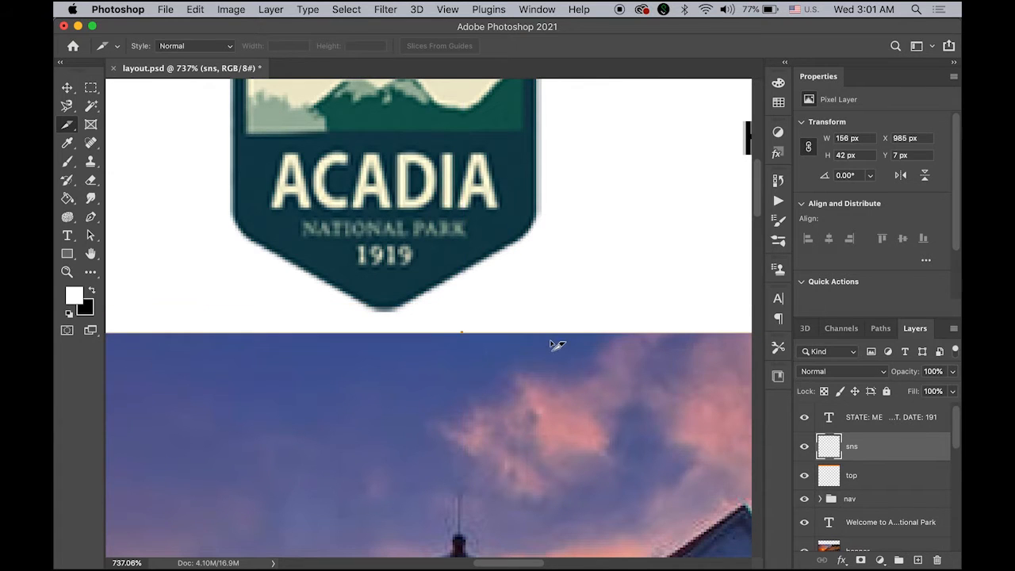
double_click(67, 272)
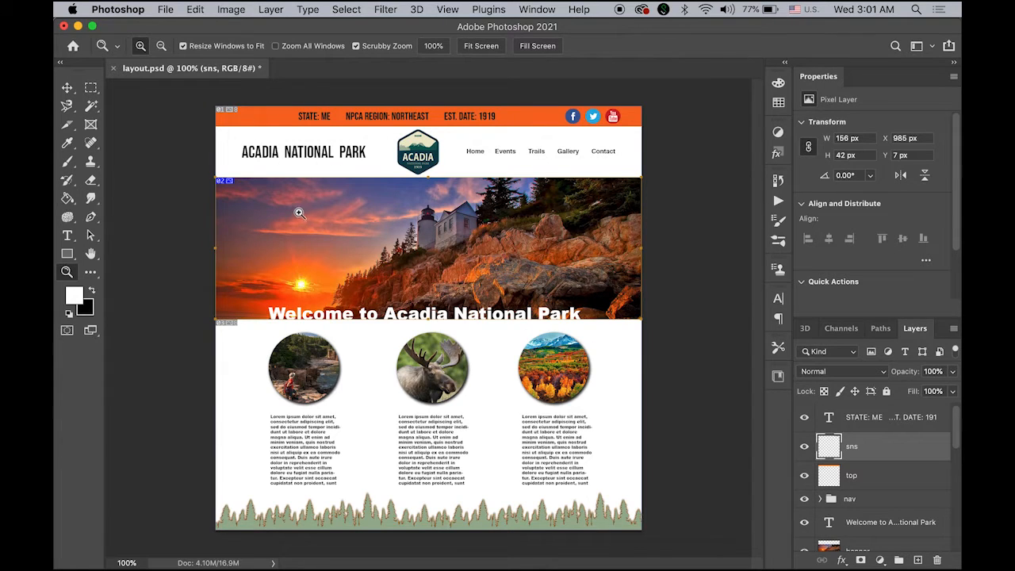
Try to slice the Home navigation link on its own and undo that slice.
click(67, 125)
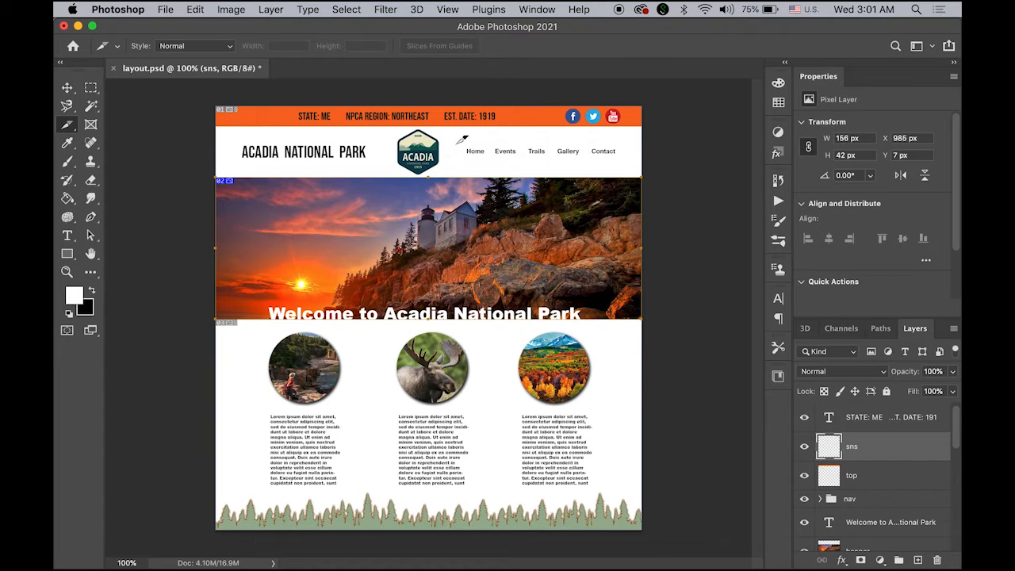
drag(458, 144, 496, 157)
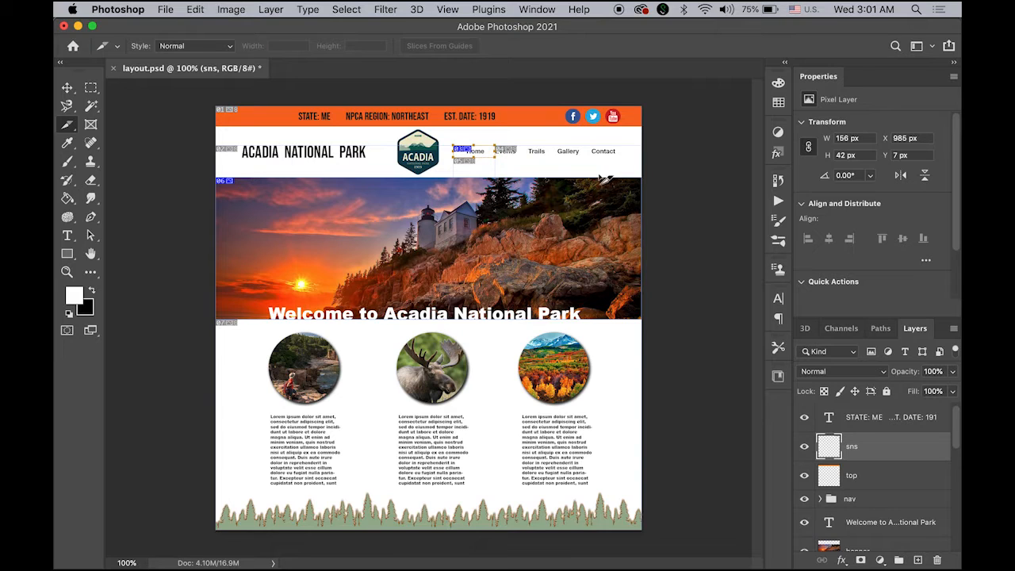
key(super+z)
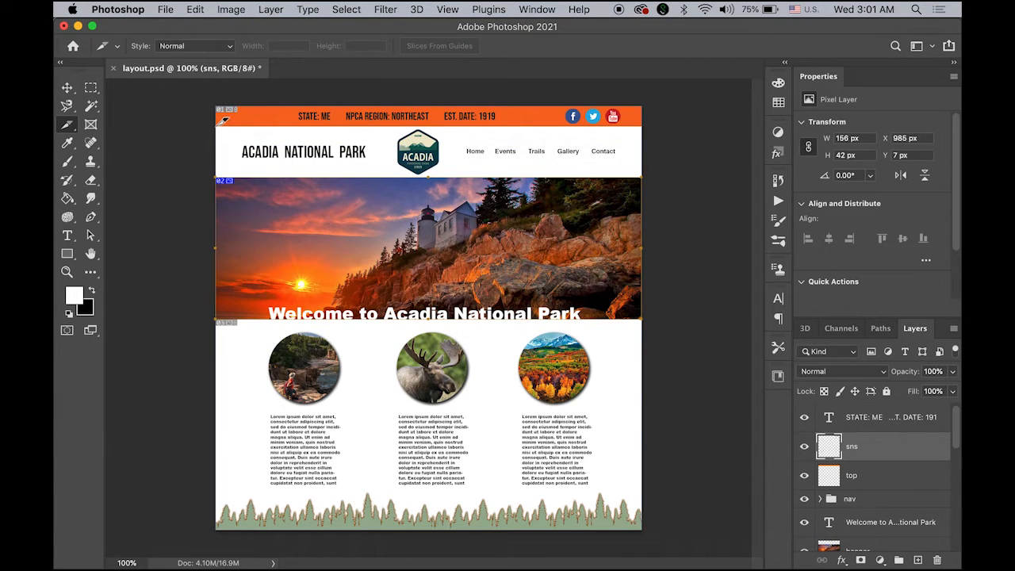
Draw a full-width slice around the white header containing the park title, logo and navigation links.
drag(225, 119, 645, 176)
drag(407, 163, 448, 193)
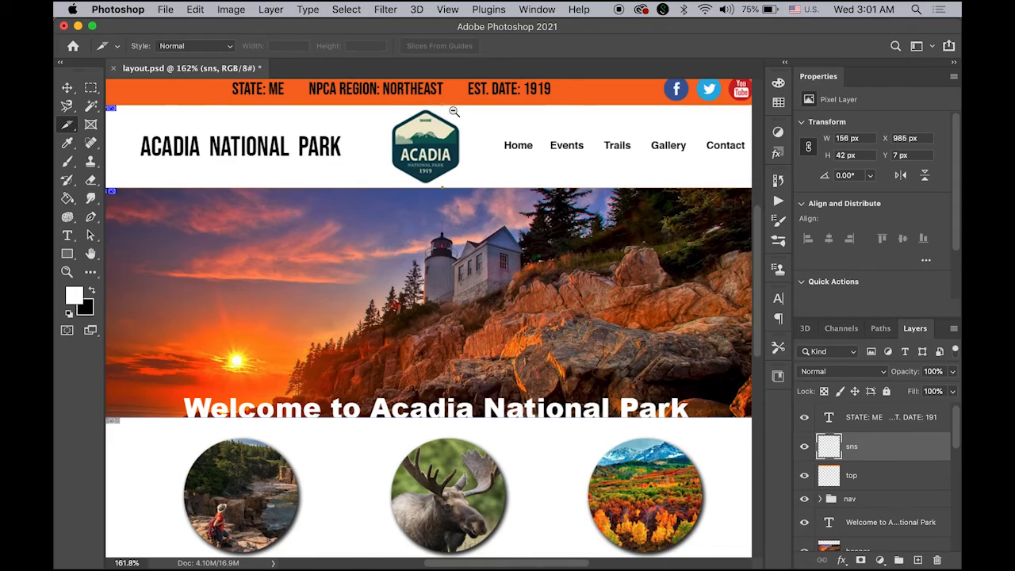
drag(453, 112, 514, 128)
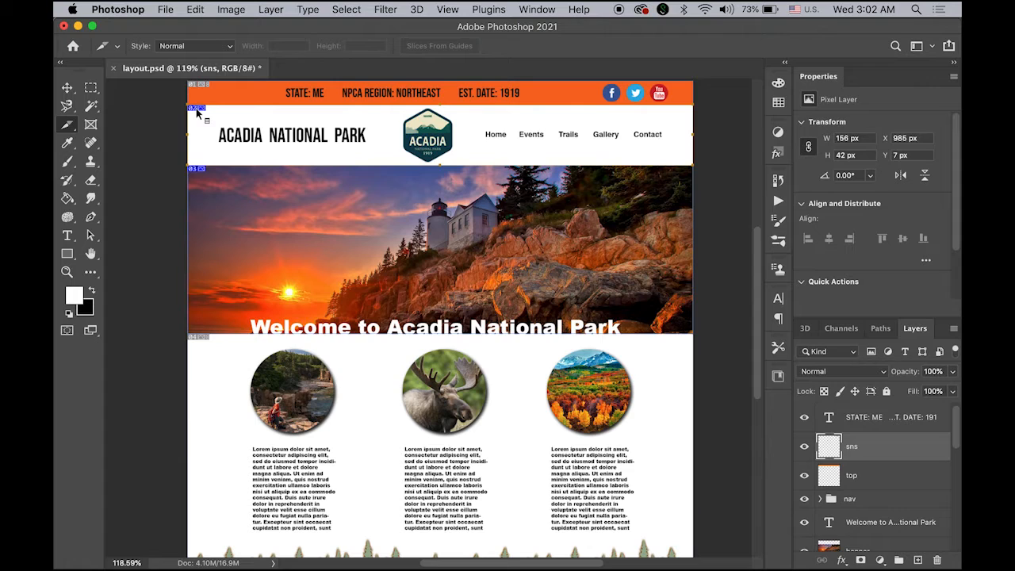
Divide the header slice vertically into 11 evenly spaced slices.
right_click(197, 114)
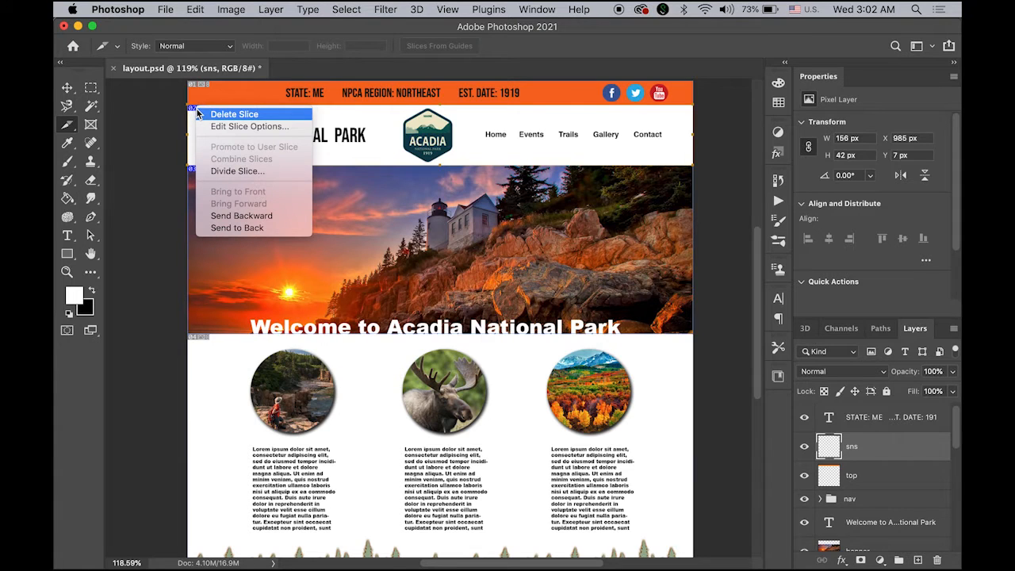
click(249, 173)
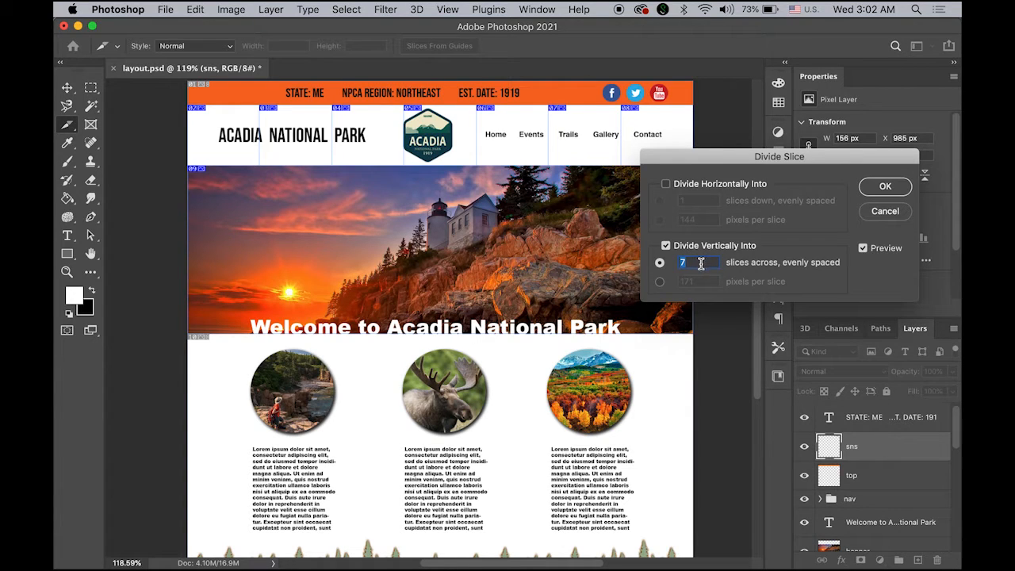
click(660, 263)
text(11)
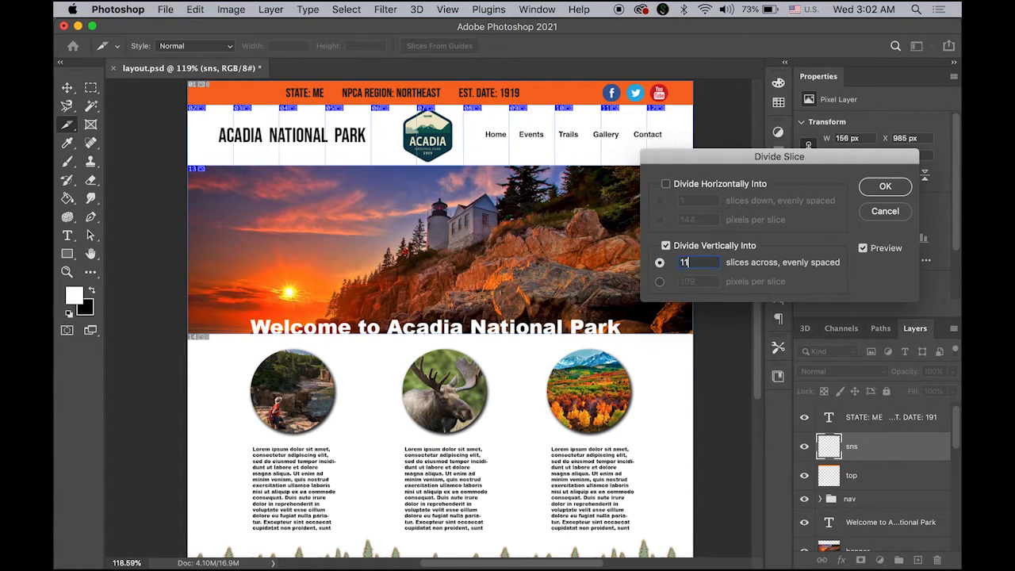
click(887, 187)
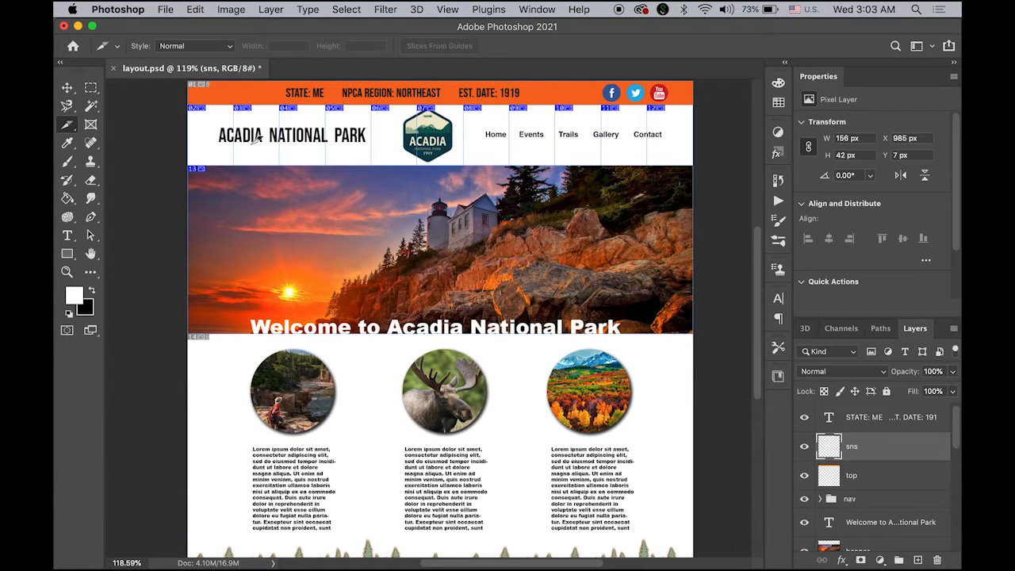
With the Slice Select tool, narrow the last header slice to the blank margin and extend its neighbour's far edge past Contact.
click(70, 128)
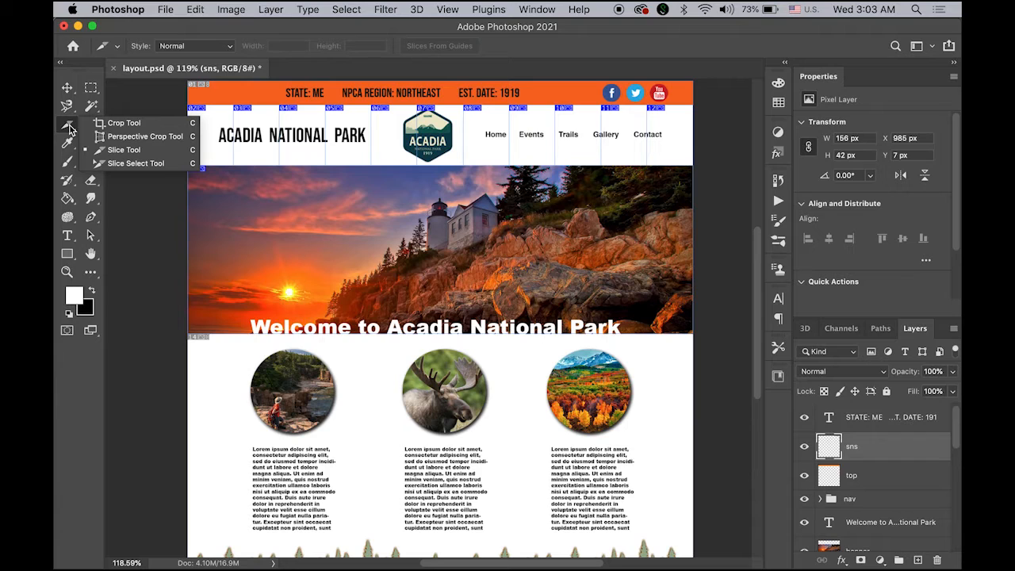
click(104, 163)
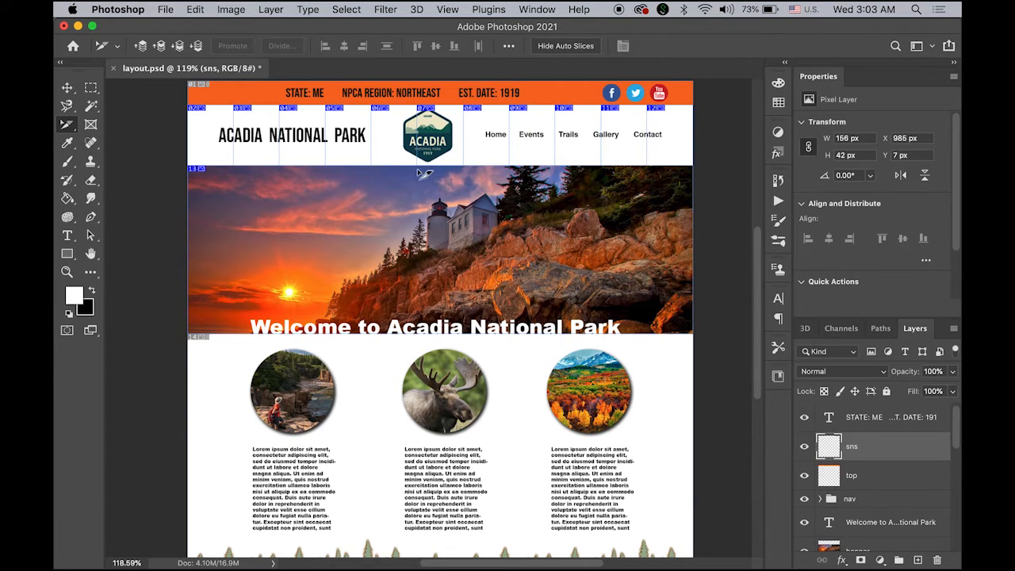
click(671, 136)
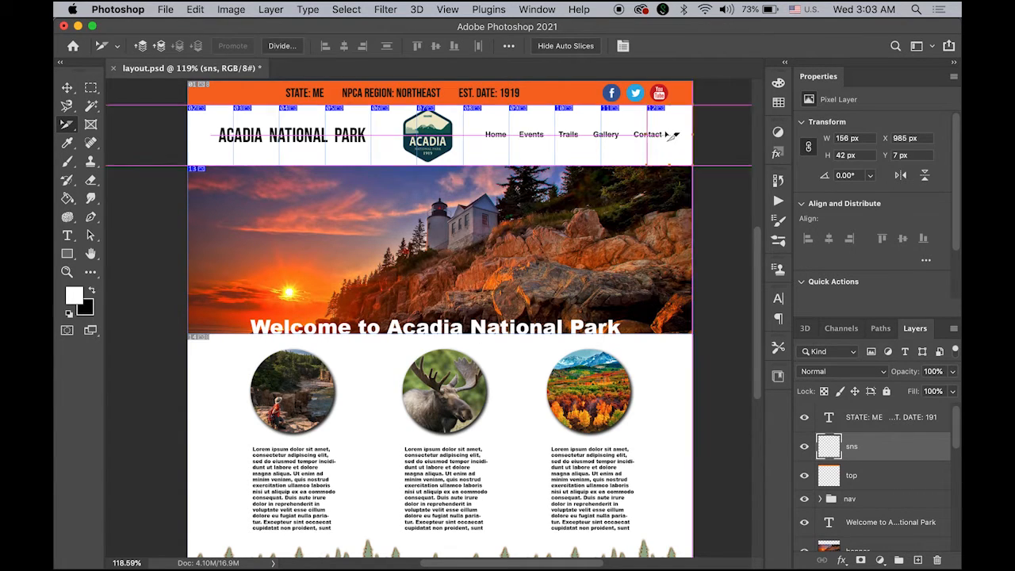
click(615, 150)
click(663, 155)
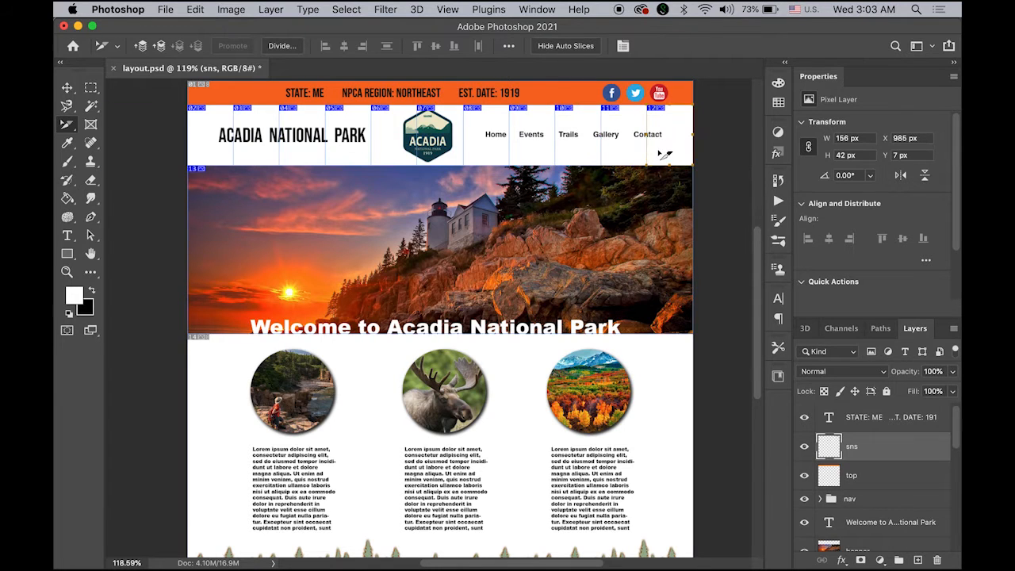
drag(649, 135, 671, 138)
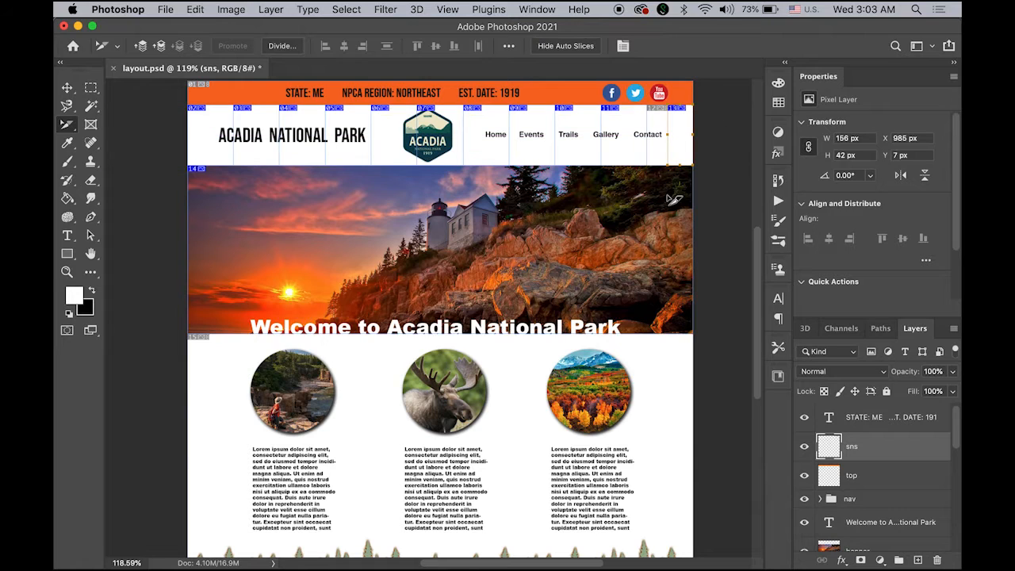
click(631, 150)
drag(651, 134, 668, 137)
Resize the next three header slices to fit around the Gallery, Trails and Events links.
click(583, 144)
drag(601, 135, 628, 135)
drag(555, 136, 589, 139)
click(537, 144)
drag(556, 135, 589, 135)
drag(510, 135, 552, 138)
click(496, 144)
drag(510, 136, 543, 138)
drag(464, 135, 517, 140)
Resize the header slices to fit the Home link and the blank gap between the logo and Home.
scroll(511, 131, up, 5)
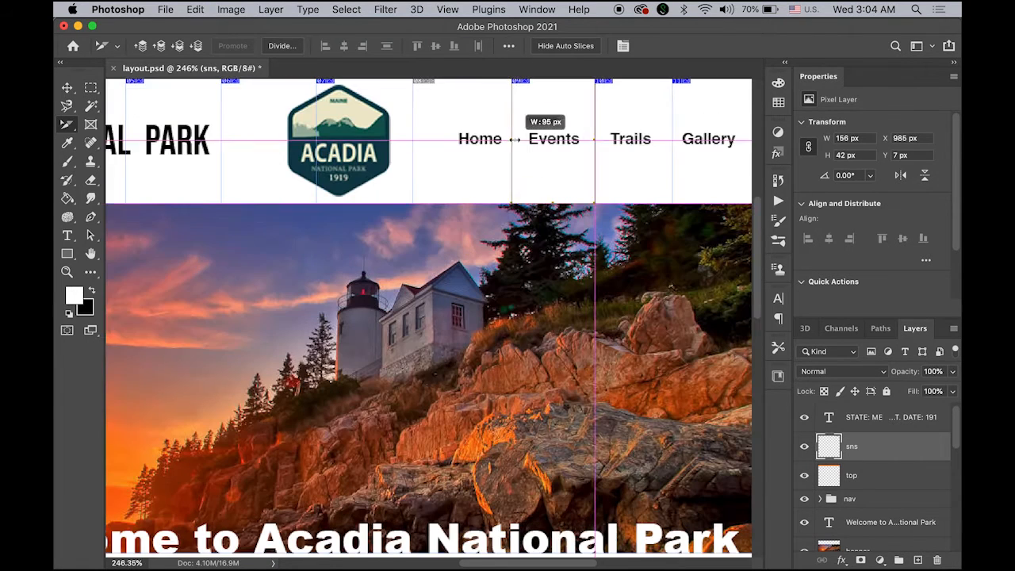
click(393, 150)
drag(414, 142, 521, 149)
drag(317, 141, 441, 151)
click(287, 150)
drag(221, 141, 401, 154)
Adjust the remaining header slice edges to fit the logo, the gap beside it and the ACADIA NATIONAL PARK title.
click(190, 159)
drag(126, 141, 272, 143)
drag(151, 147, 470, 155)
click(309, 152)
drag(227, 151, 417, 162)
click(208, 155)
drag(276, 174, 428, 177)
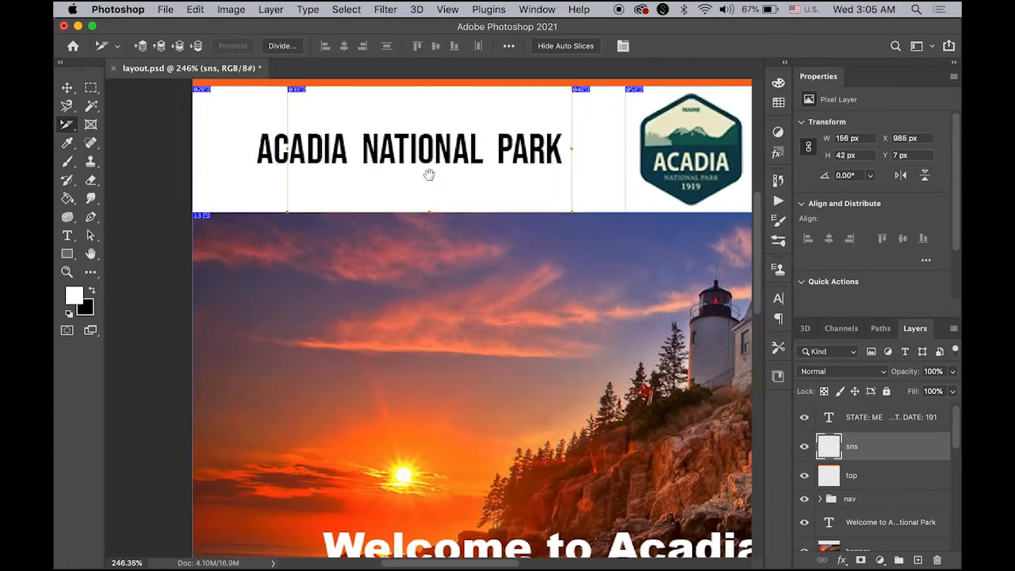
drag(320, 153, 276, 152)
Fine-tune both side edges of the Contact slice, making it about 93 px wide and meeting the Gallery slice.
scroll(553, 189, right, 10)
scroll(553, 189, up, 5)
drag(629, 186, 603, 186)
drag(322, 185, 365, 185)
drag(365, 186, 325, 186)
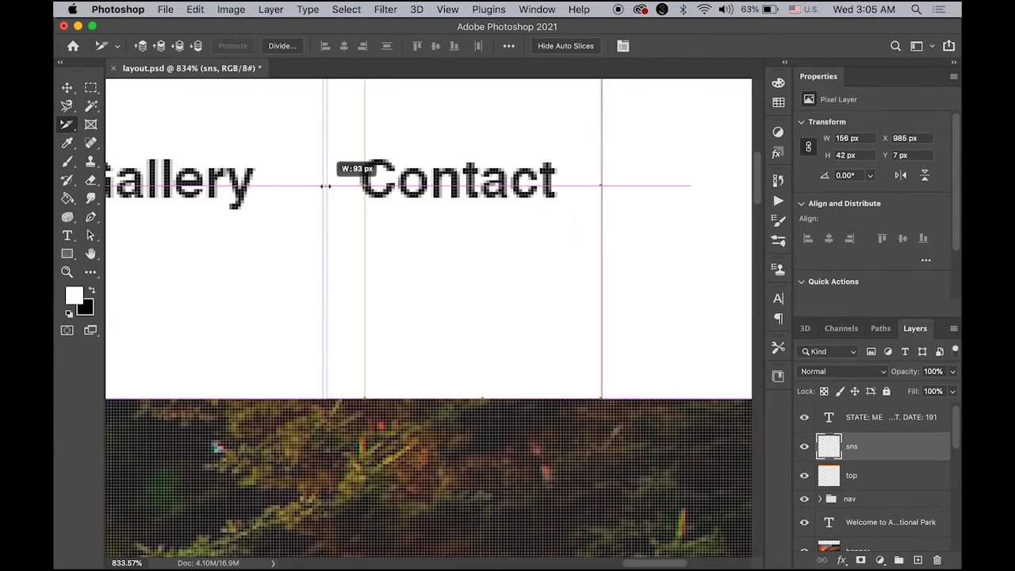
double_click(67, 272)
Deselect the sns layer with the Move tool.
key(v)
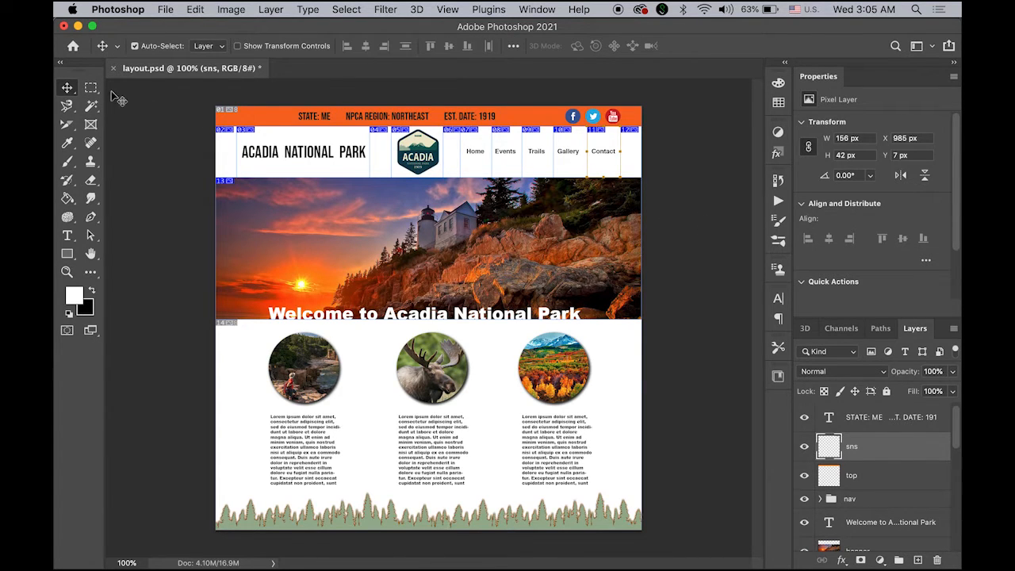
click(69, 124)
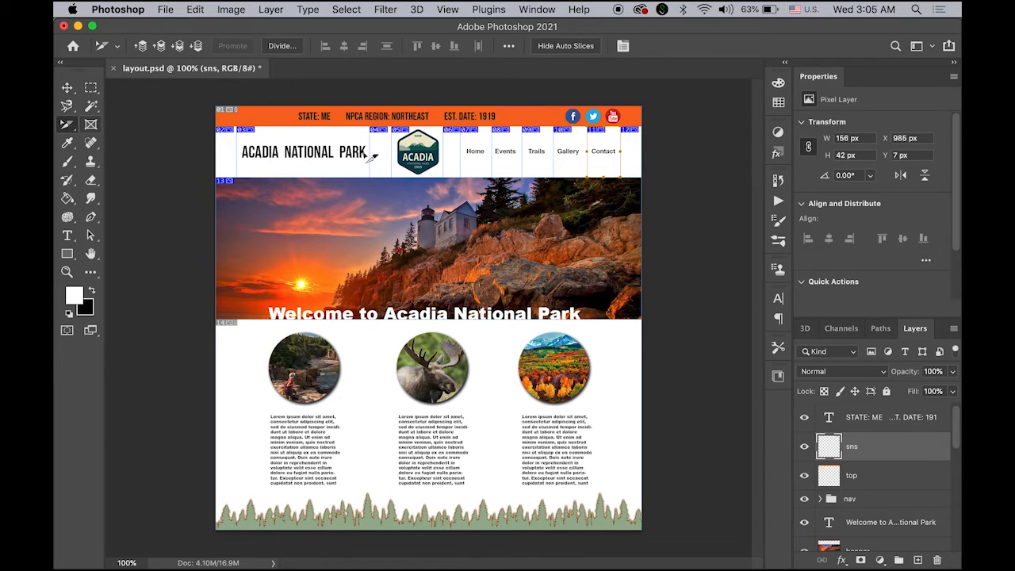
key(v)
click(652, 146)
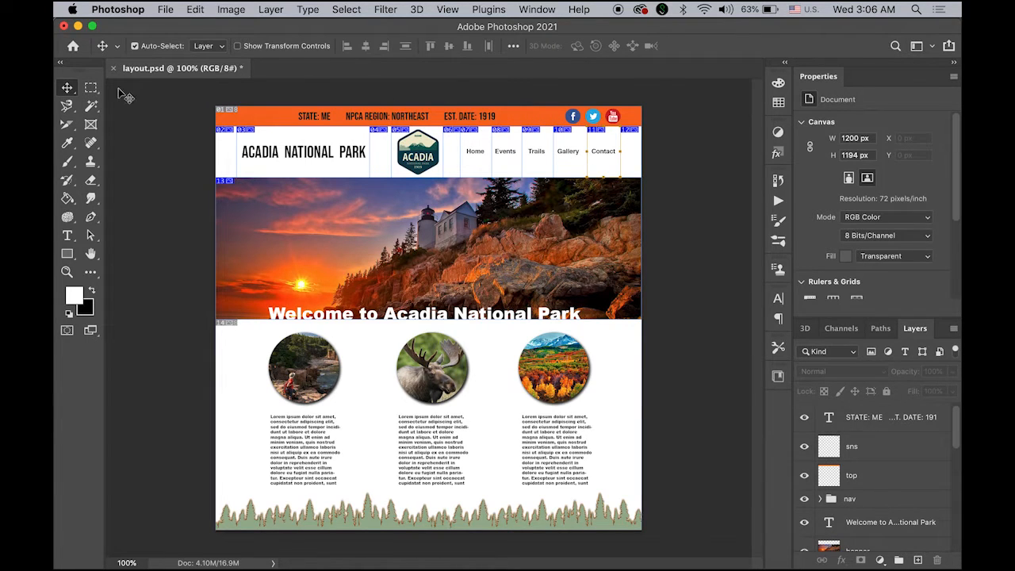
Draw a slice covering the full-width orange bar above the header with the Slice tool.
click(67, 125)
drag(67, 124, 103, 150)
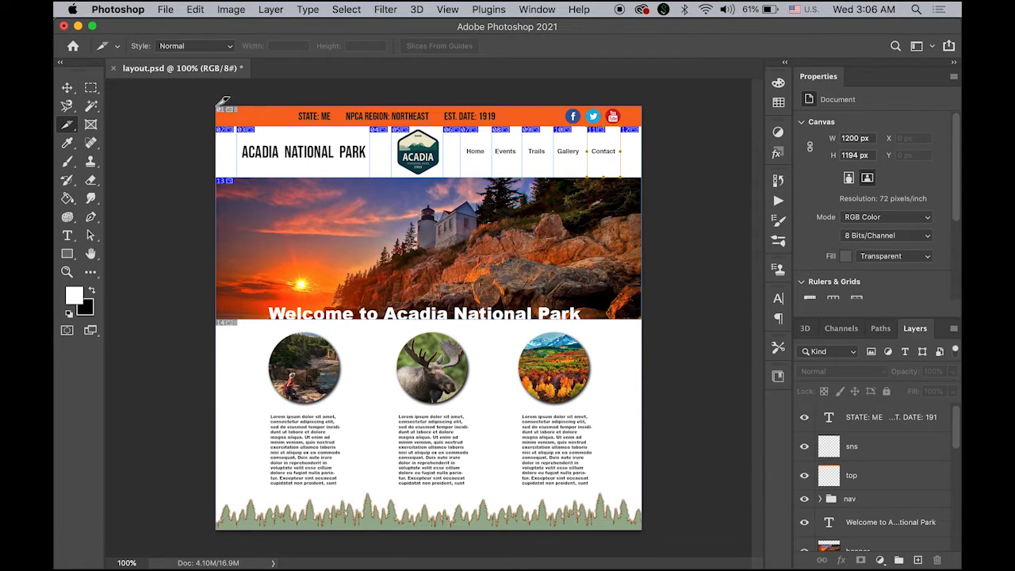
drag(217, 106, 647, 123)
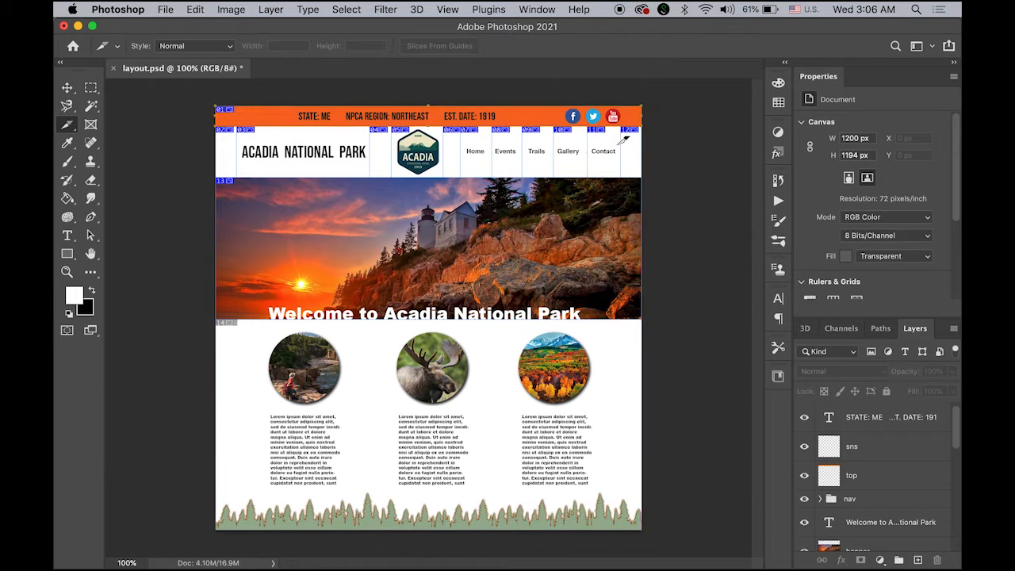
Divide the orange bar slice vertically into 5 evenly spaced slices across.
drag(413, 108, 433, 147)
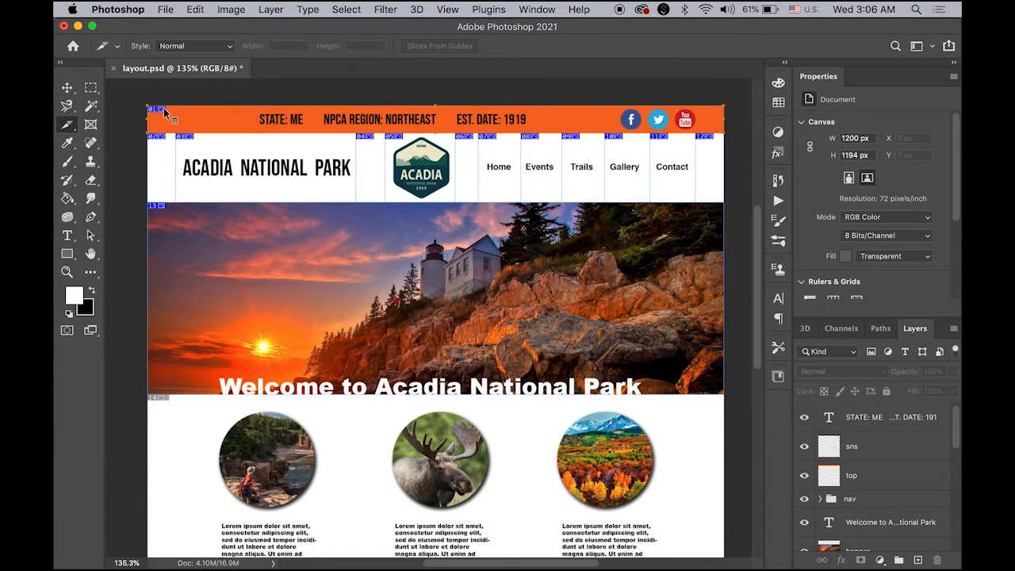
right_click(159, 107)
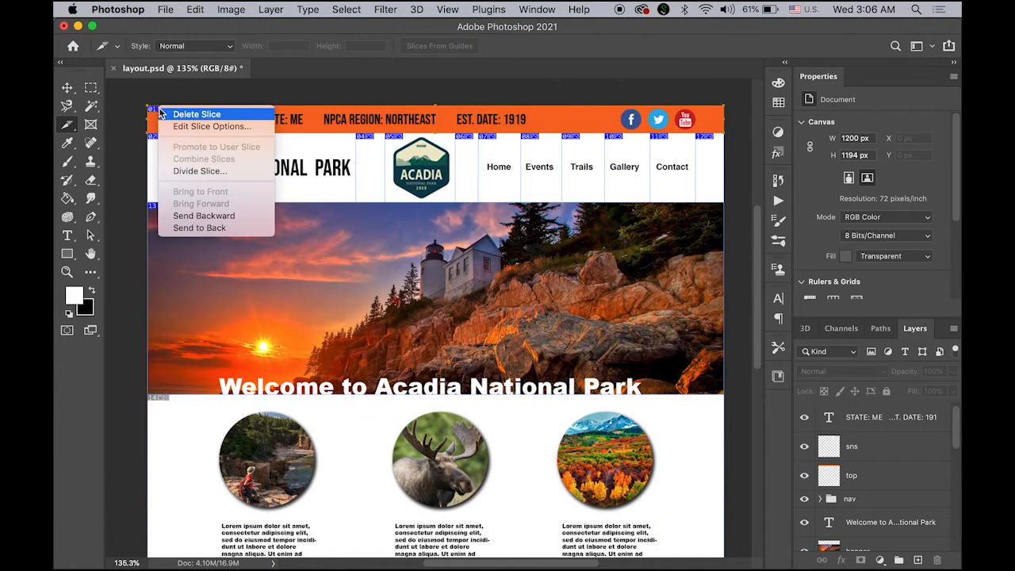
click(236, 172)
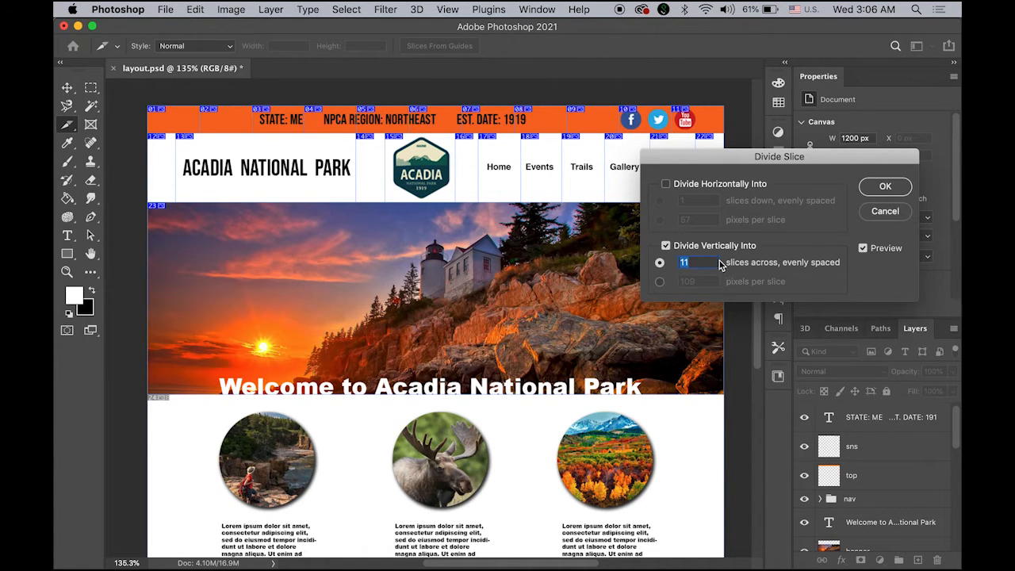
text(5)
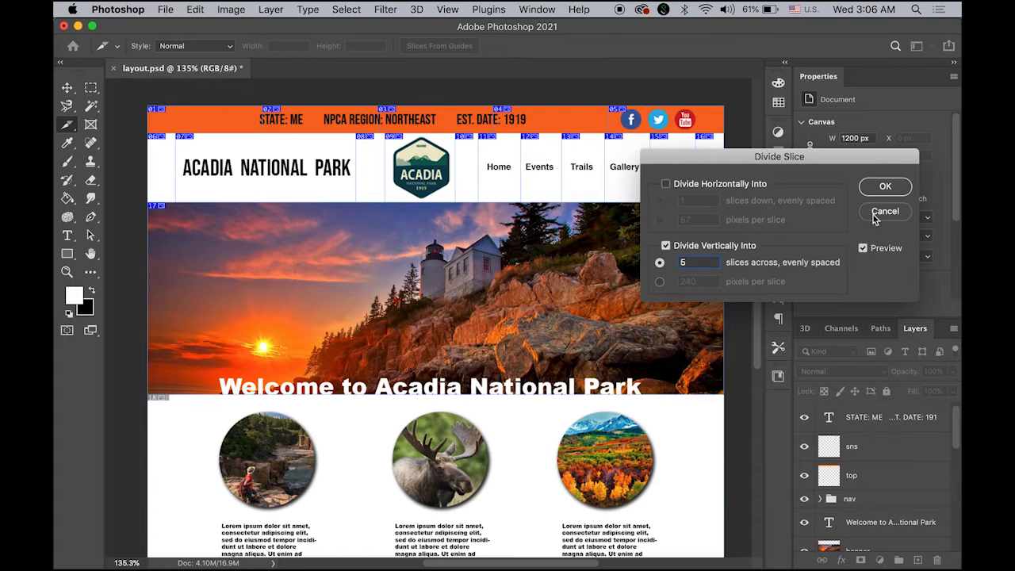
click(882, 190)
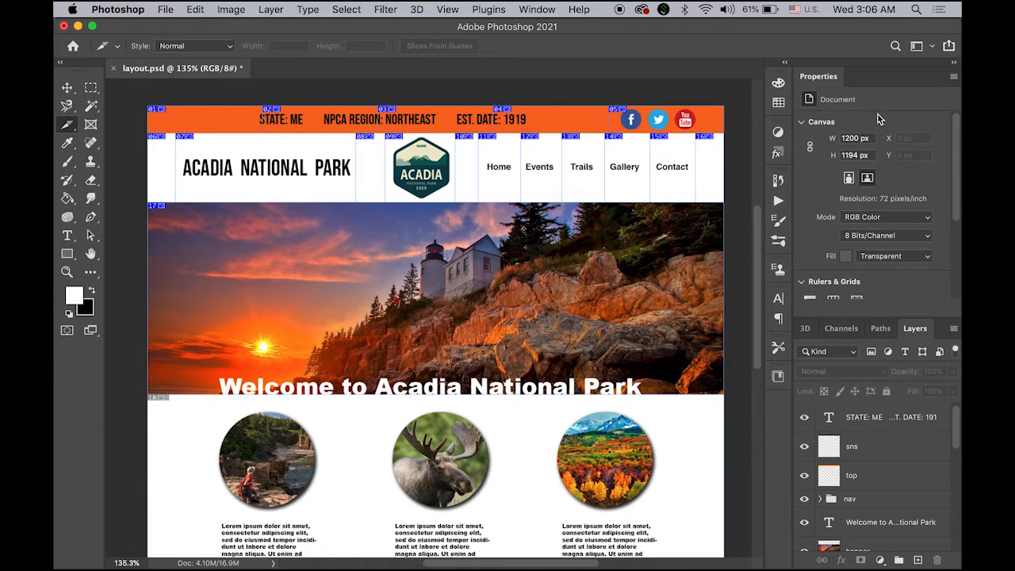
With the Slice Select tool, narrow the last orange bar slice to the blank area beyond the YouTube icon.
click(68, 127)
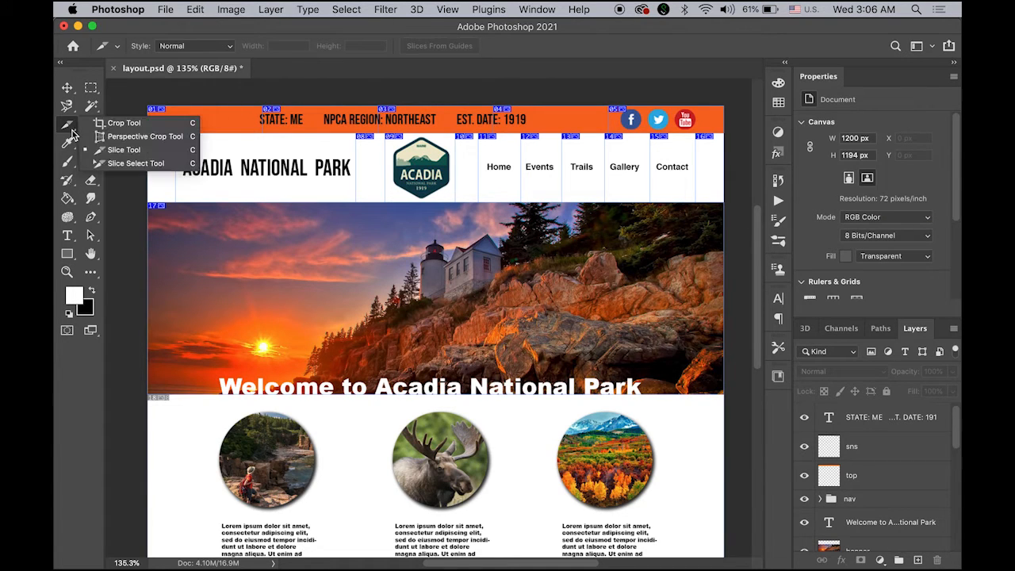
click(114, 164)
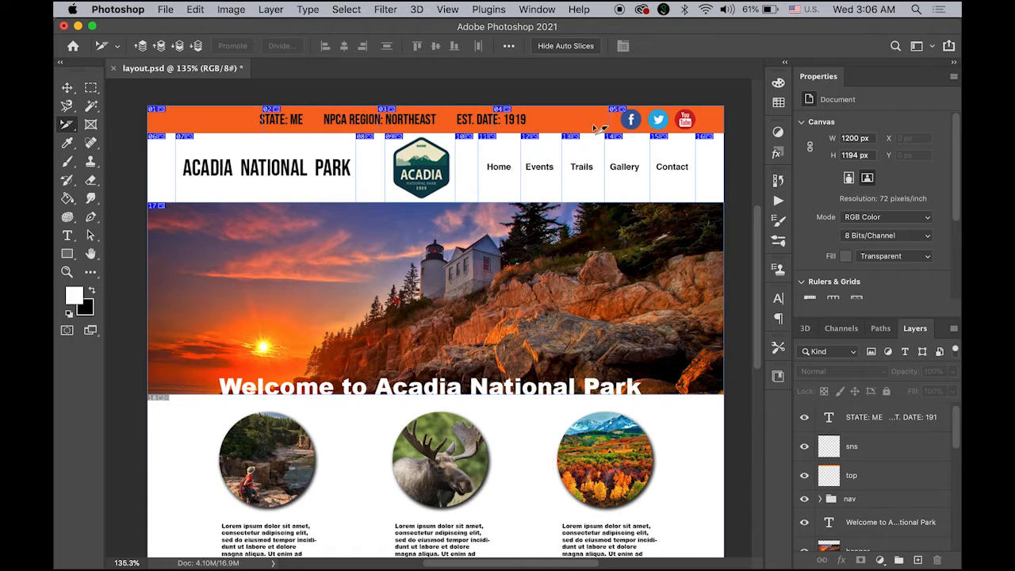
click(709, 126)
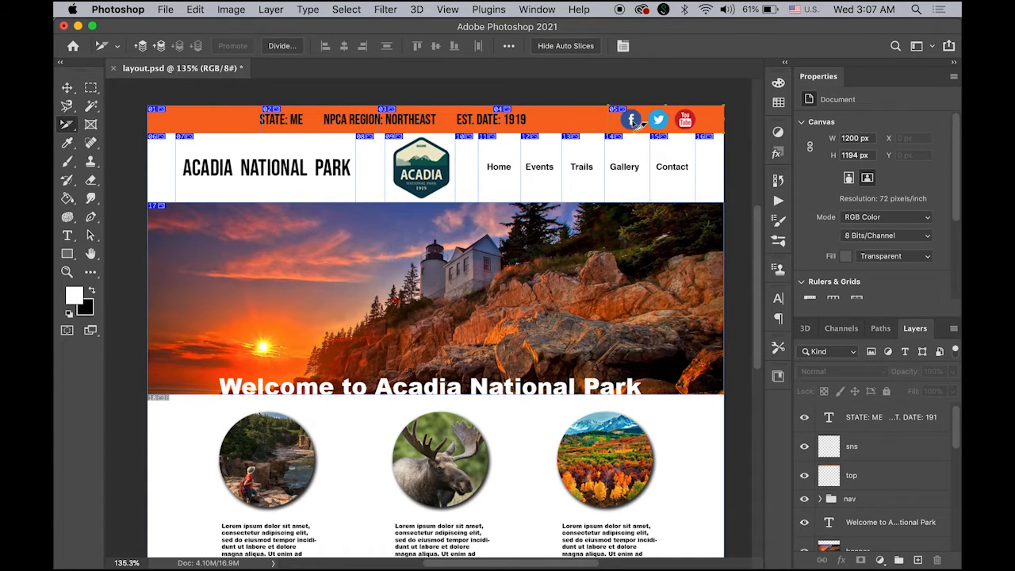
drag(609, 121, 709, 124)
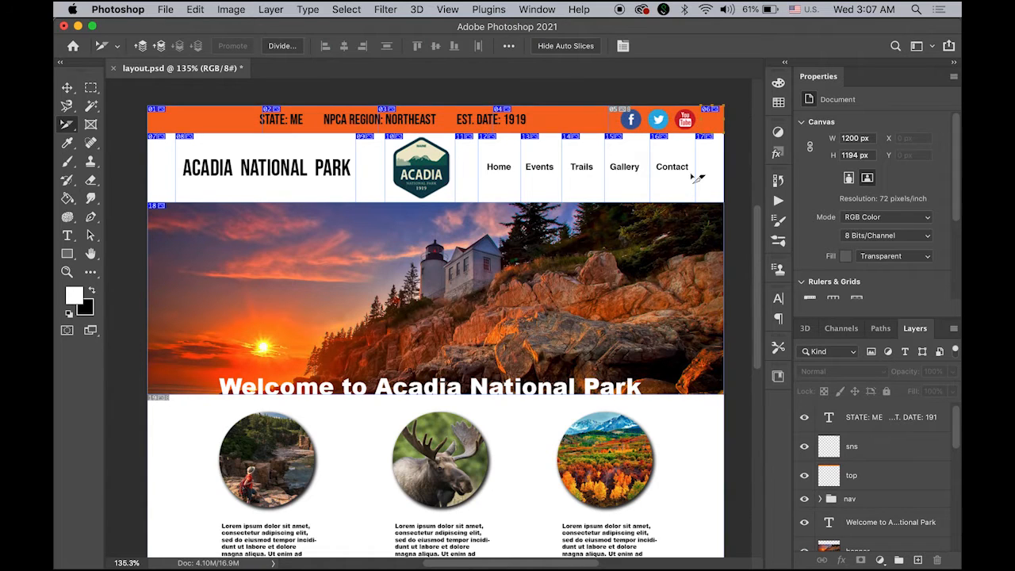
Resize both side edges of the fourth orange bar slice so it fits the YouTube icon.
click(581, 122)
drag(609, 119, 705, 125)
drag(492, 119, 672, 136)
Resize the third orange bar slice to fit the Twitter icon and meet the YouTube slice, fine-tuning its edges.
drag(446, 119, 671, 134)
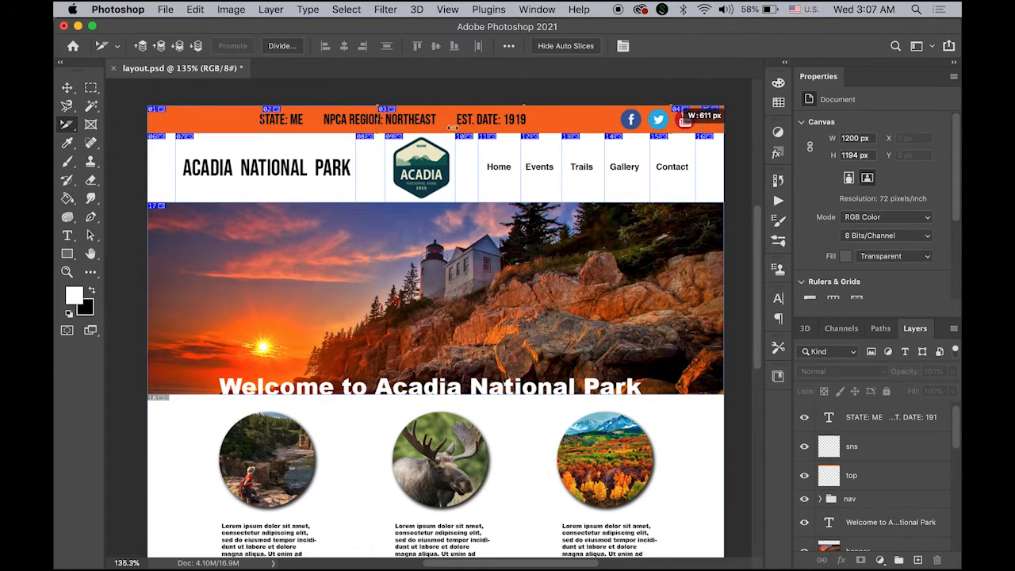
drag(381, 119, 644, 138)
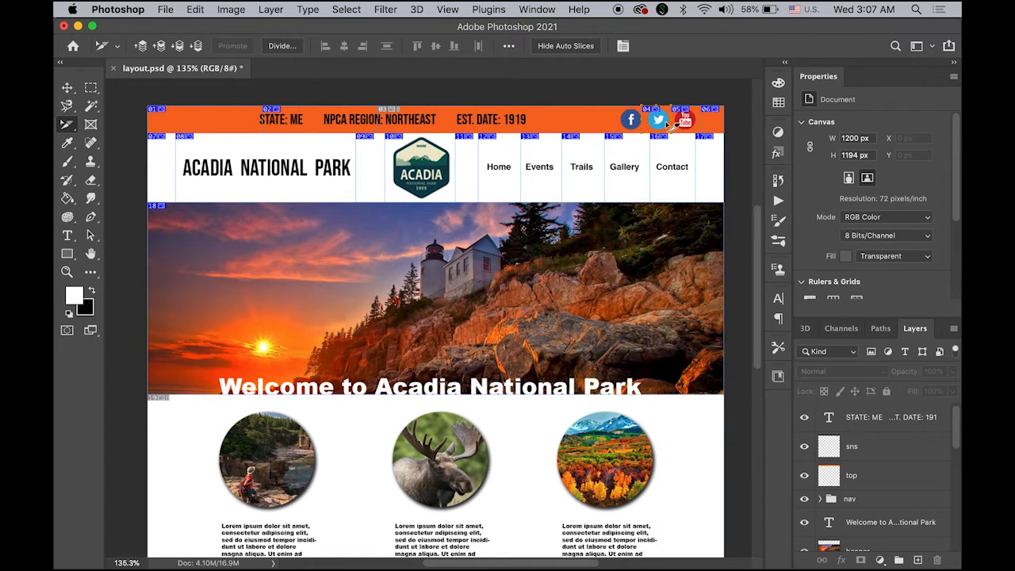
drag(645, 118, 647, 119)
drag(632, 122, 672, 124)
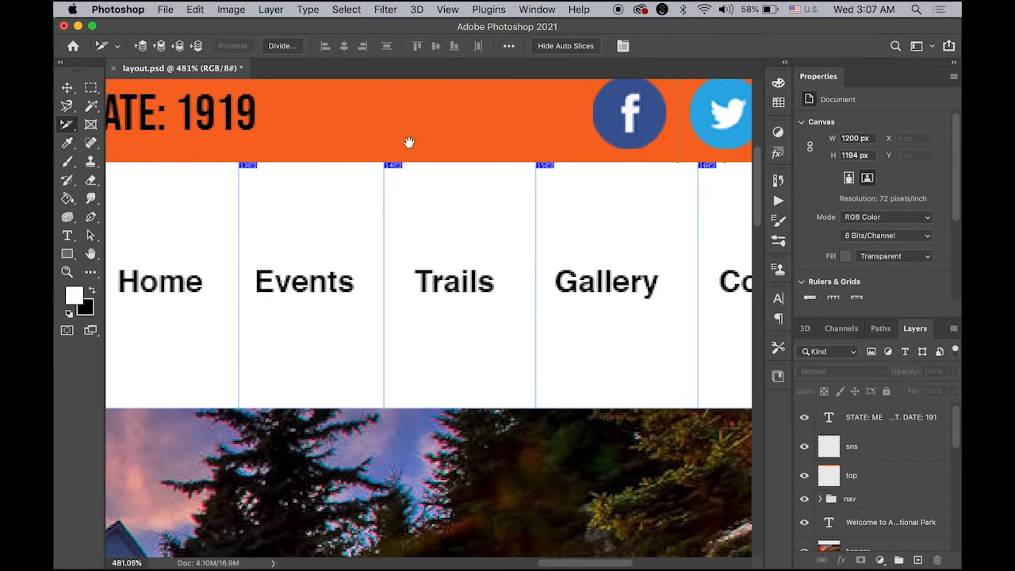
drag(408, 142, 344, 130)
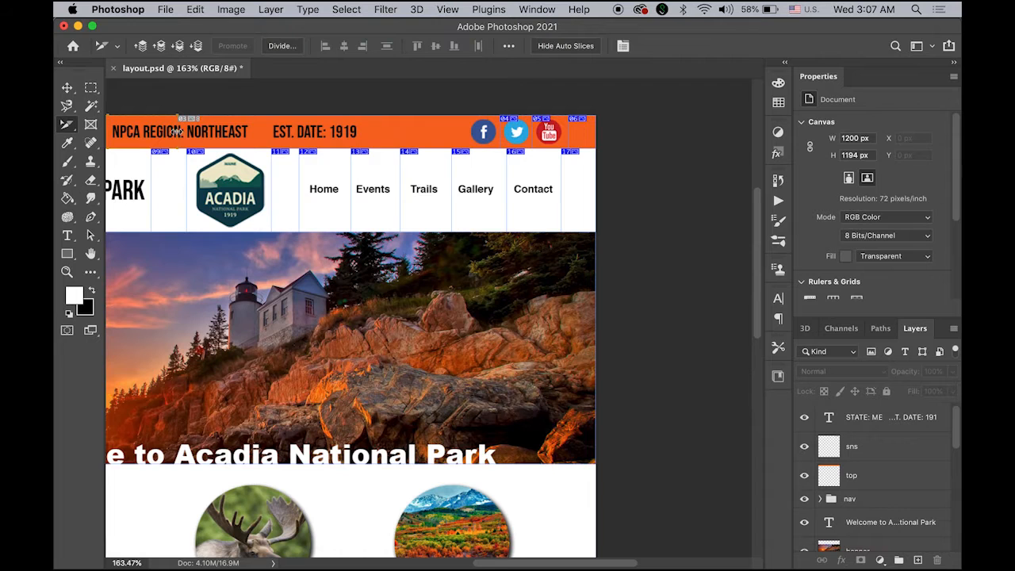
Fit the second orange bar slice to the Facebook icon and extend the first slice over the rest of the bar.
drag(176, 132, 290, 143)
drag(616, 146, 580, 154)
drag(381, 168, 262, 140)
drag(559, 131, 690, 151)
drag(681, 232, 638, 234)
drag(168, 234, 178, 234)
drag(629, 241, 505, 236)
click(66, 88)
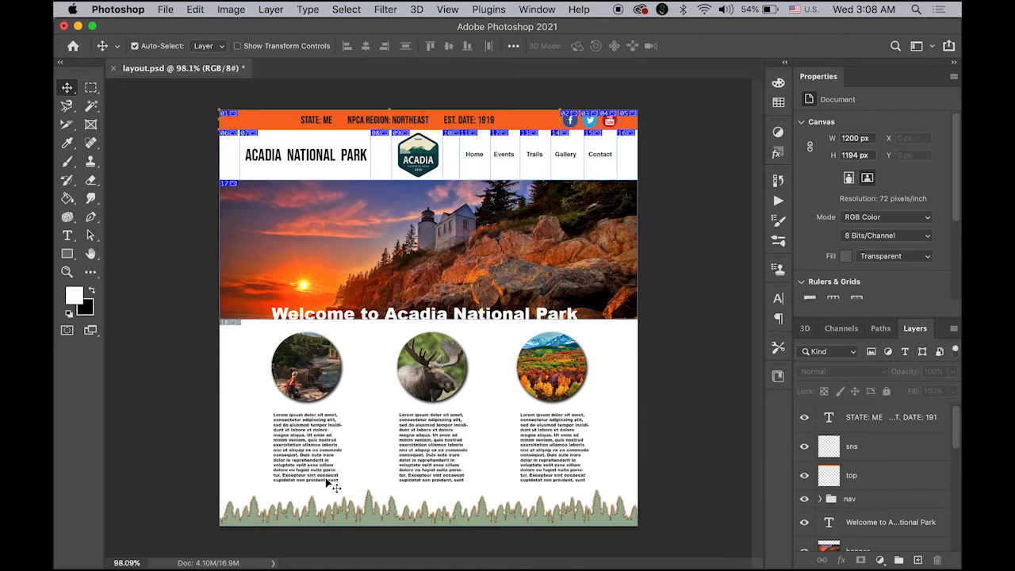
Draw a full-width slice over the tree-line footer and raise its upper edge slightly above the treetops.
click(70, 133)
click(129, 150)
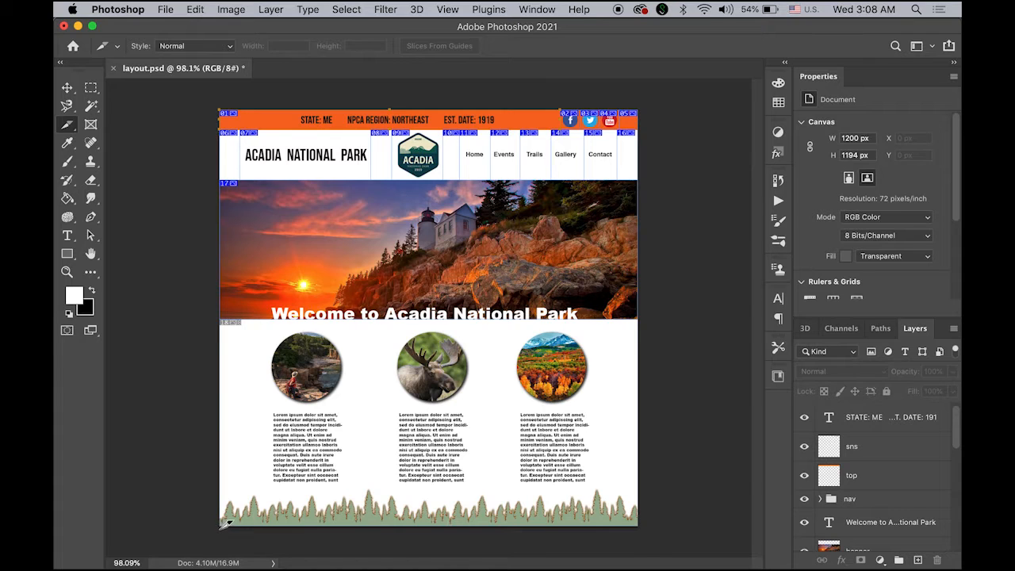
drag(225, 522, 644, 490)
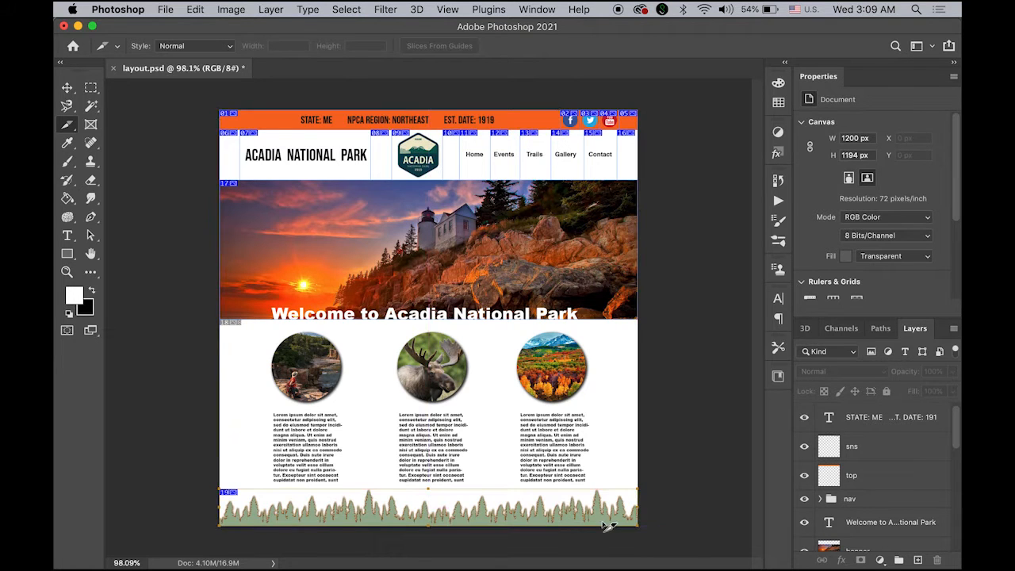
scroll(428, 493, up, 10)
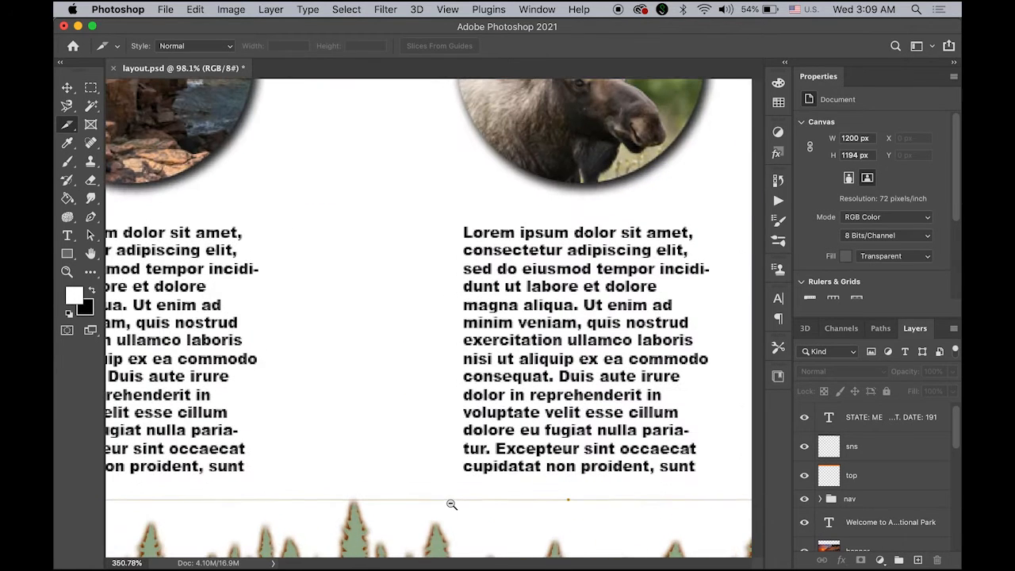
drag(569, 500, 568, 490)
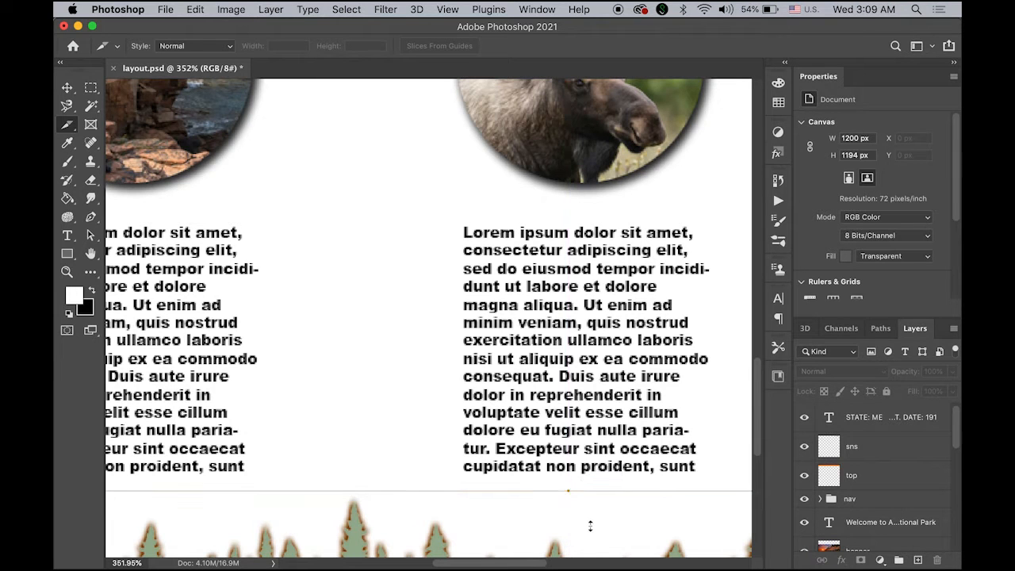
scroll(580, 520, down, 10)
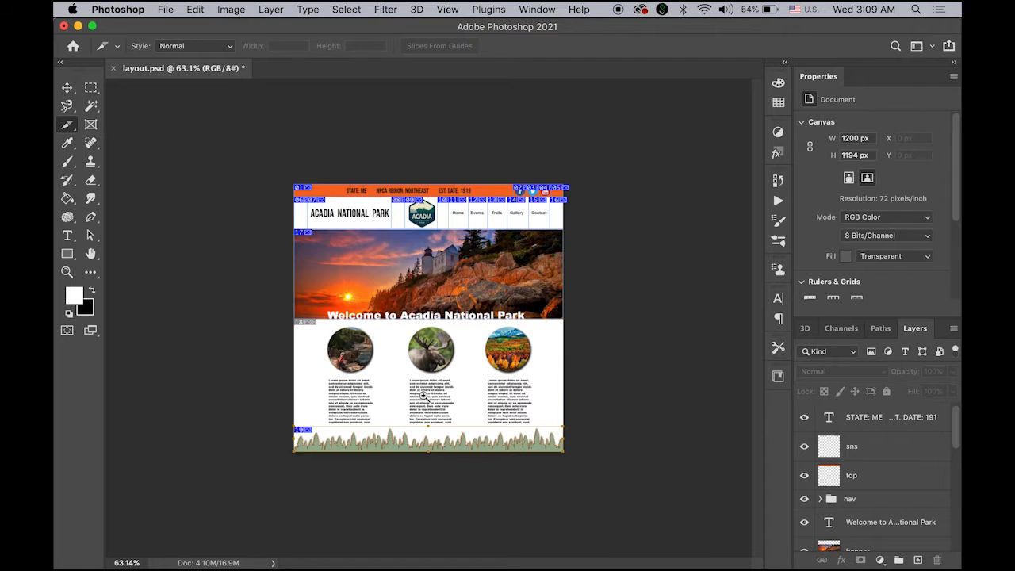
Draw a full-width slice over the content area between banner and footer, aligning its upper edge with the banner's lower edge.
key(super+plus)
key(super+plus)
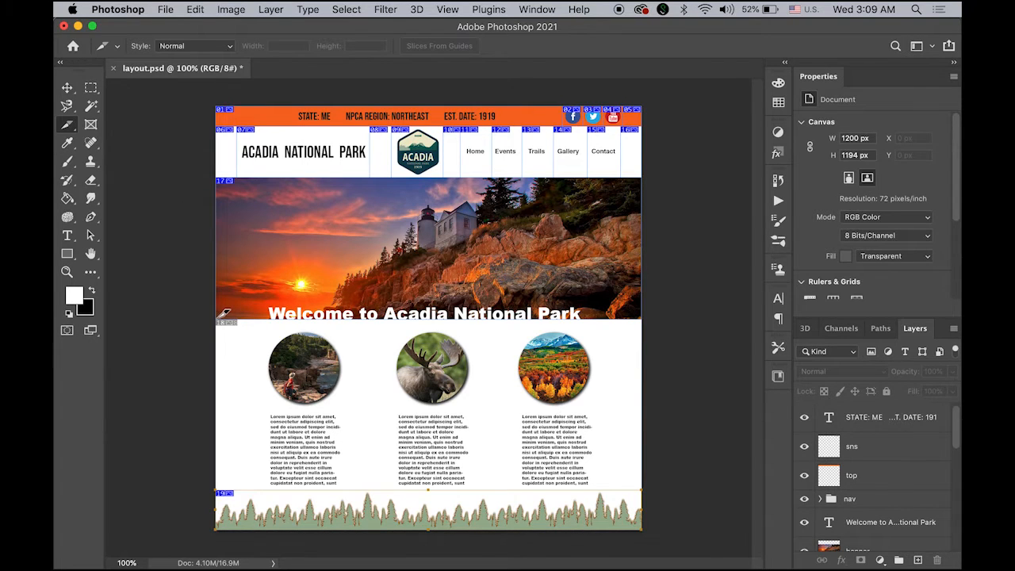
drag(225, 315, 380, 367)
drag(531, 433, 684, 485)
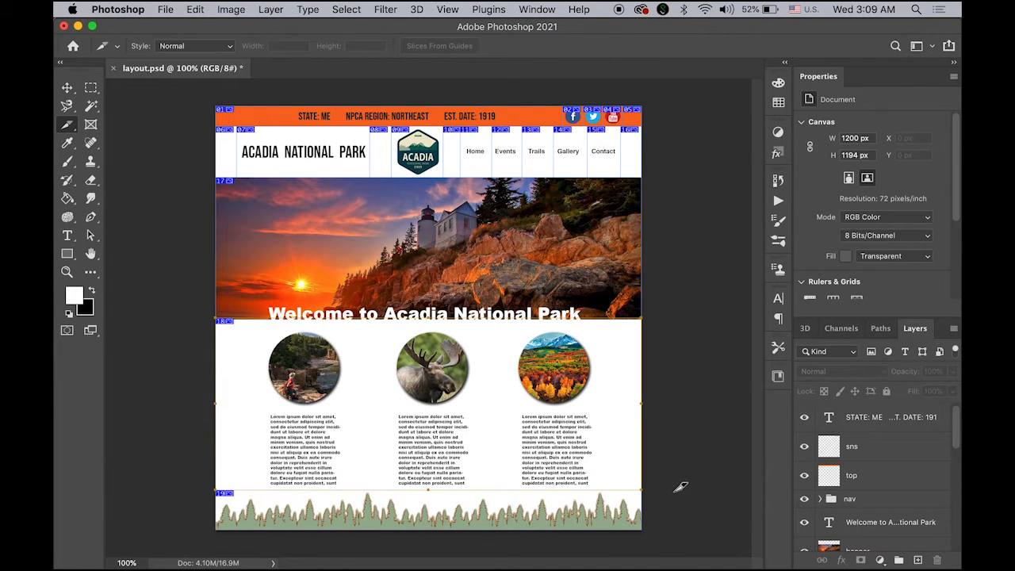
drag(432, 314, 536, 376)
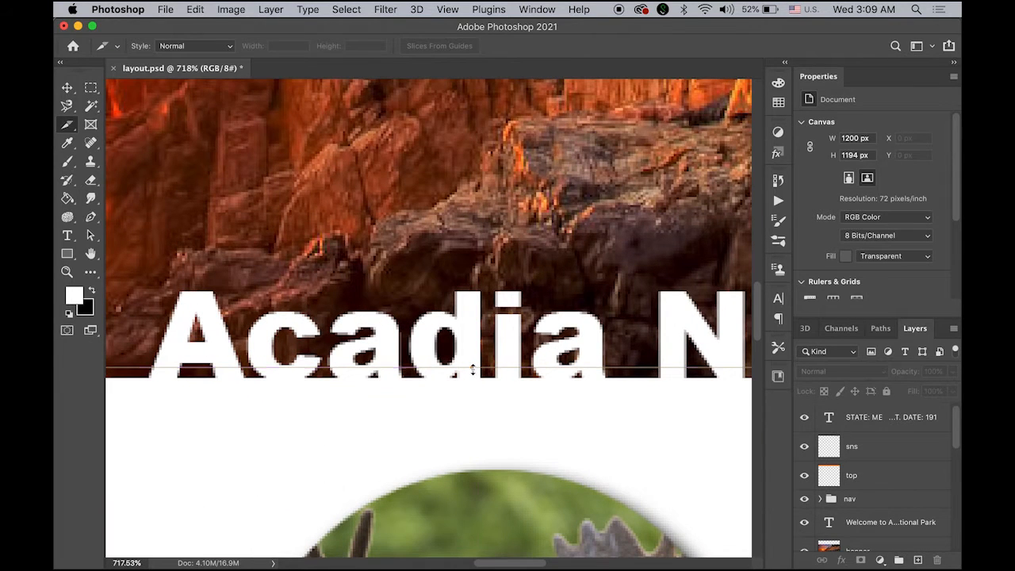
drag(473, 370, 474, 376)
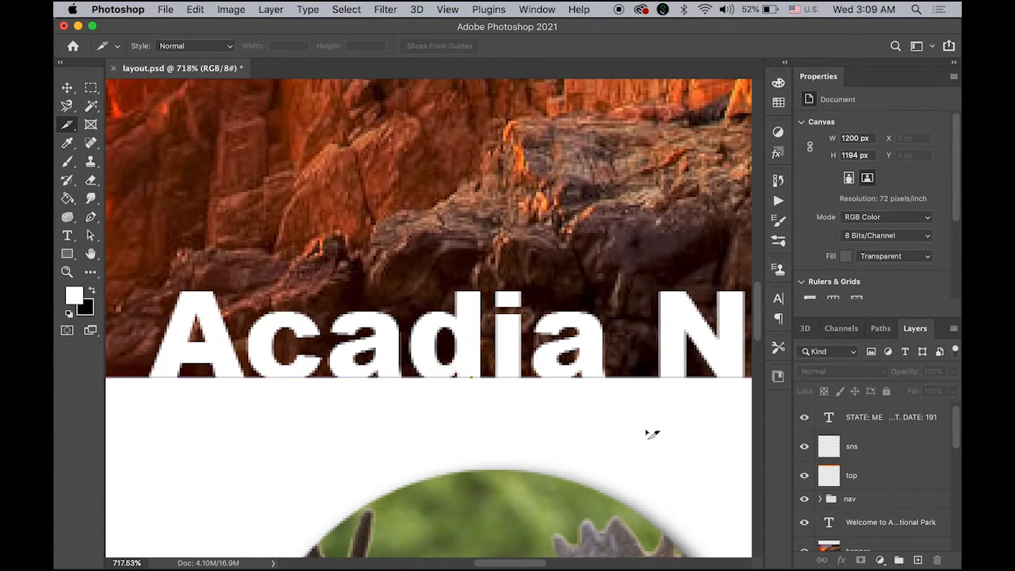
Divide the content-area slice between banner and footer into 2 evenly spaced slices down and 7 across.
scroll(560, 443, down, 15)
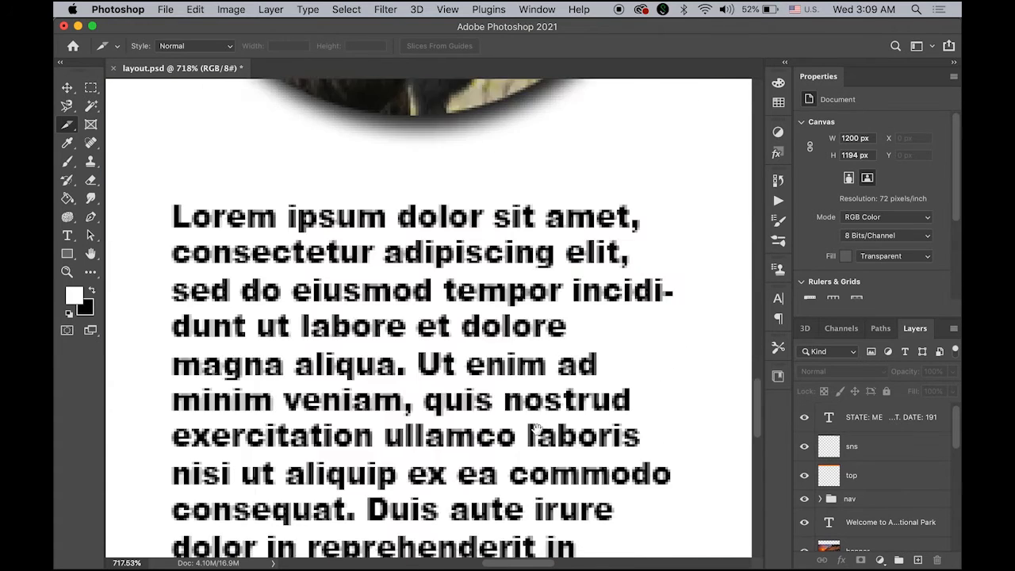
scroll(536, 428, down, 15)
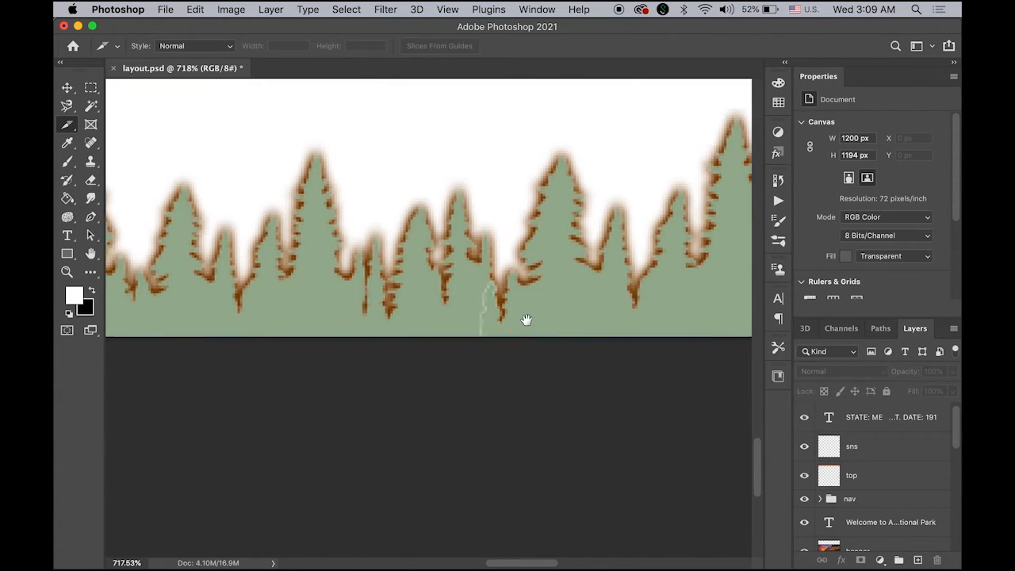
scroll(519, 403, up, 5)
scroll(535, 345, down, 6)
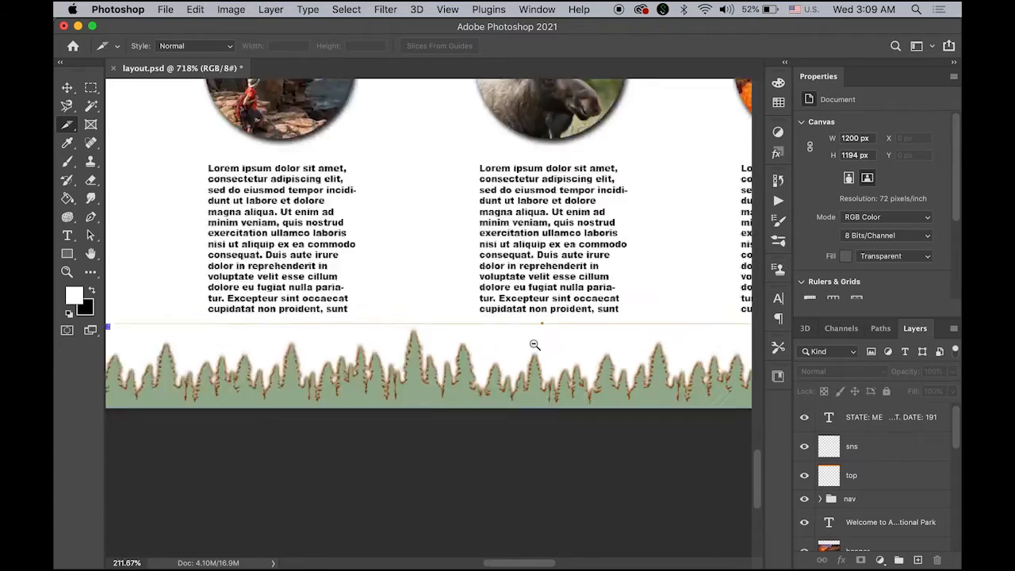
scroll(535, 345, down, 5)
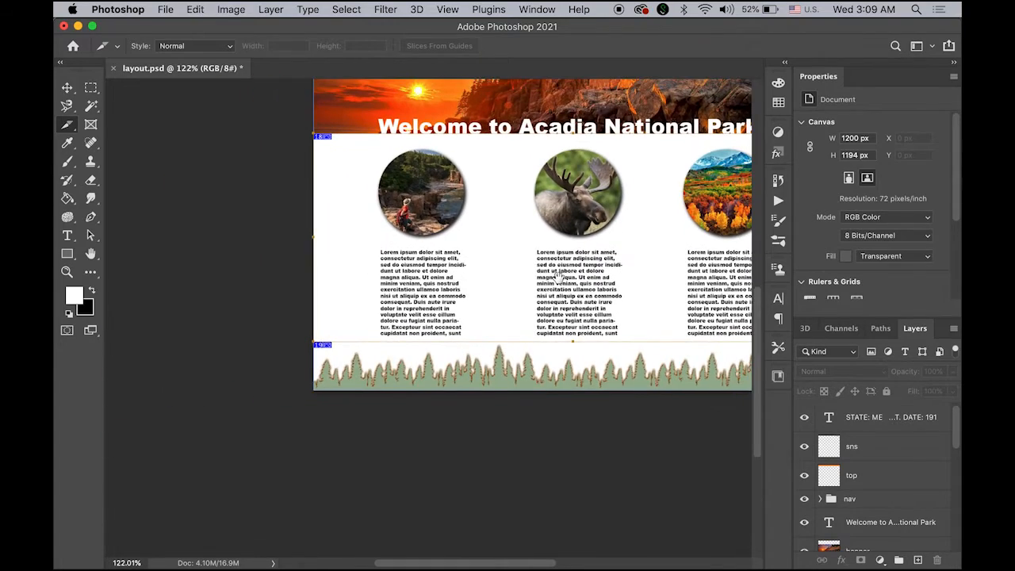
scroll(558, 275, up, 5)
scroll(558, 275, right, 6)
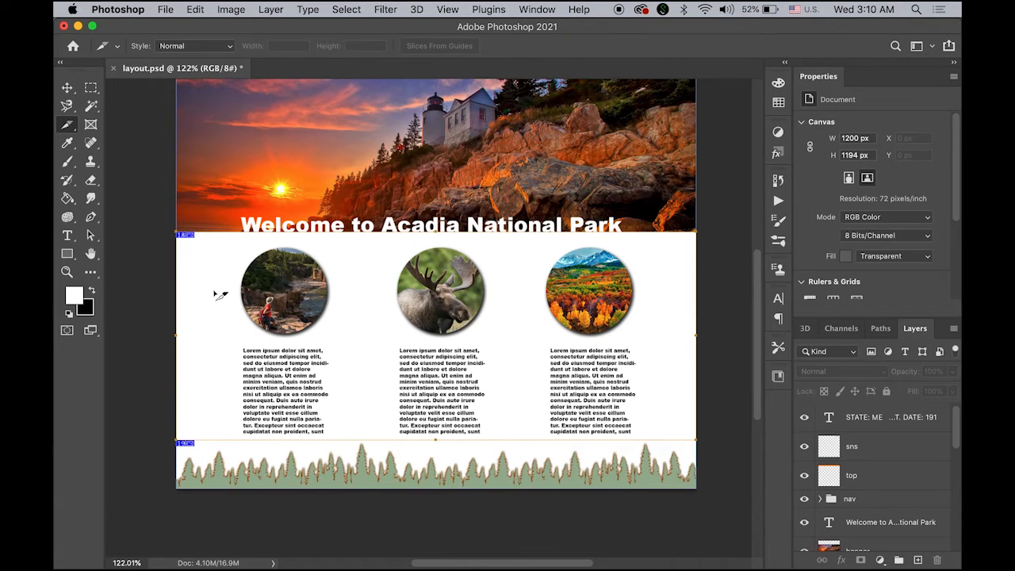
right_click(187, 237)
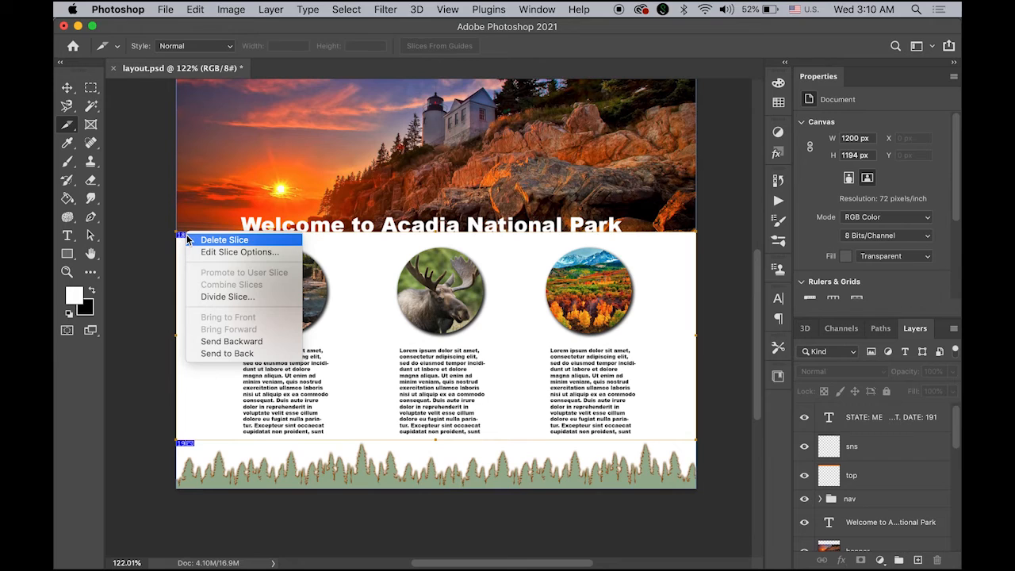
click(222, 297)
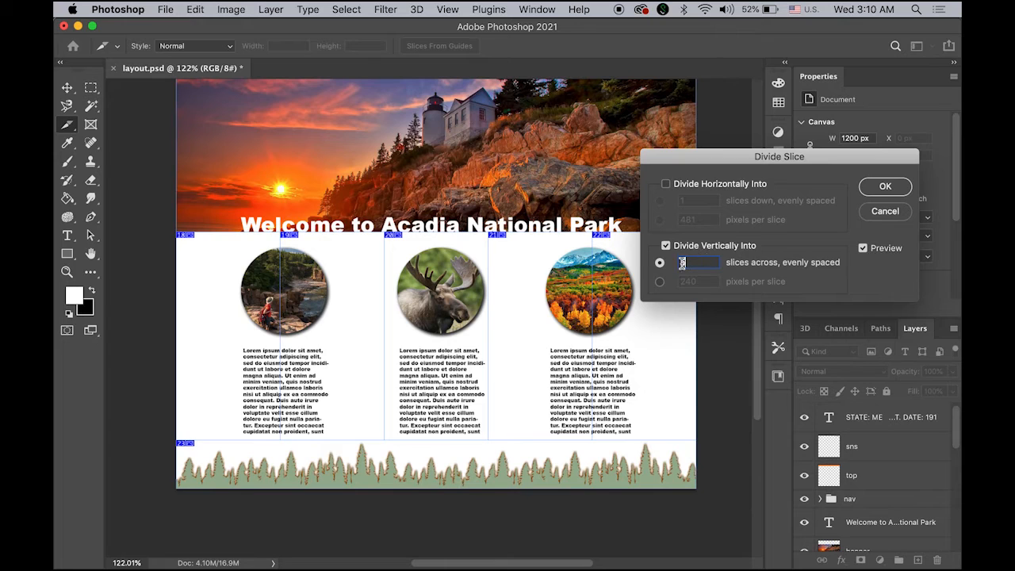
text(7)
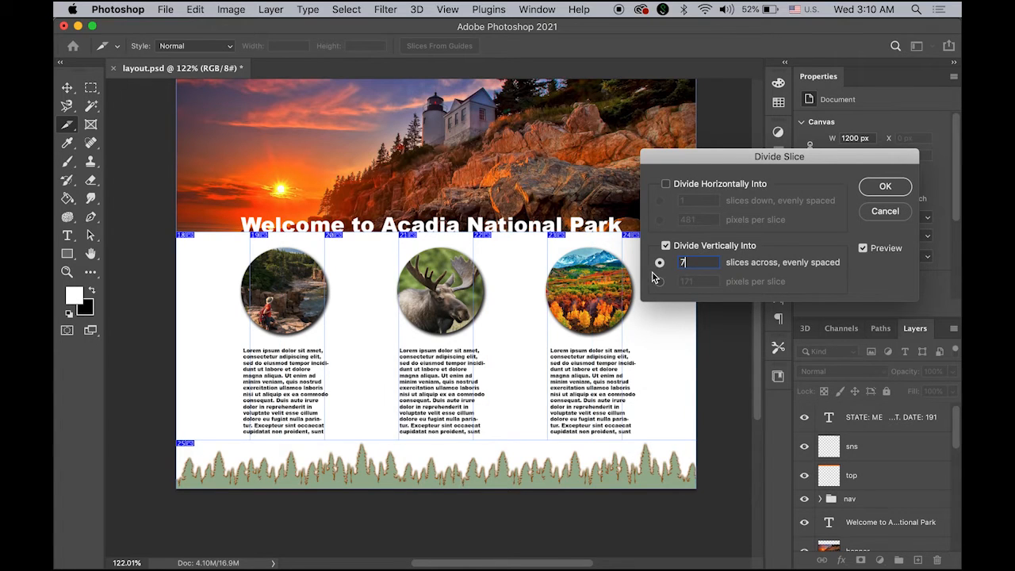
click(666, 185)
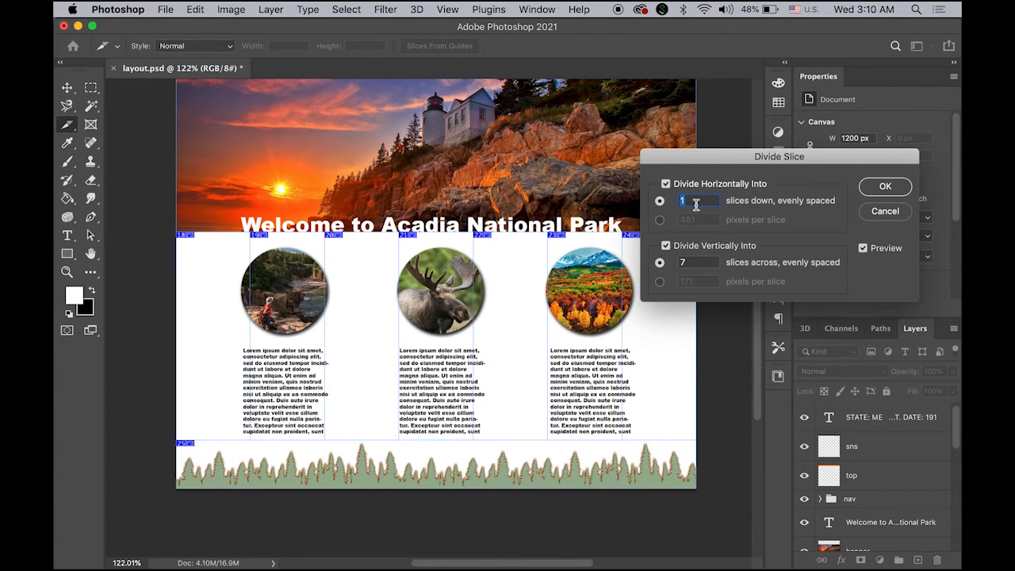
text(2)
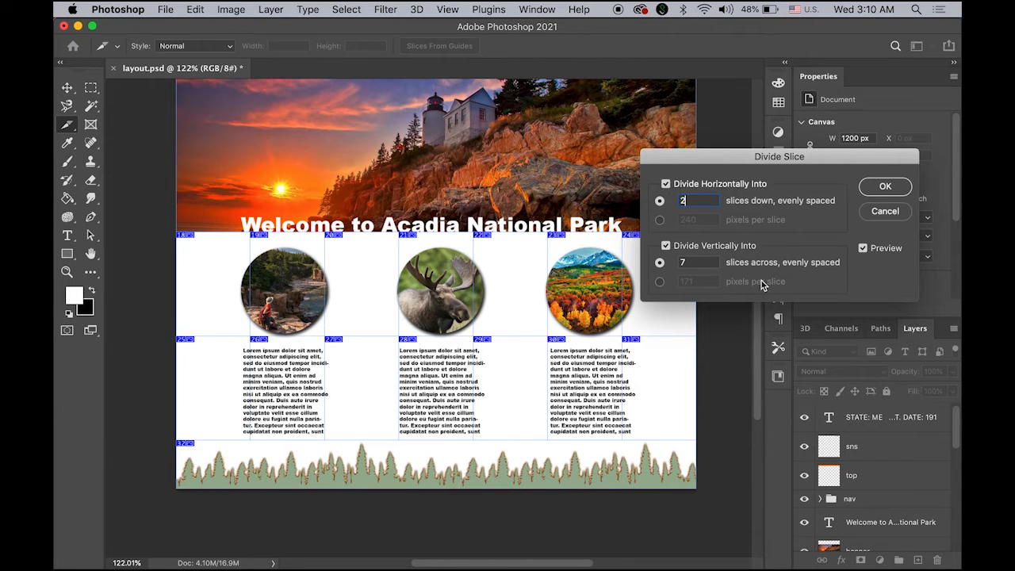
click(889, 190)
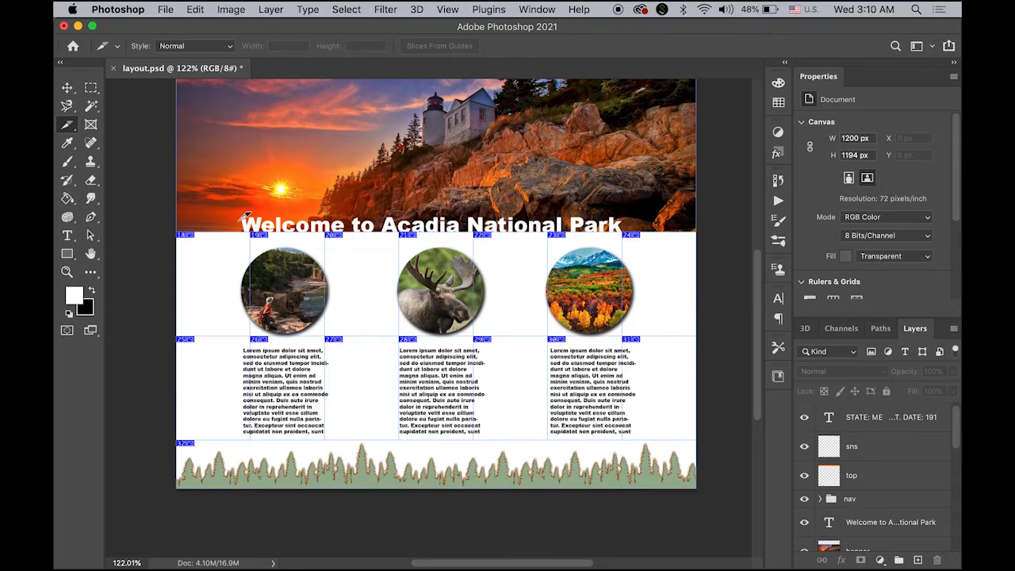
With the Slice Select tool, widen the photo-row slice around the autumn landscape on both sides and extend the moose slice beyond the photo's right edge.
click(70, 131)
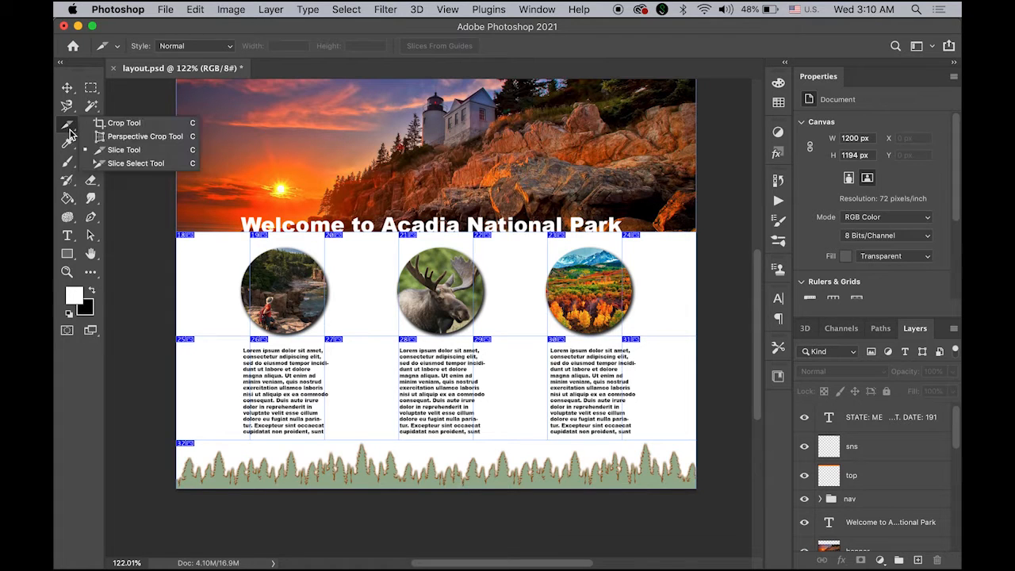
click(123, 164)
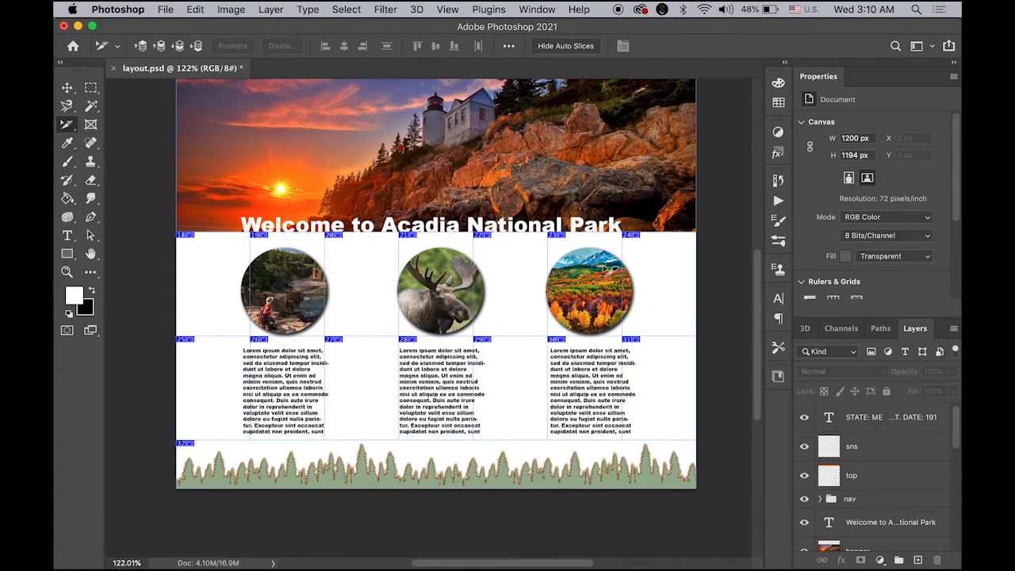
click(658, 286)
drag(623, 282, 643, 286)
drag(547, 286, 534, 286)
drag(474, 286, 535, 285)
drag(475, 286, 497, 286)
Shift the moose slice's left edge outward and widen the hiker photo's slice on both sides so each circle fits inside.
click(385, 285)
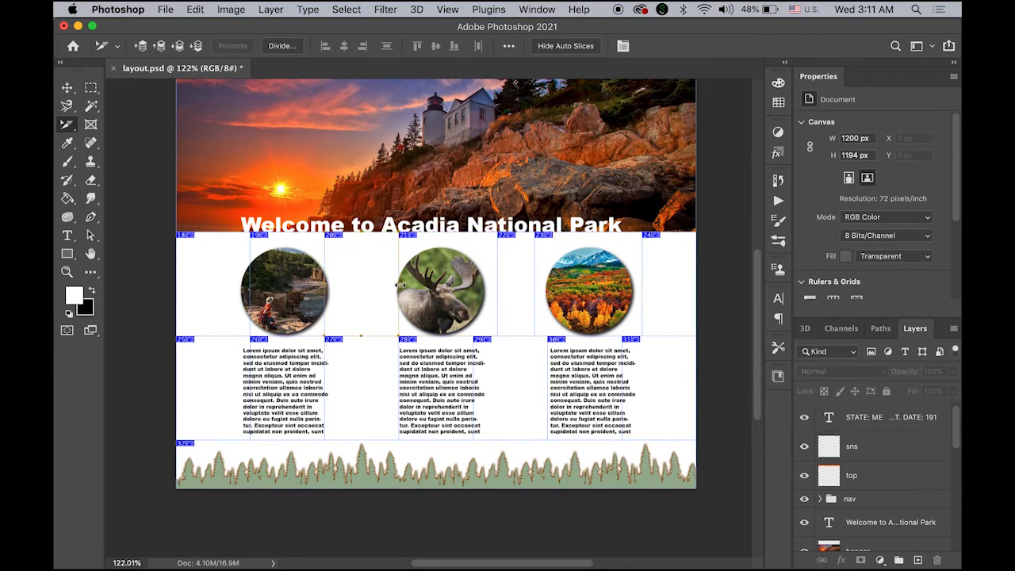
drag(399, 286, 385, 286)
click(303, 298)
drag(325, 292, 340, 294)
click(441, 289)
drag(399, 288, 384, 288)
drag(250, 285, 230, 284)
Widen the first text column's slice on both sides and move the middle text slice's left edge outward, matching the photo slices above.
drag(249, 388, 230, 388)
drag(250, 387, 230, 388)
click(310, 389)
drag(325, 388, 340, 388)
drag(399, 387, 385, 387)
Move the middle text slice's right edge and both edges of the third text column's slice outward to align with the photo slices above.
drag(473, 388, 498, 388)
drag(473, 388, 497, 387)
drag(548, 388, 534, 388)
mouse_move(623, 388)
mouse_down()
mouse_move(662, 390)
mouse_move(643, 388)
mouse_up()
drag(623, 388, 642, 387)
Select the slices of the text and photo rows and lower their shared boundary slightly to run between the photos and the text.
click(669, 387)
shift+click(587, 388)
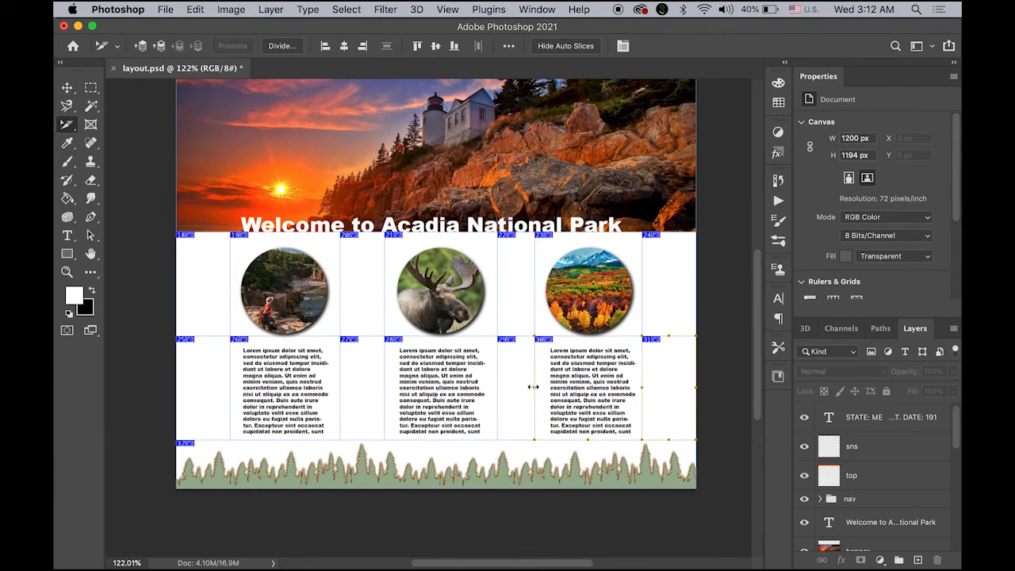
shift+click(516, 388)
drag(382, 336, 340, 377)
click(207, 294)
shift+click(653, 304)
super+click(419, 315)
alt+click(331, 351)
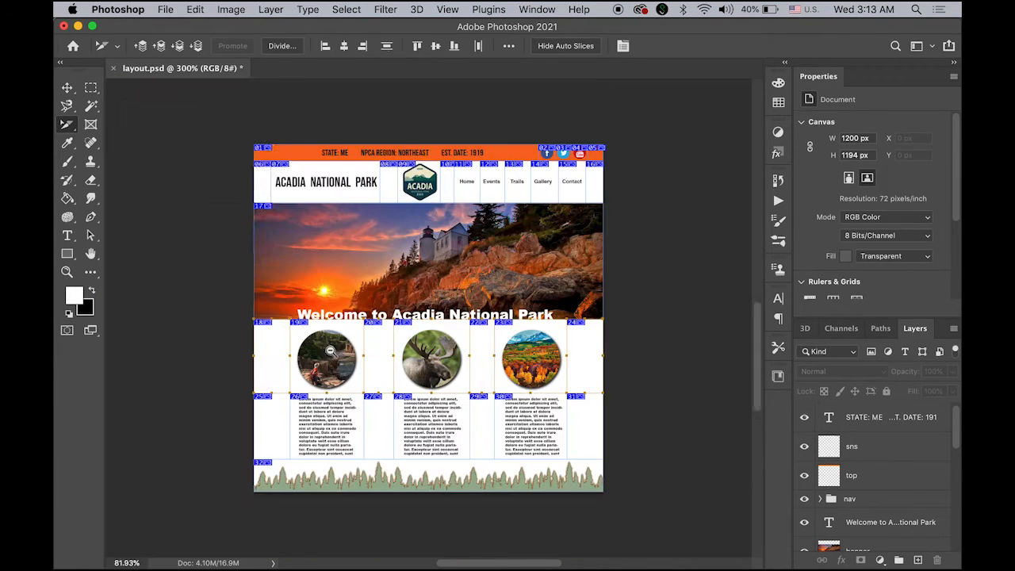
Name the slice around the Facebook icon "fb" in its slice options.
key(v)
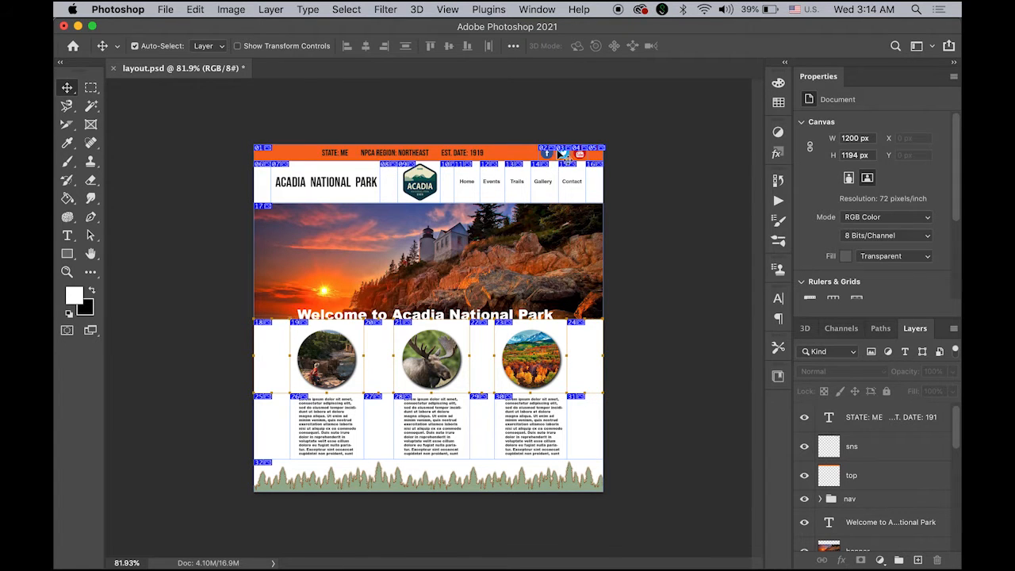
key(super+space)
drag(544, 139, 617, 173)
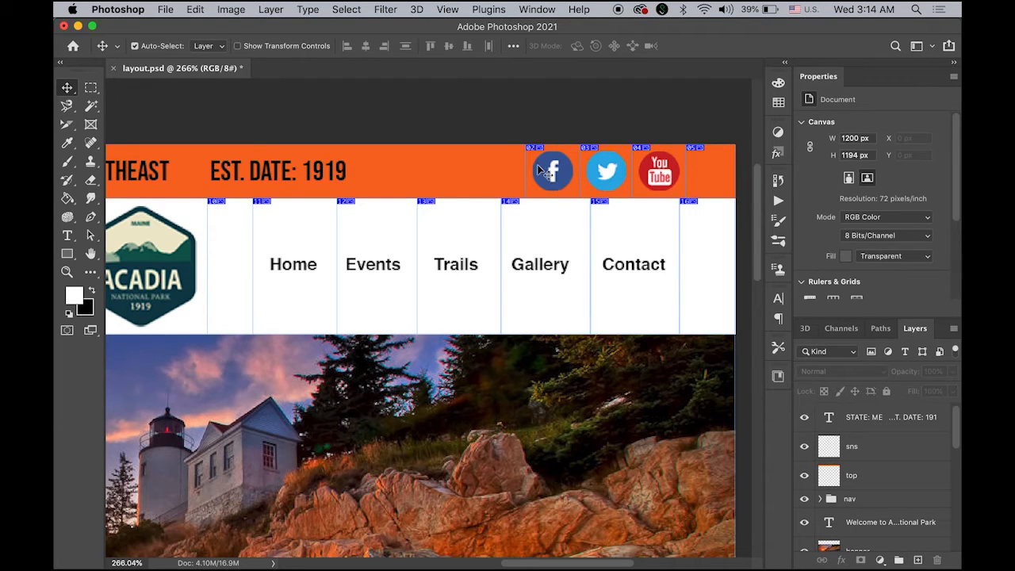
click(67, 129)
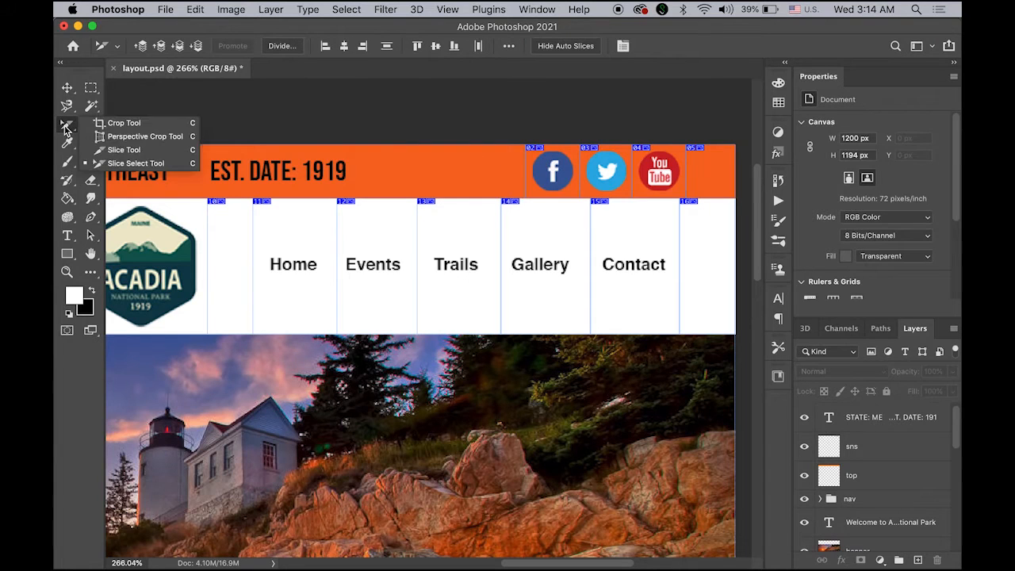
click(123, 150)
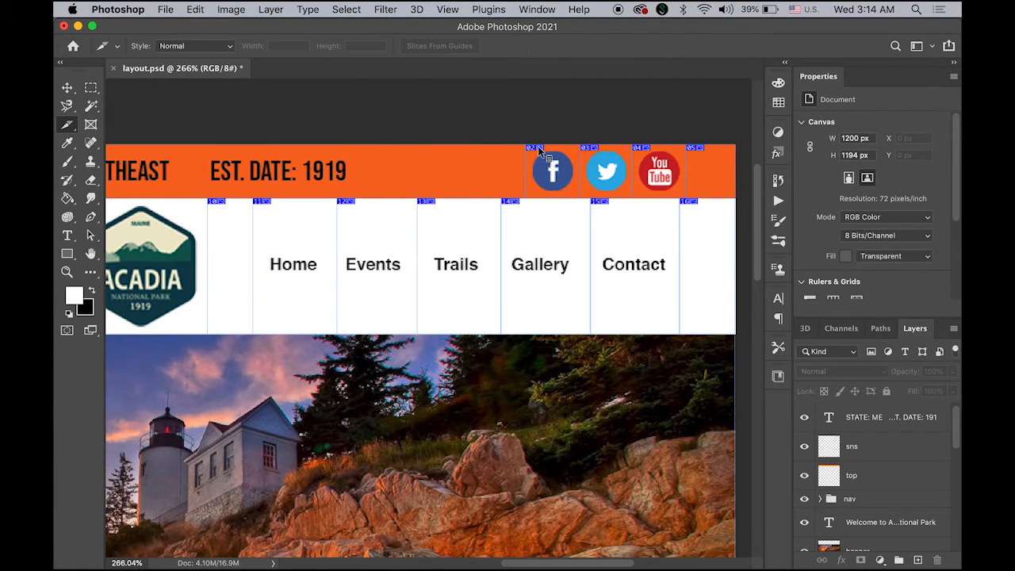
right_click(537, 150)
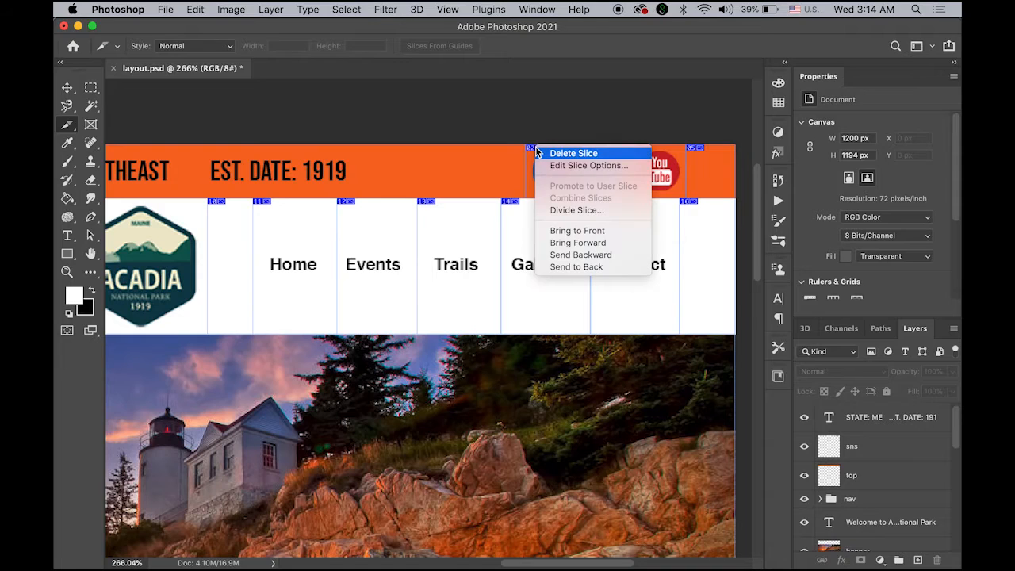
click(557, 165)
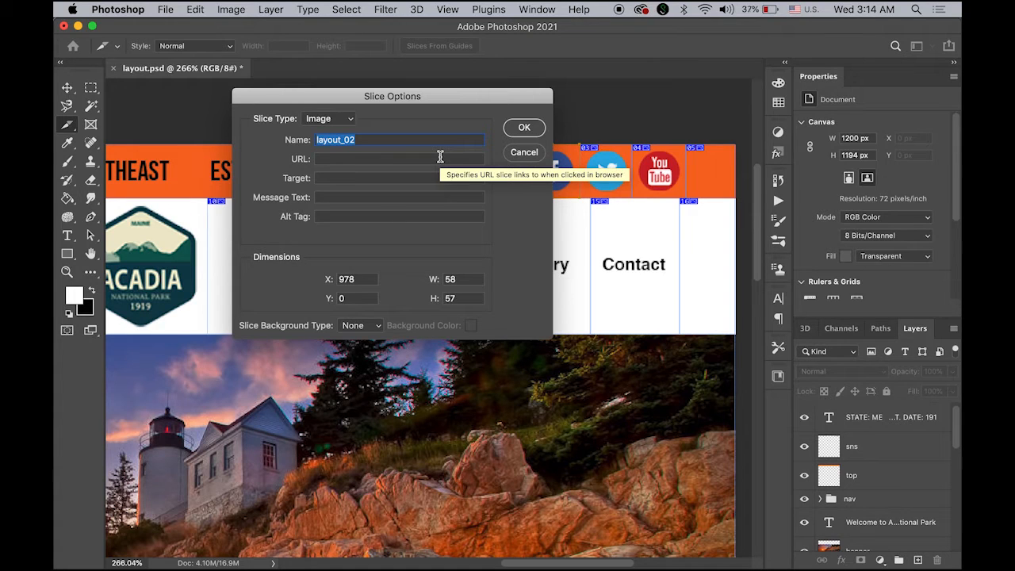
text(fb)
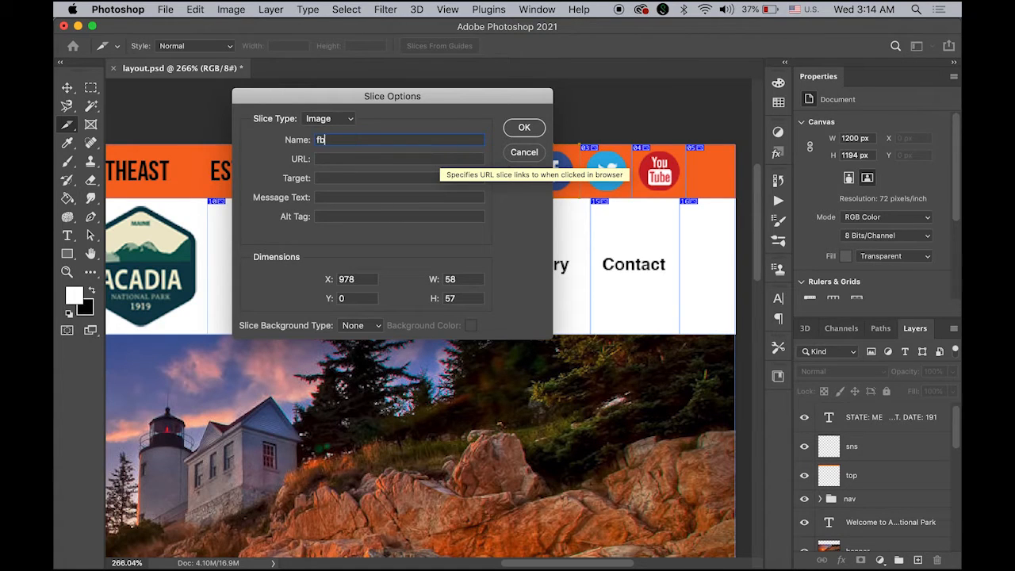
click(524, 128)
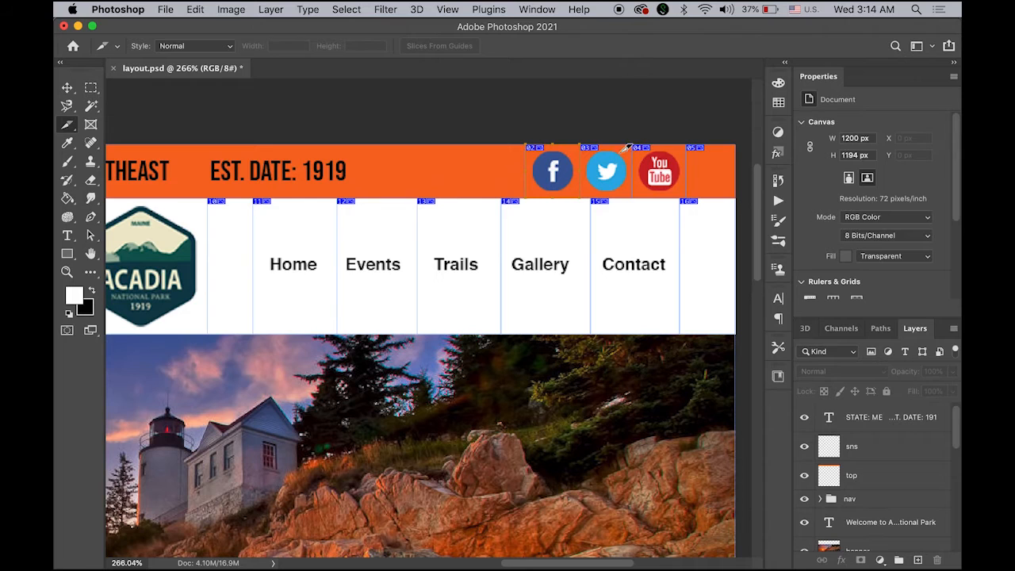
Name the slice around the Twitter icon "tw" in its slice options.
right_click(595, 149)
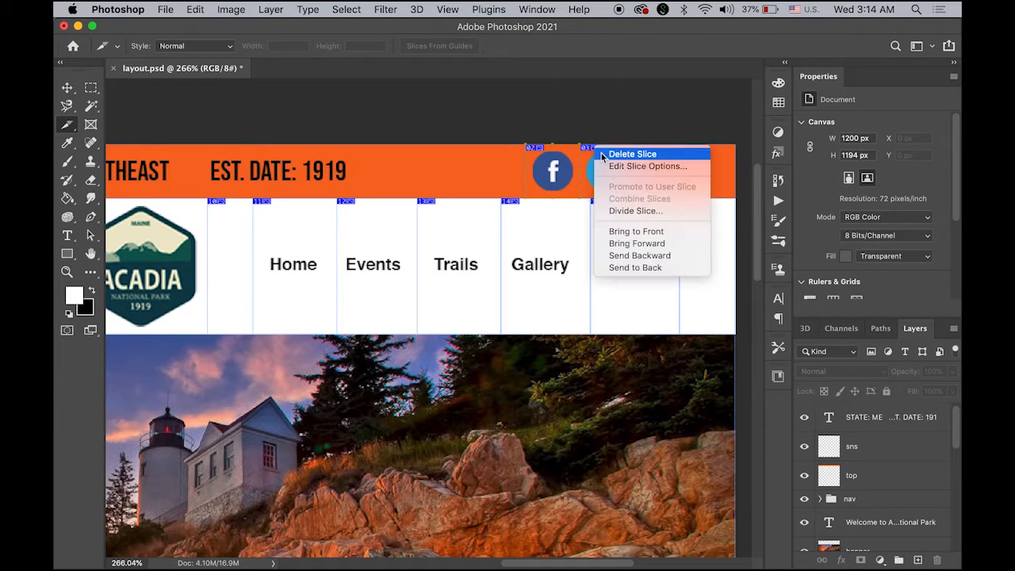
click(627, 168)
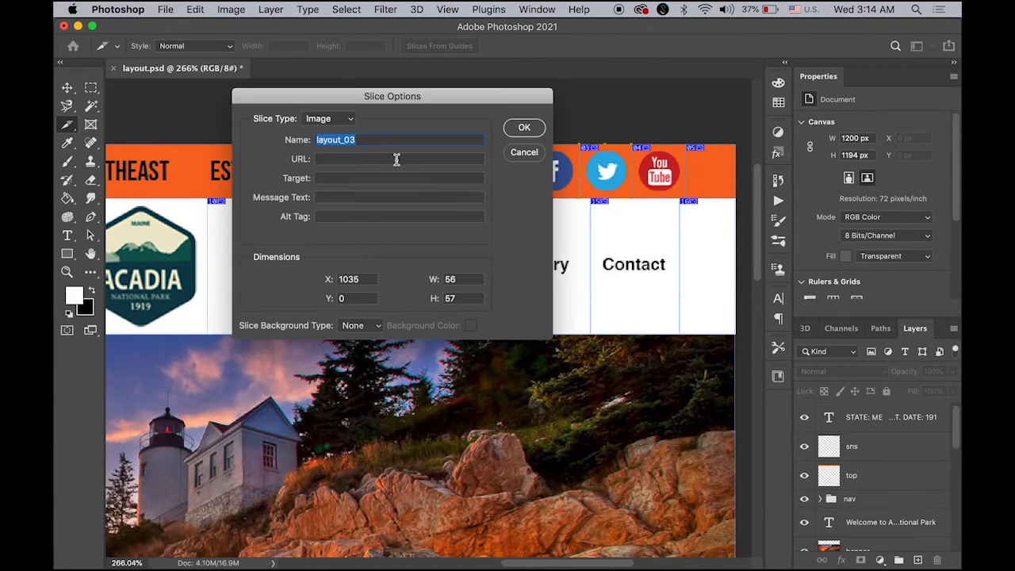
text(tw)
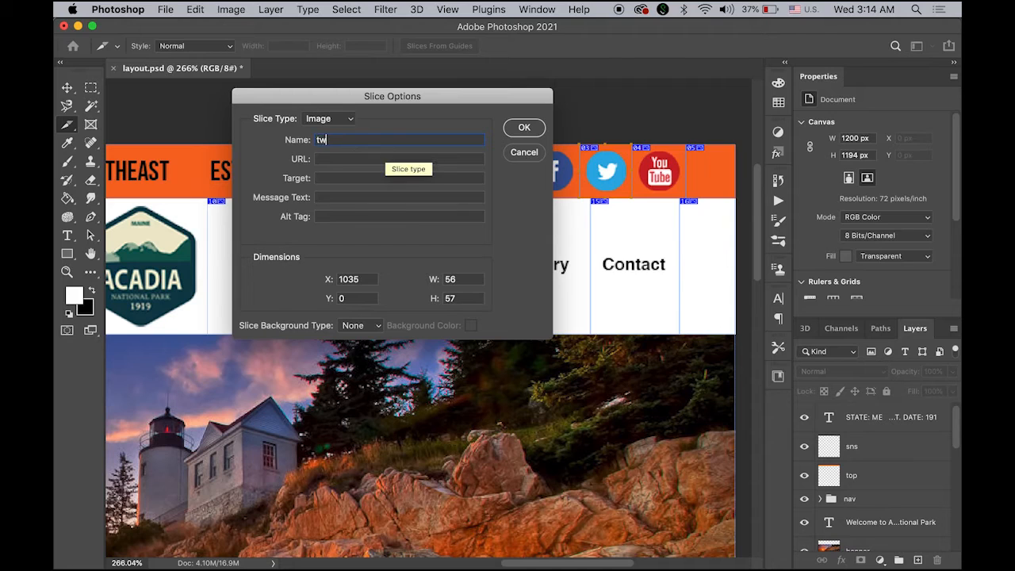
key(Return)
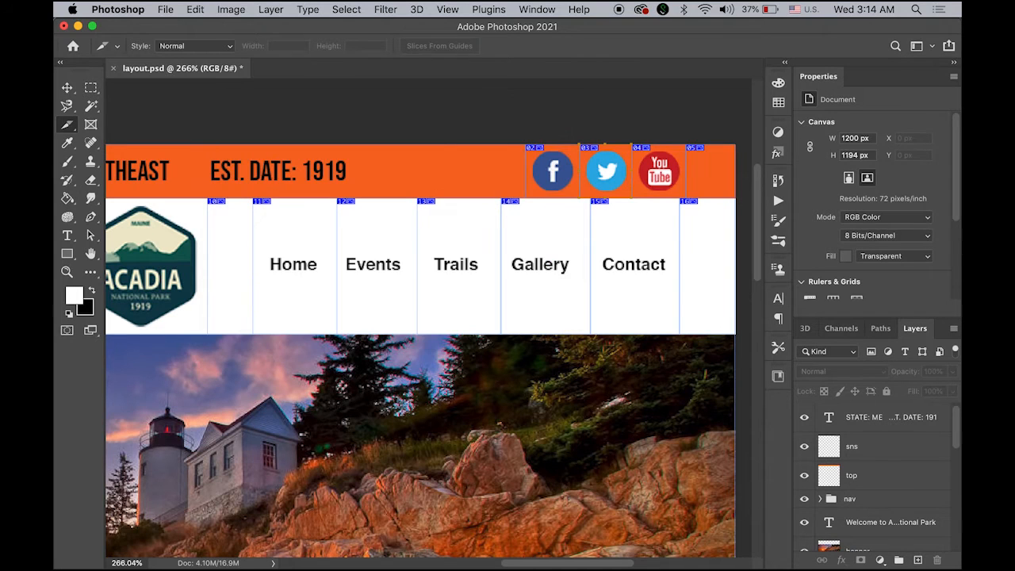
Name the slice around the YouTube icon "yt" in its slice options.
right_click(647, 145)
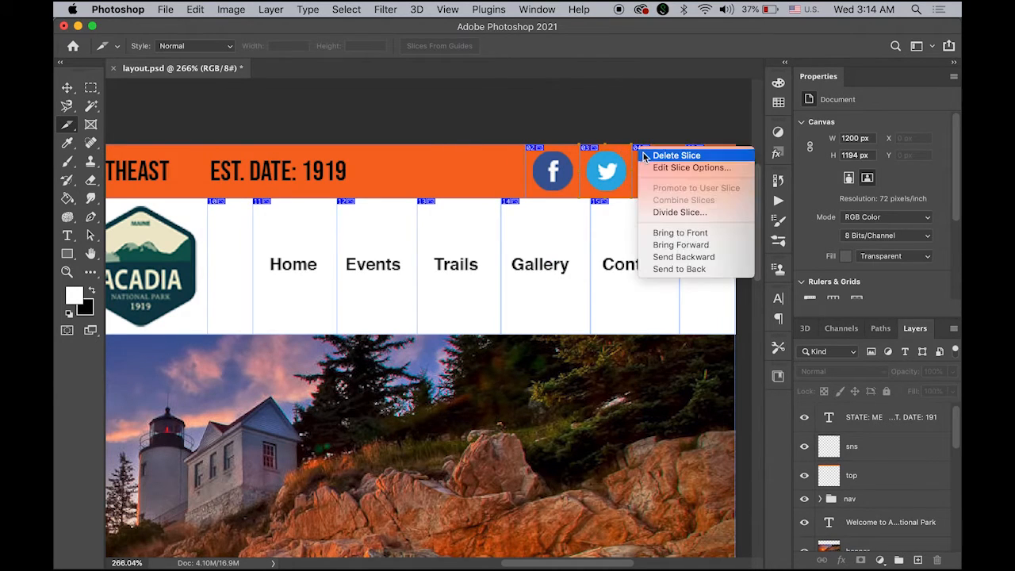
click(655, 166)
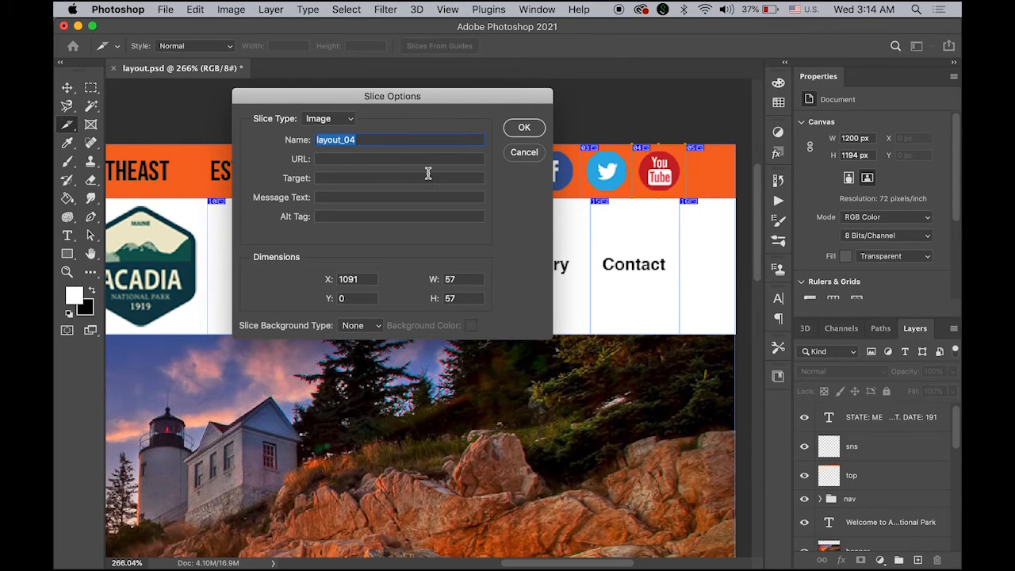
text(yt)
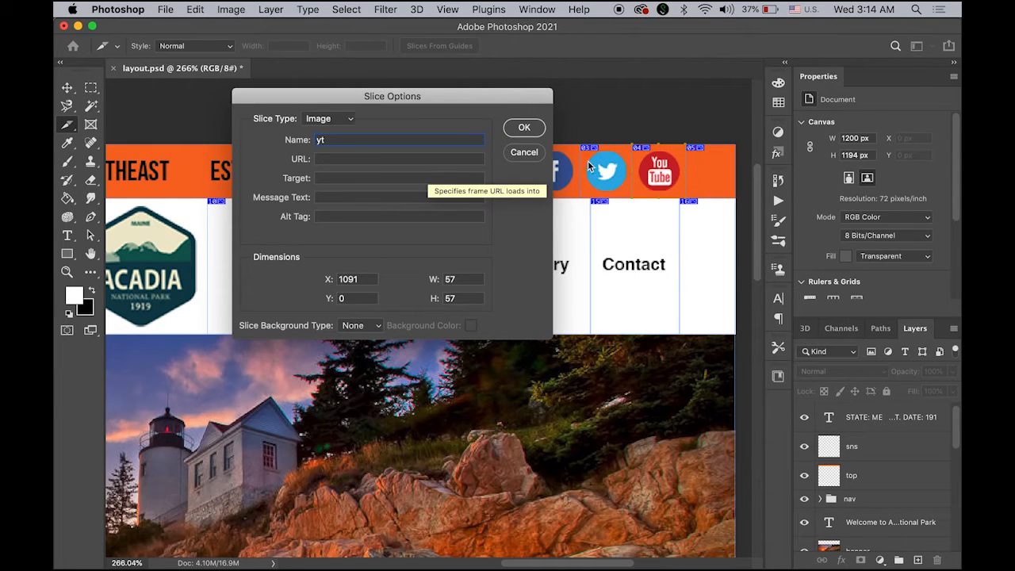
click(525, 127)
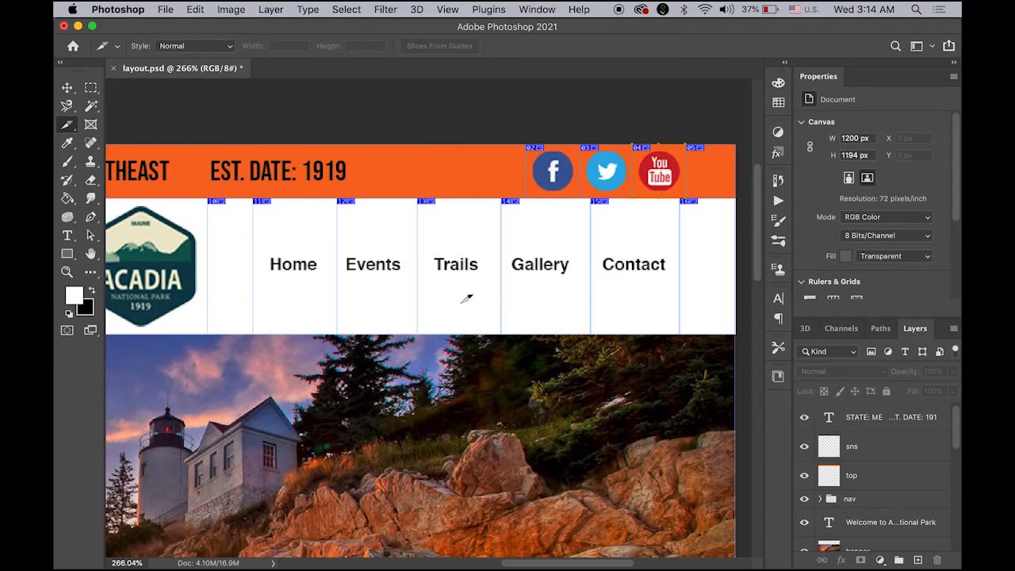
Name the slice around the Acadia park logo "logo" in its slice options.
scroll(419, 288, left, 5)
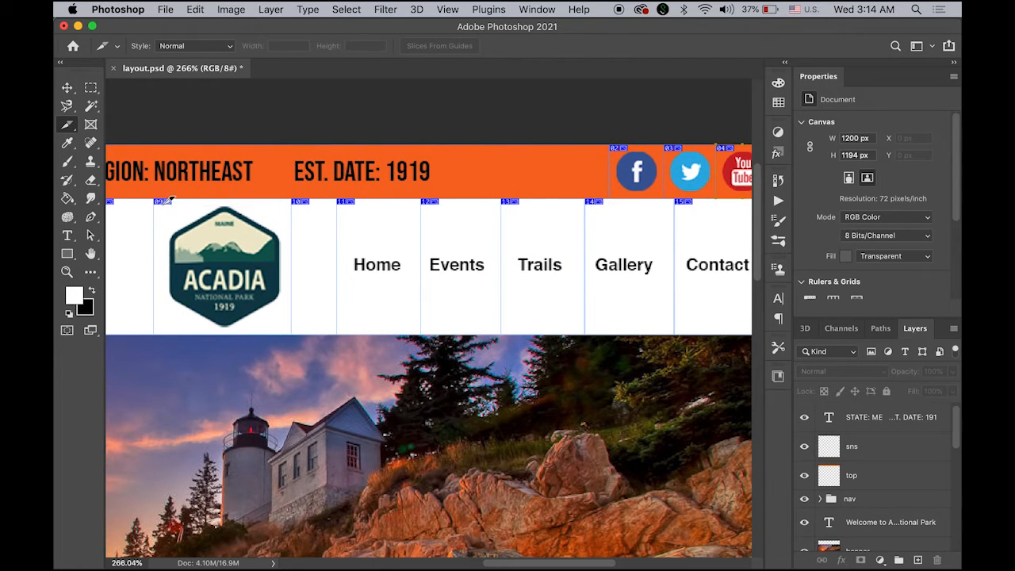
right_click(164, 204)
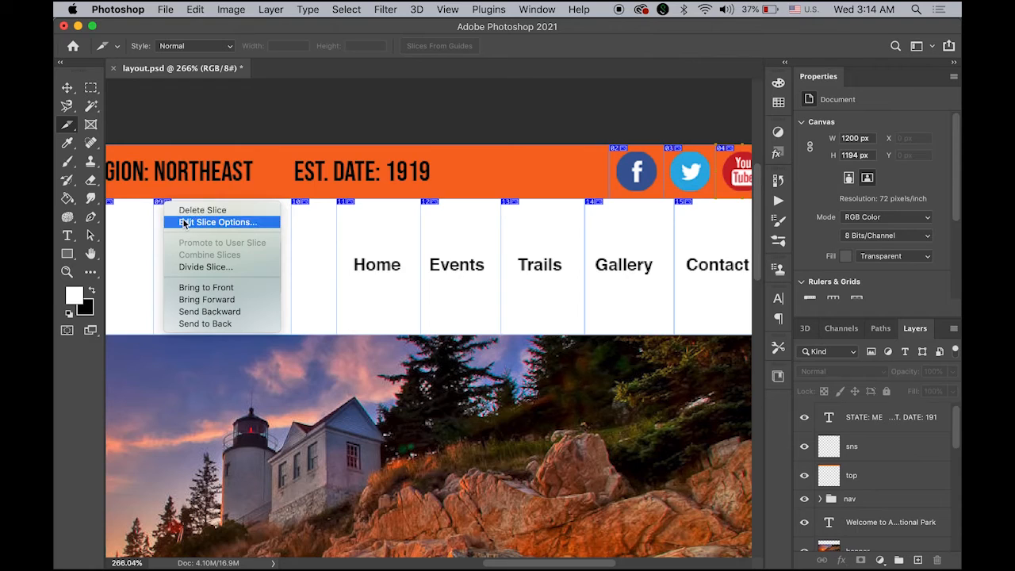
click(190, 222)
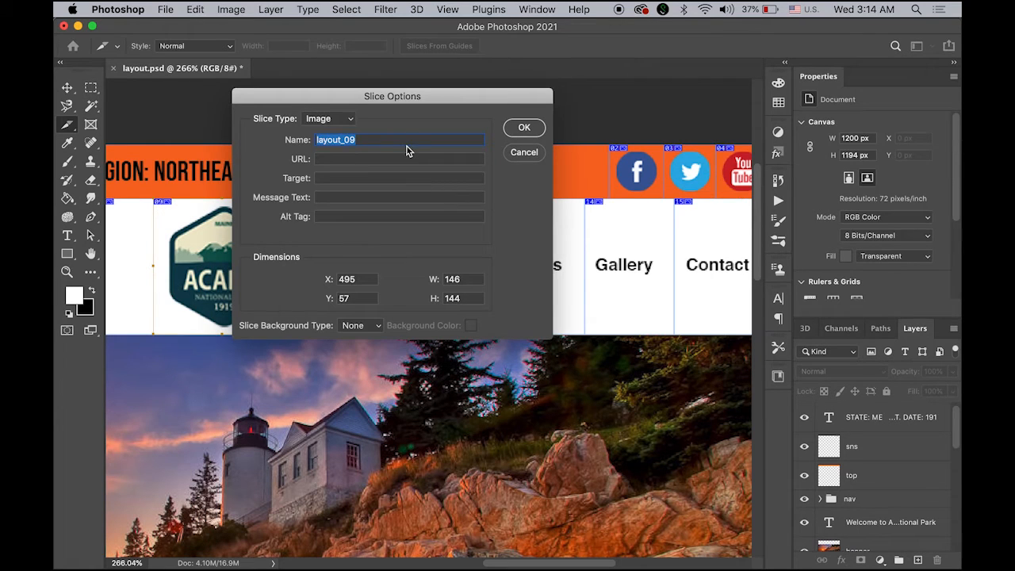
text(logo)
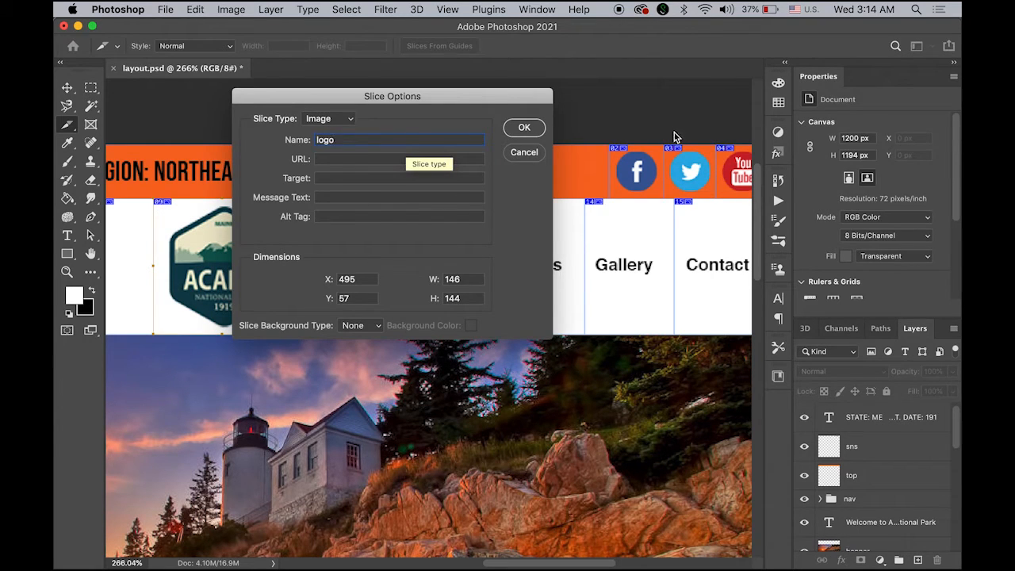
click(531, 127)
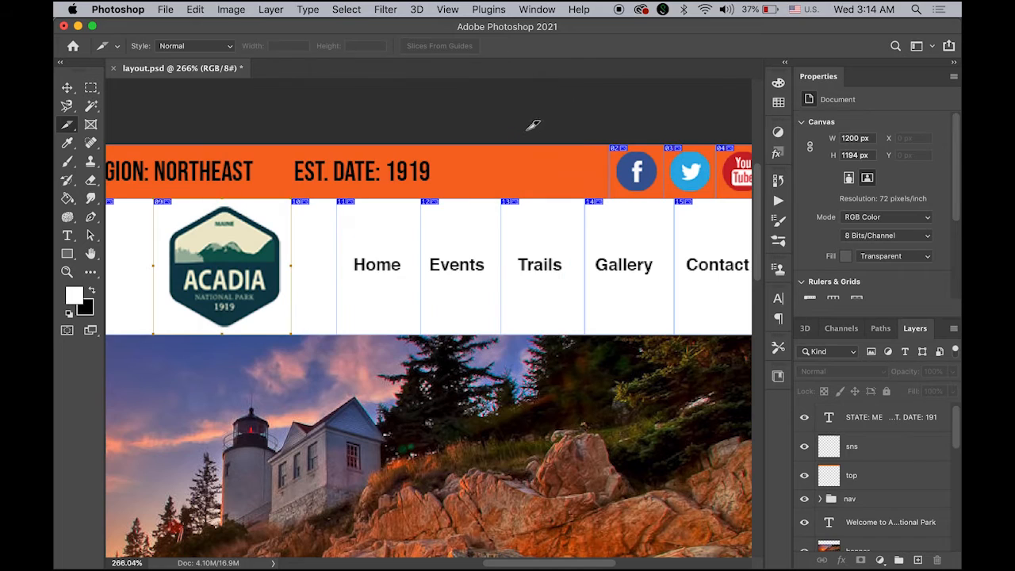
Name the slice around the Home navigation link "home" in its slice options.
right_click(349, 205)
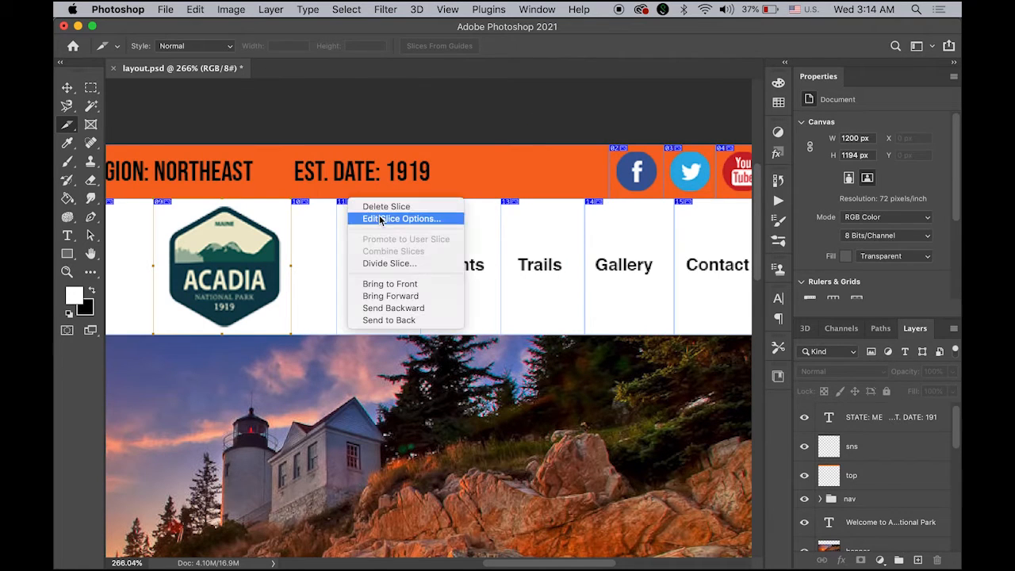
click(382, 218)
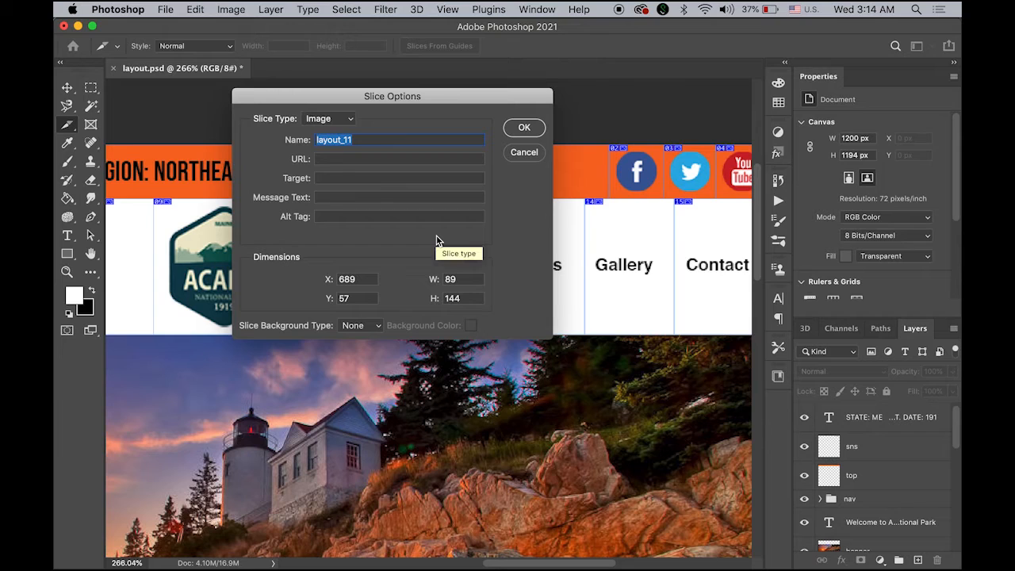
text(home)
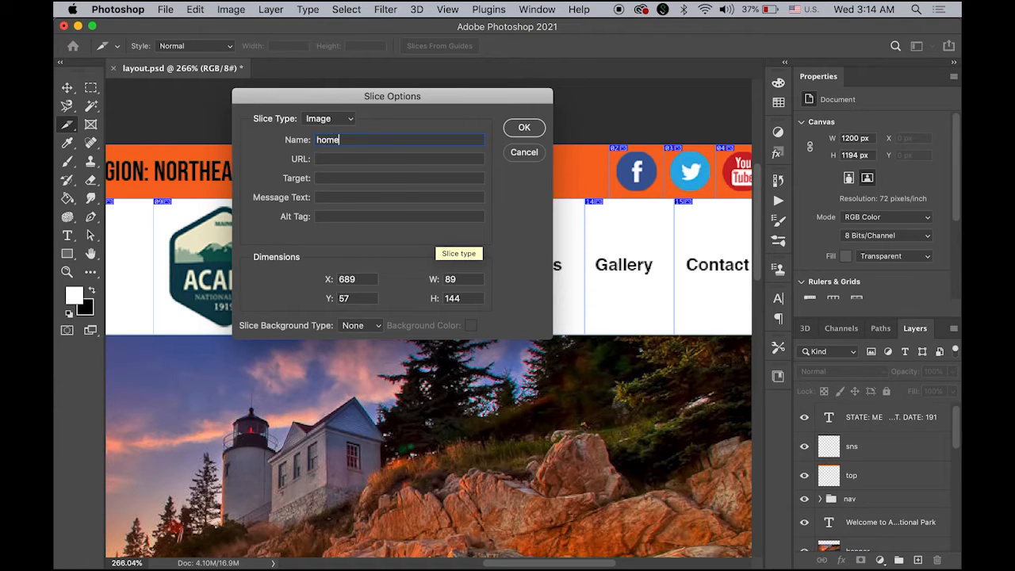
click(536, 128)
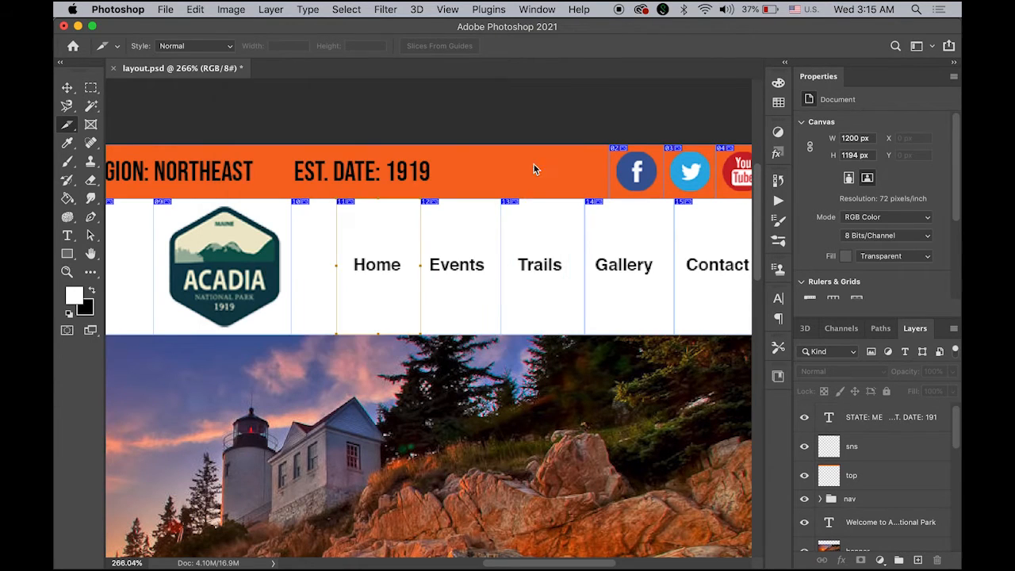
Name the slice around the Events navigation link "events" in its slice options.
right_click(434, 199)
click(455, 218)
text(ev)
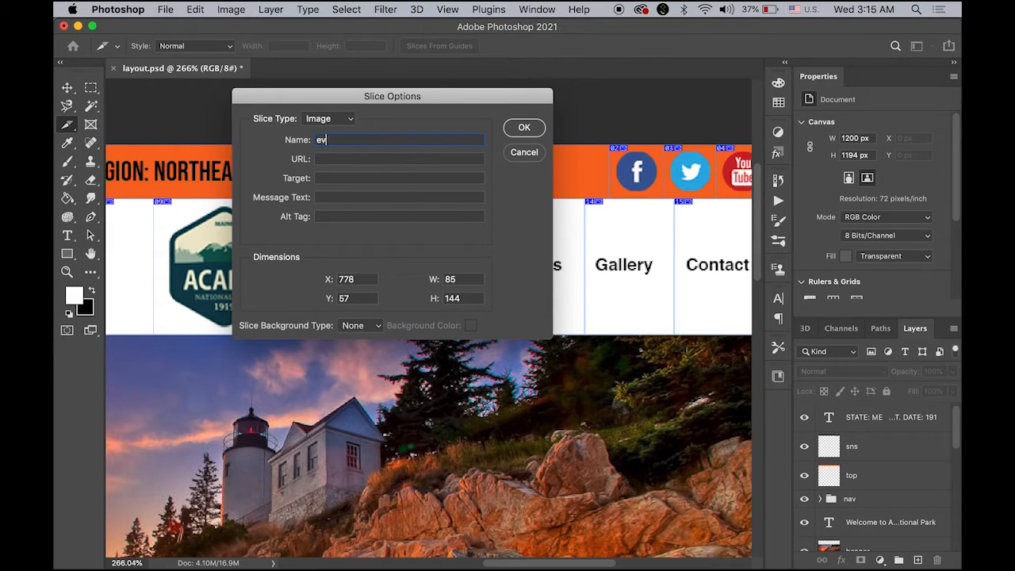
text(ents)
click(514, 130)
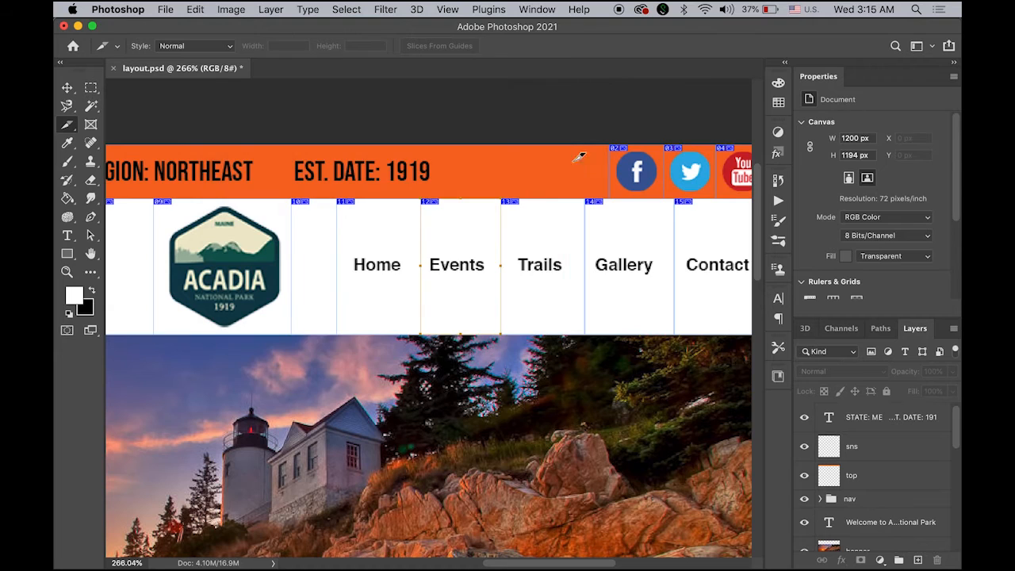
Name the slice around the Trails navigation link "trails" in its slice options.
right_click(517, 195)
click(531, 219)
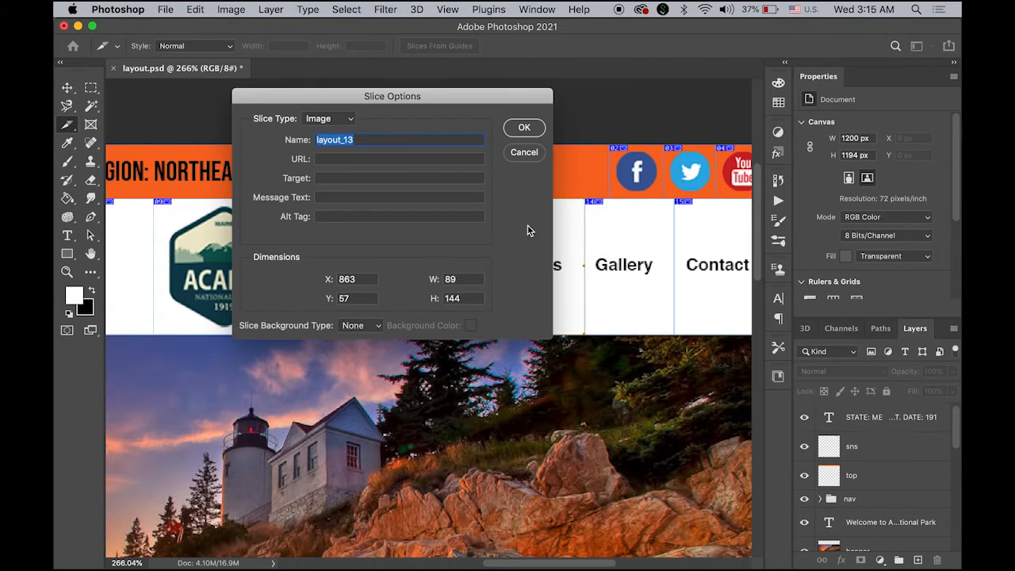
text(trails)
click(524, 128)
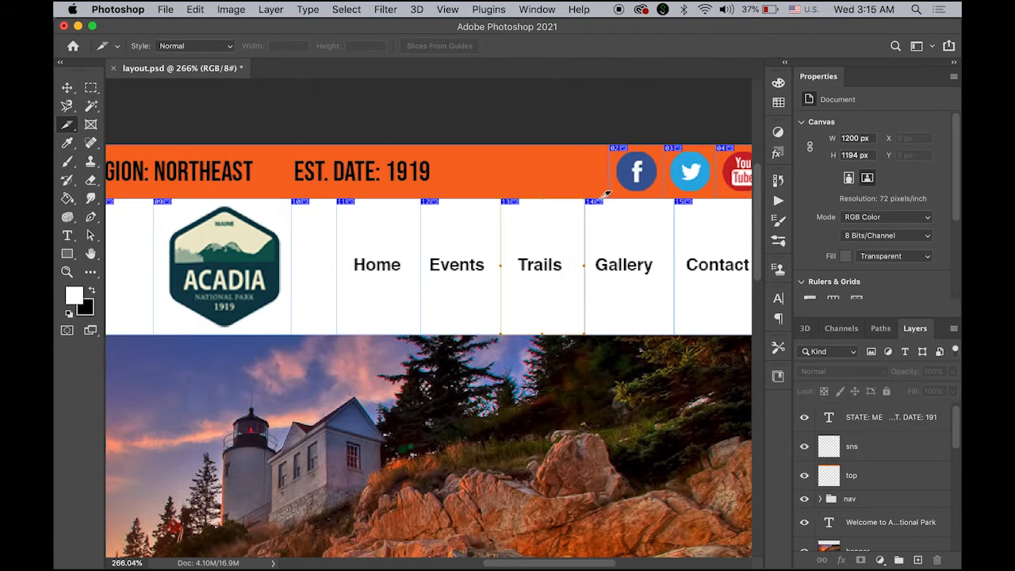
Name the slice around the Gallery navigation link "gallery" in its slice options.
right_click(598, 204)
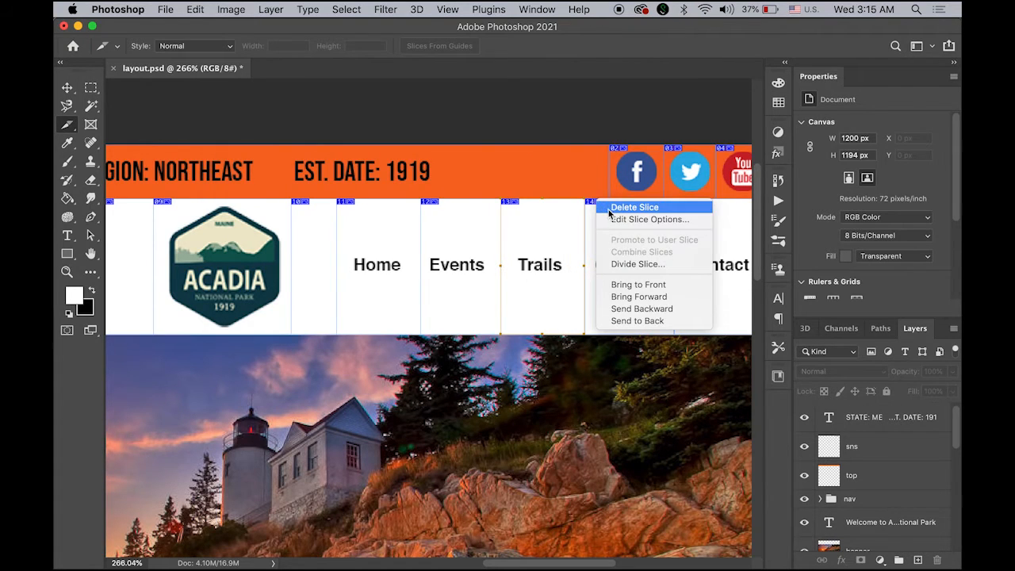
click(618, 219)
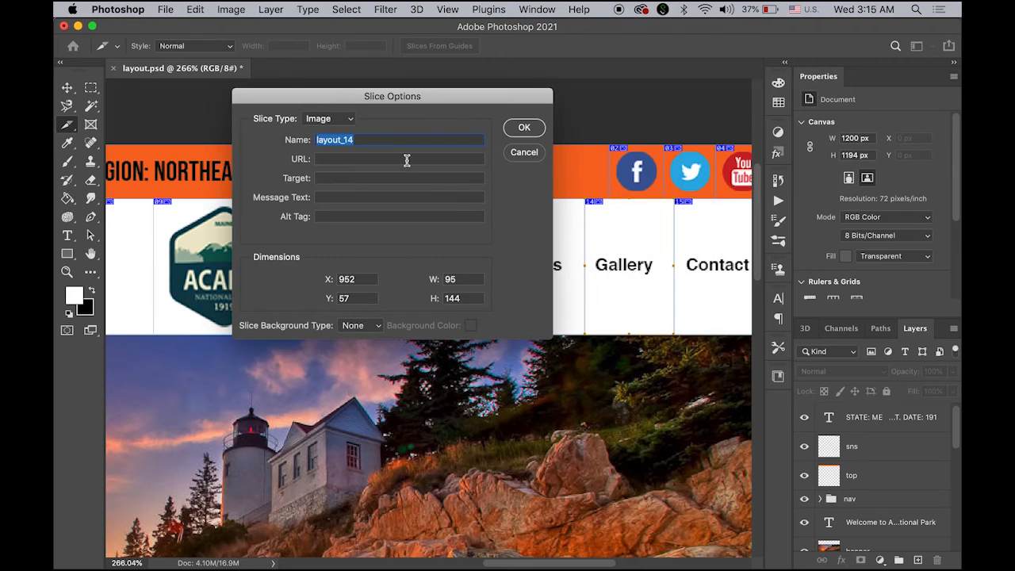
text(gallery)
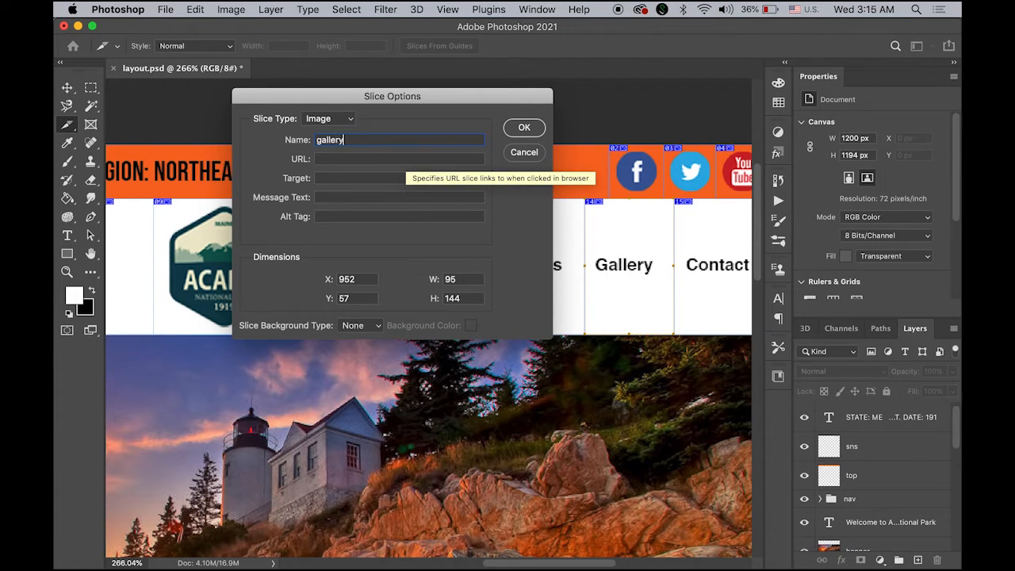
click(522, 127)
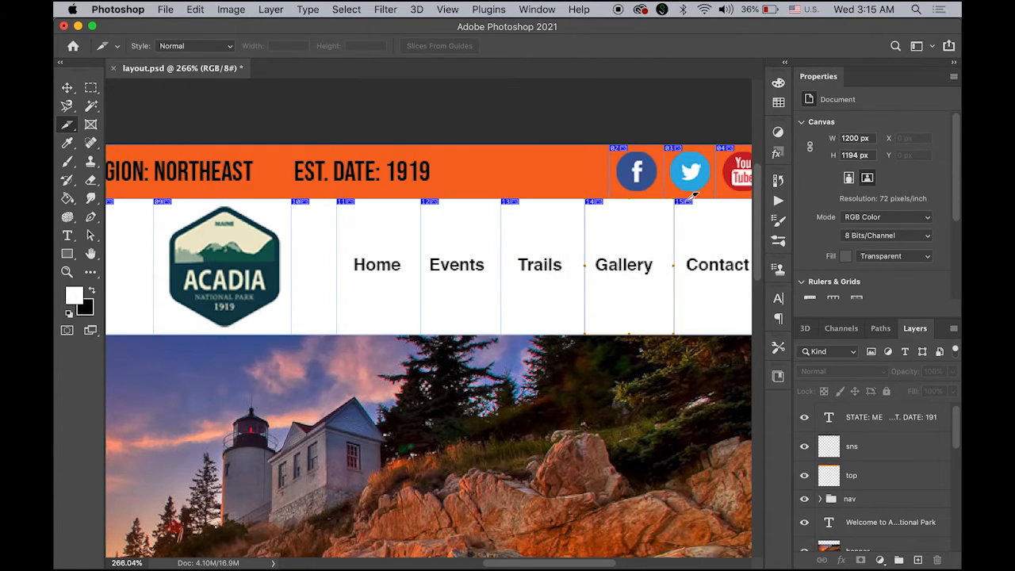
Name the slice around the Contact navigation link "contact" in its slice options.
right_click(687, 205)
click(698, 219)
text(co)
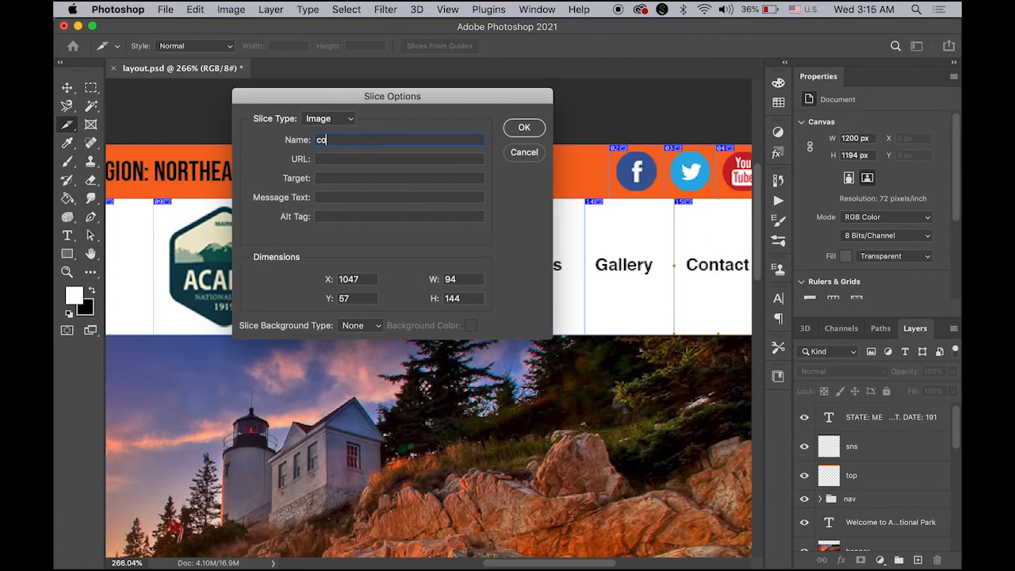
text(ntact)
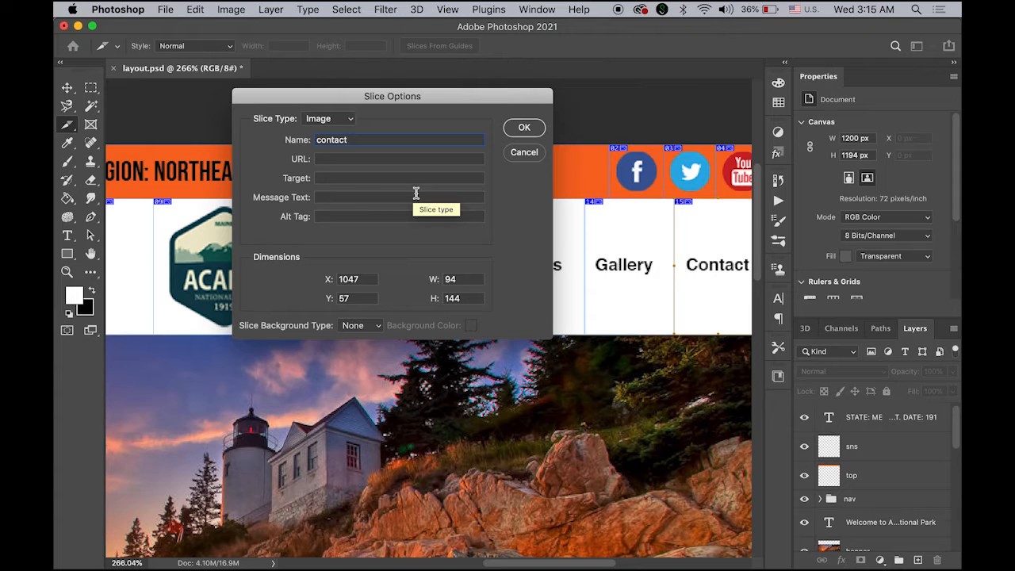
click(523, 128)
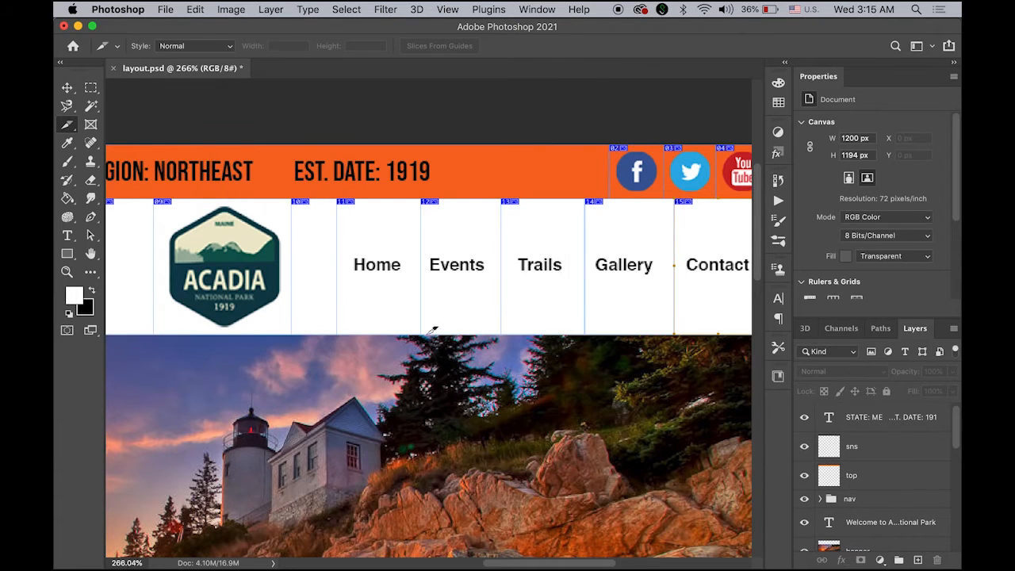
Name the slice around the Acadia National Park heading "title" in its slice options.
drag(330, 341, 478, 287)
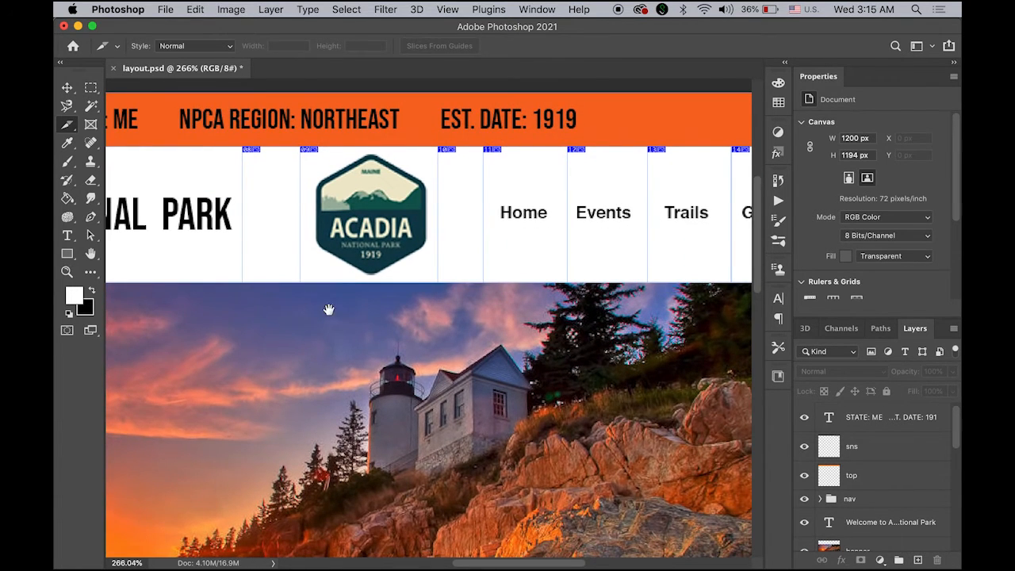
drag(329, 309, 548, 256)
drag(346, 274, 444, 279)
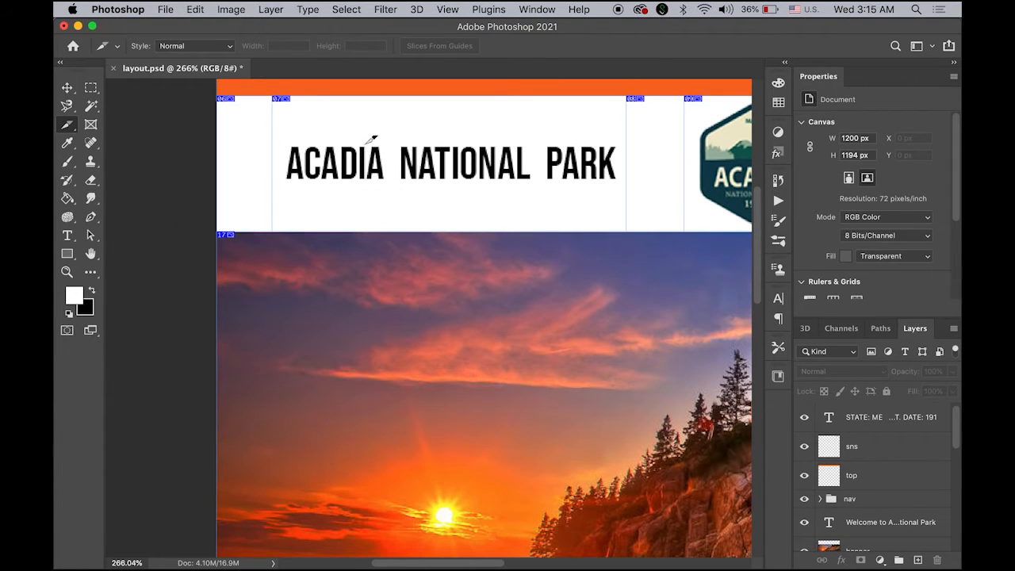
right_click(281, 98)
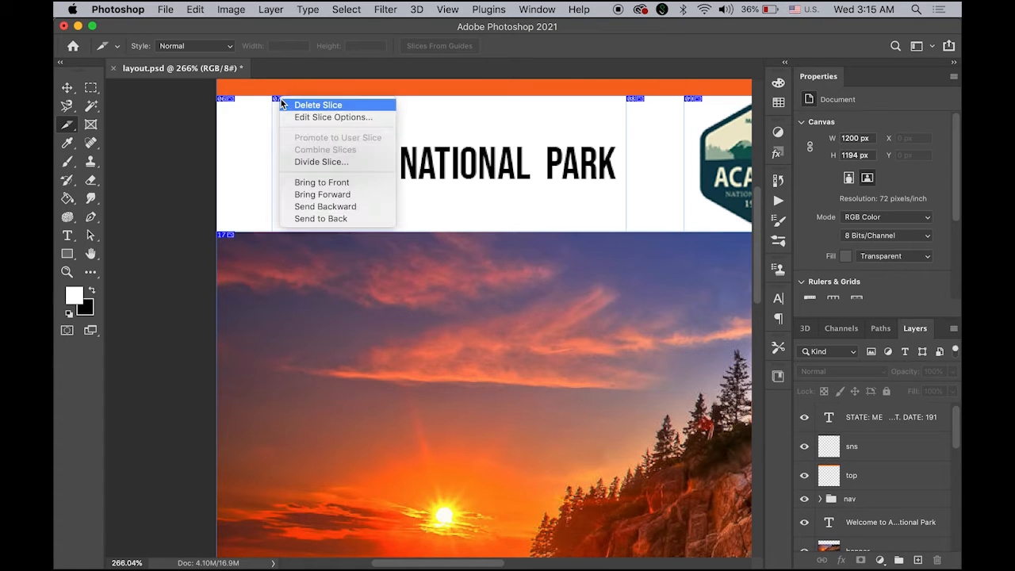
click(301, 118)
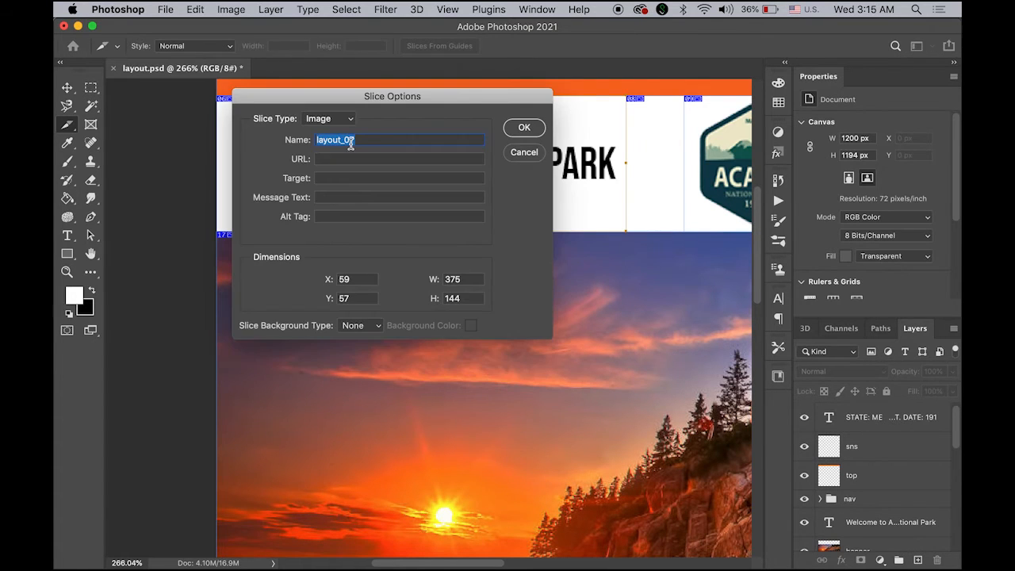
text(title)
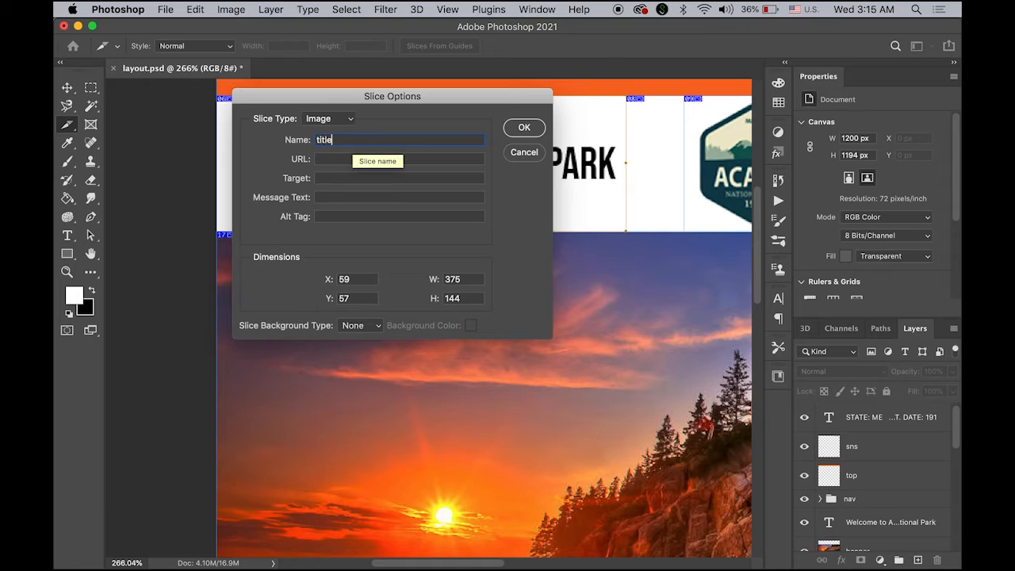
click(524, 127)
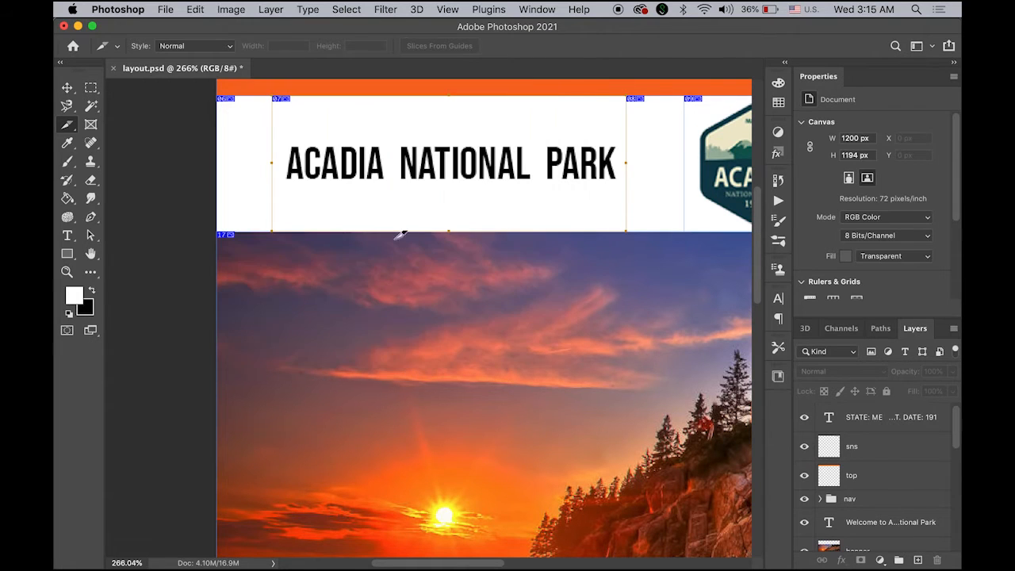
Name the slice covering the large sunset and lighthouse photo "banner" in its slice options.
right_click(227, 233)
click(256, 253)
text(banner)
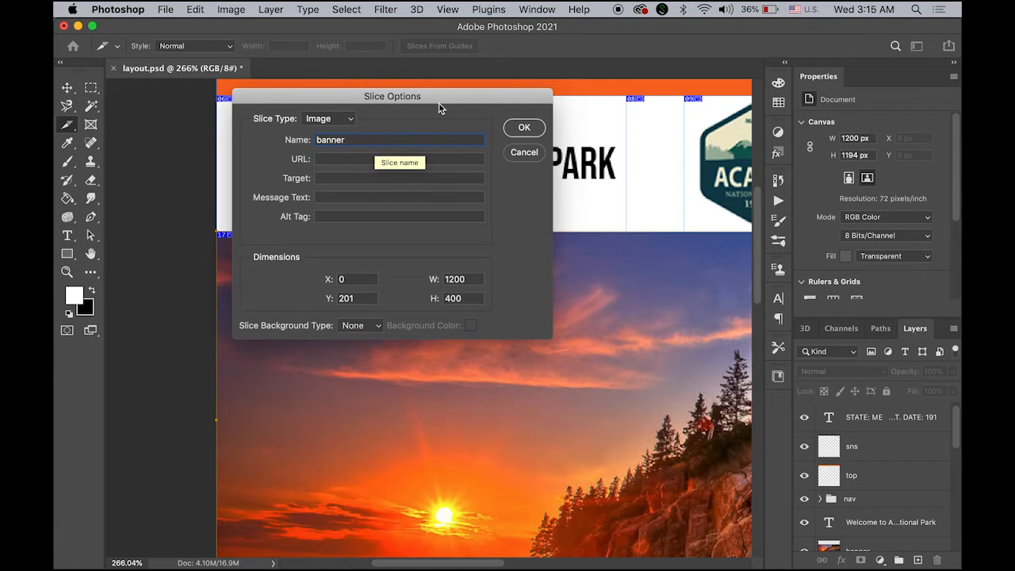
click(525, 128)
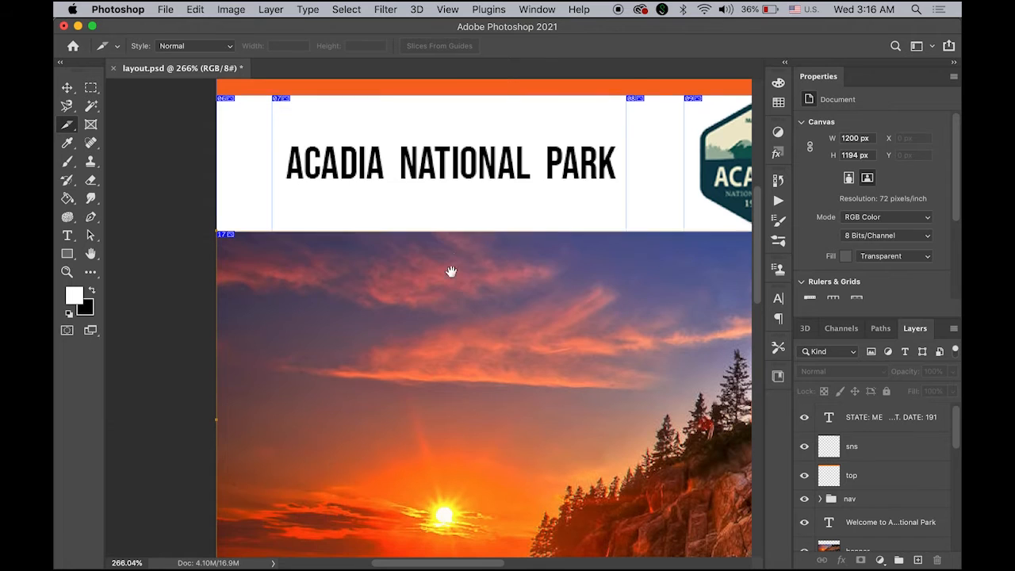
Name the slice around the circular hiker photo below the banner "circle1" in its slice options.
scroll(450, 272, down, 10)
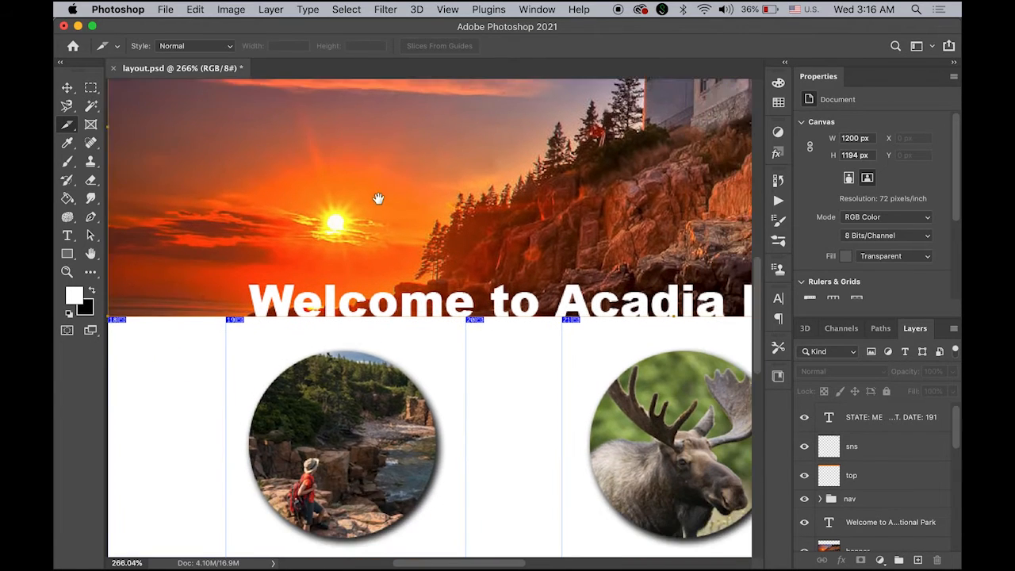
scroll(378, 198, down, 5)
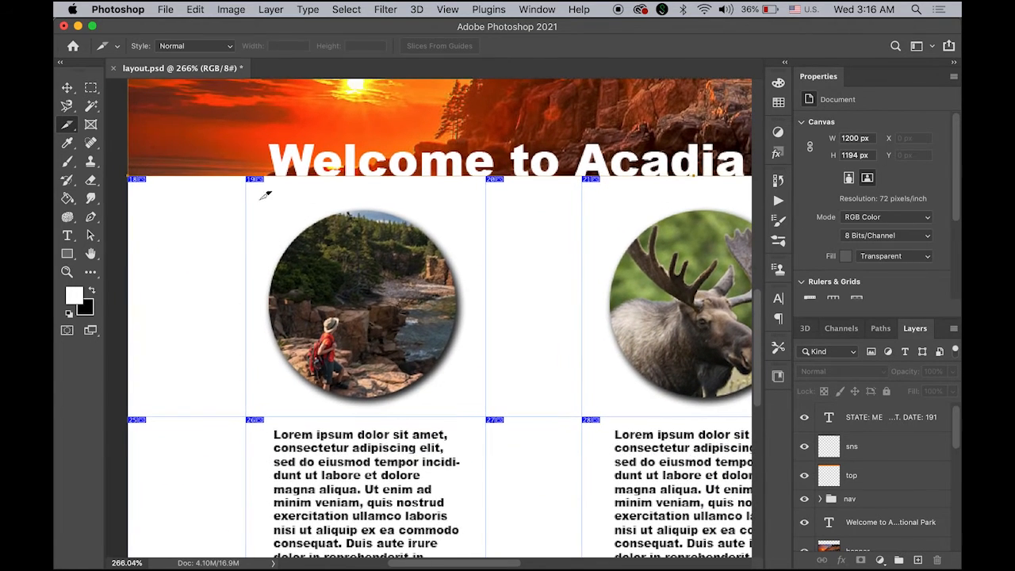
right_click(268, 176)
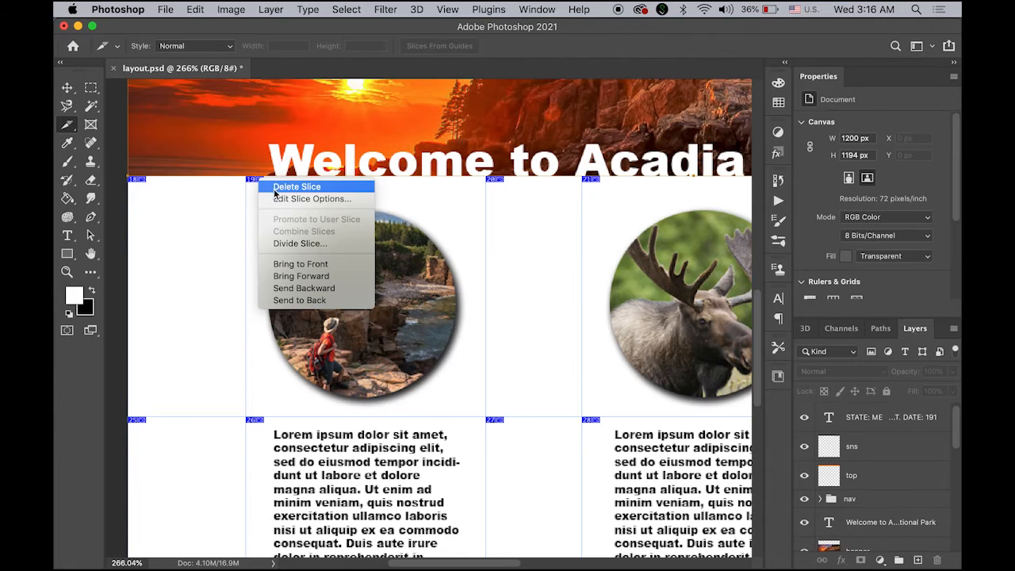
click(395, 228)
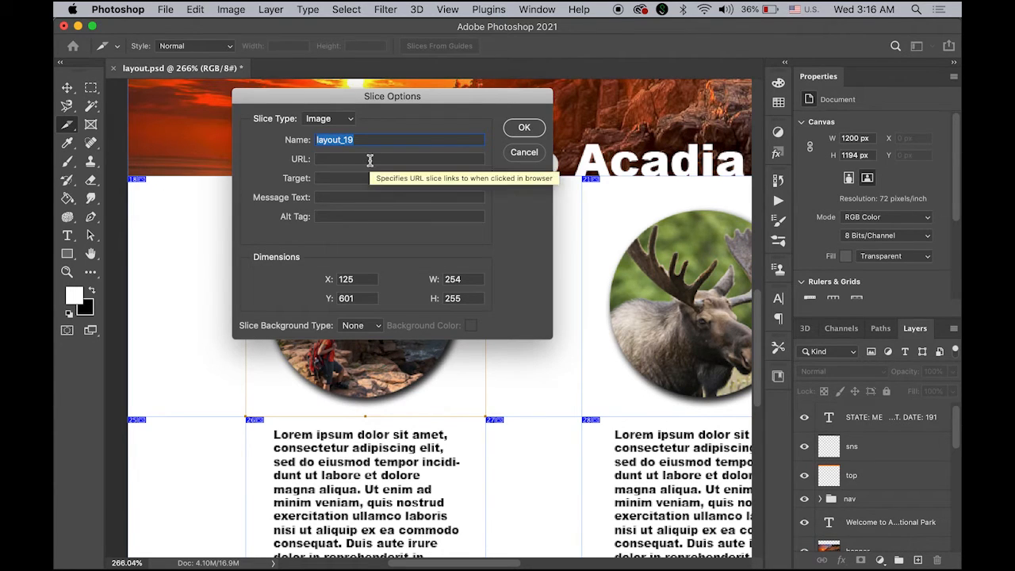
text(circle1)
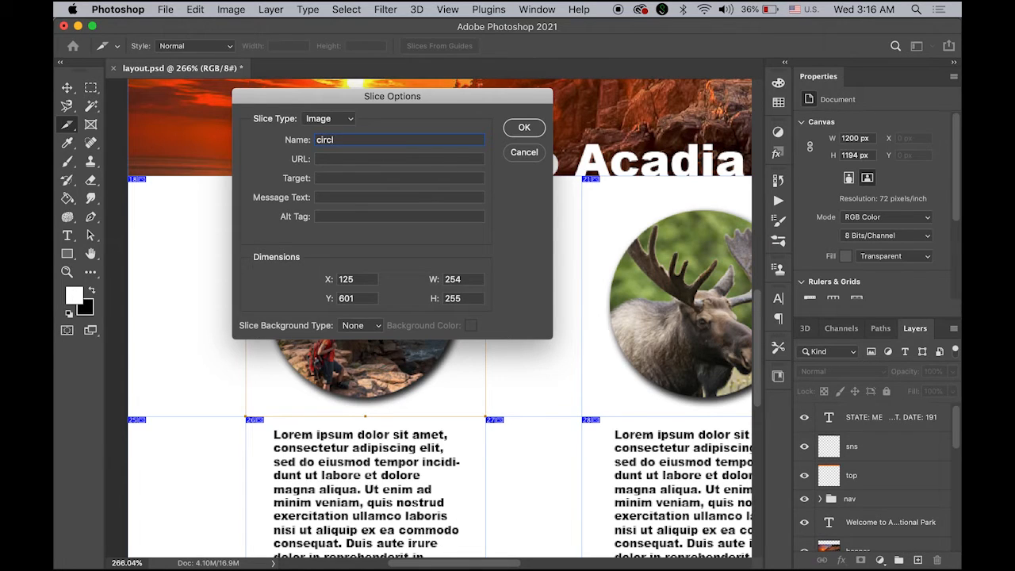
click(525, 128)
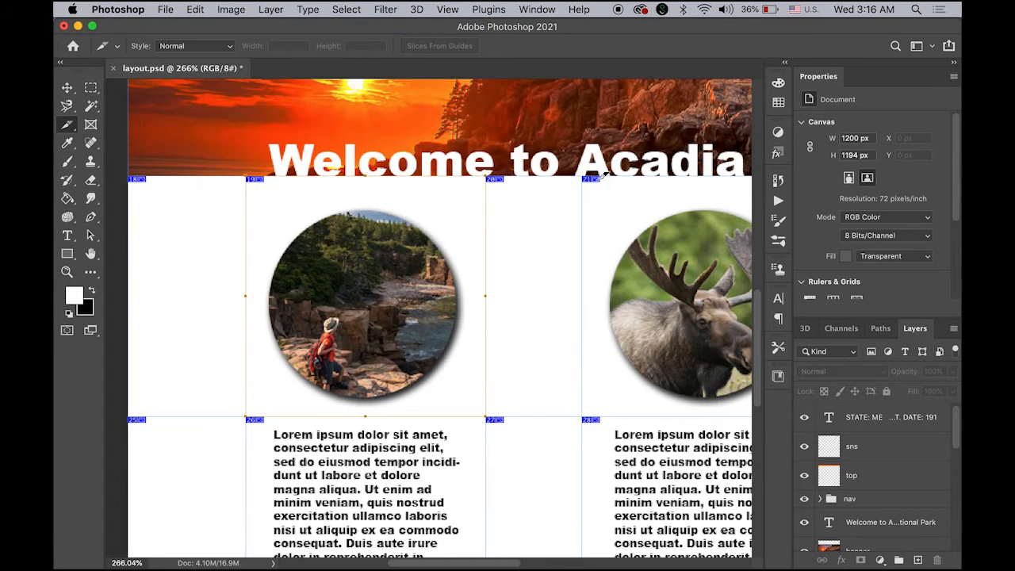
Name the slice around the circular moose photo "circle2" in its slice options.
right_click(593, 185)
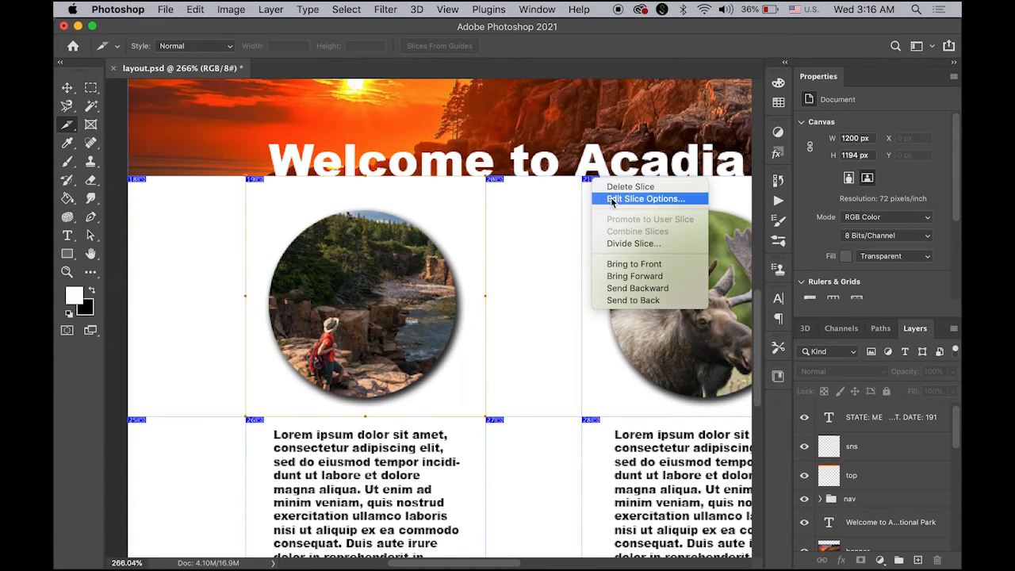
click(612, 199)
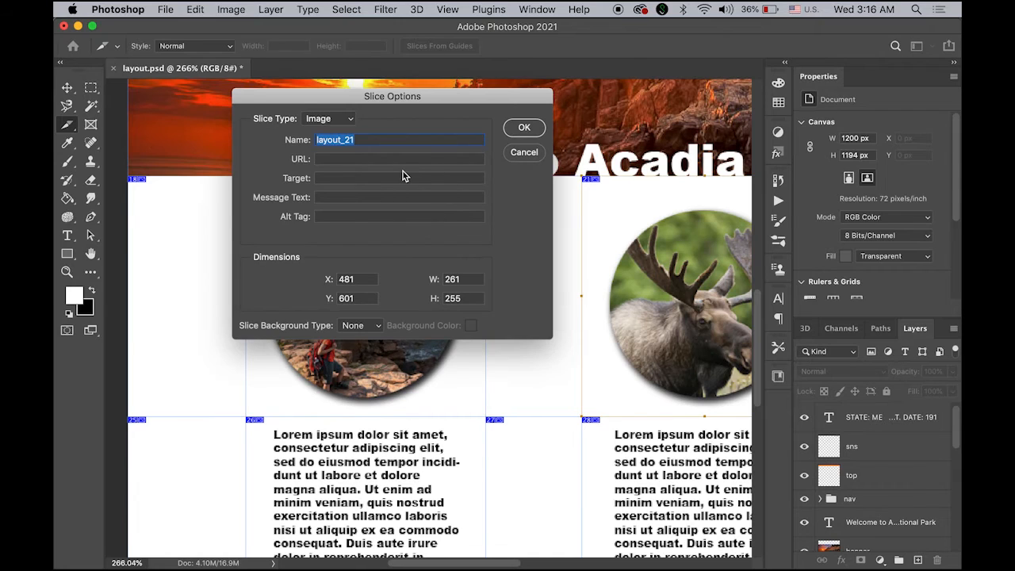
text(circle)
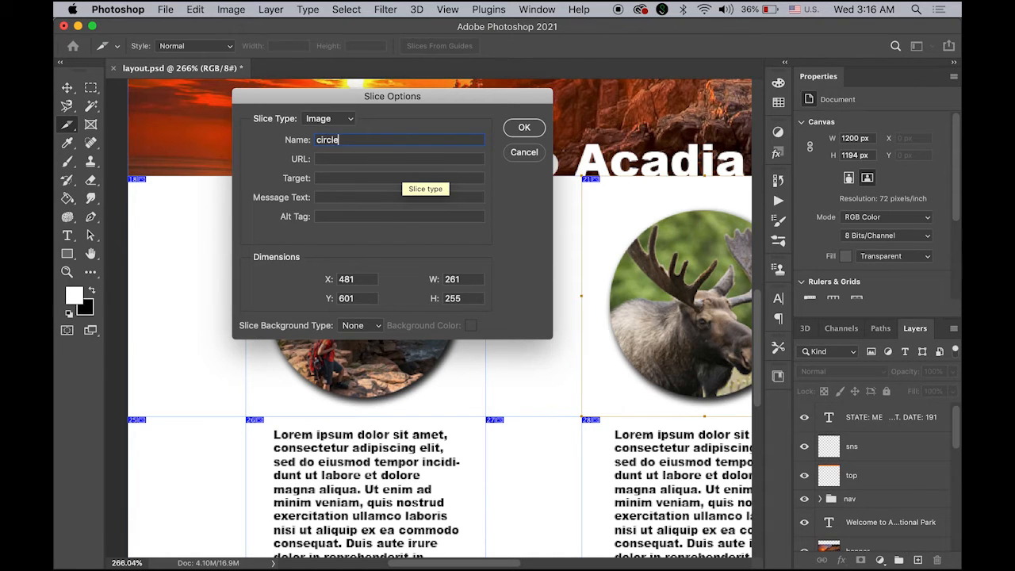
text(2)
click(524, 127)
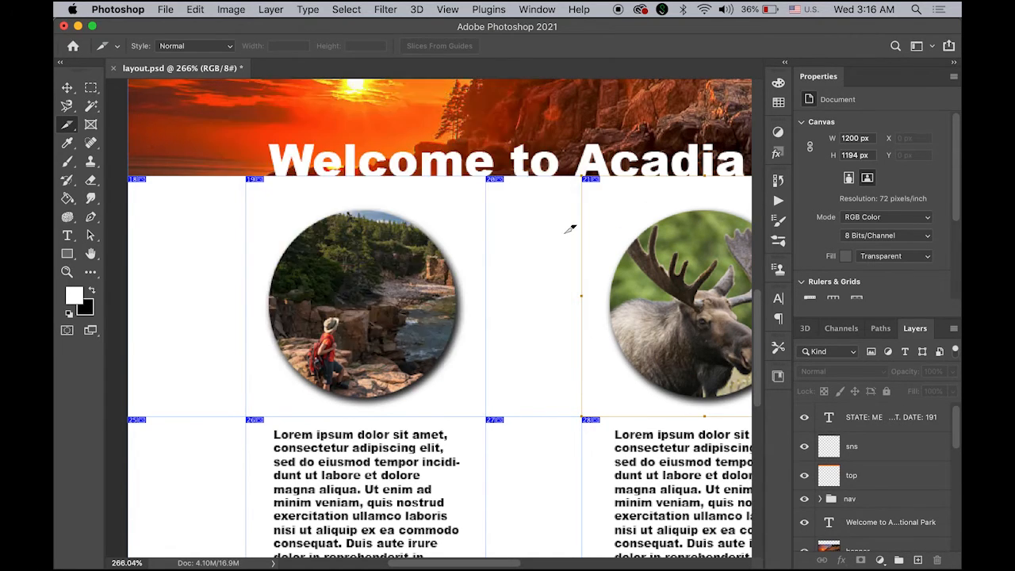
Name the slice around the circular autumn mountain landscape photo "circle3" in its slice options.
key(space)
drag(594, 251, 250, 248)
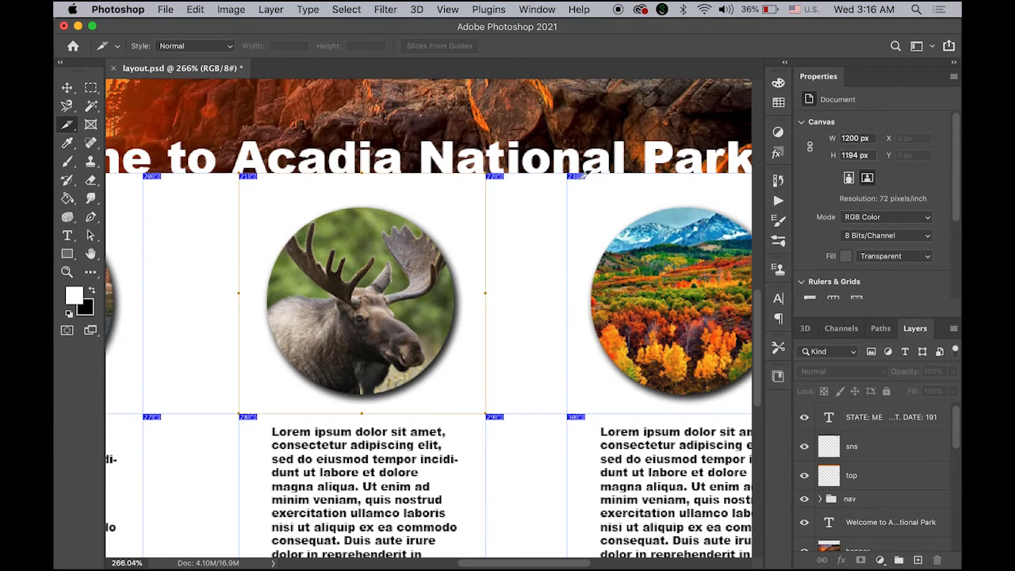
right_click(582, 180)
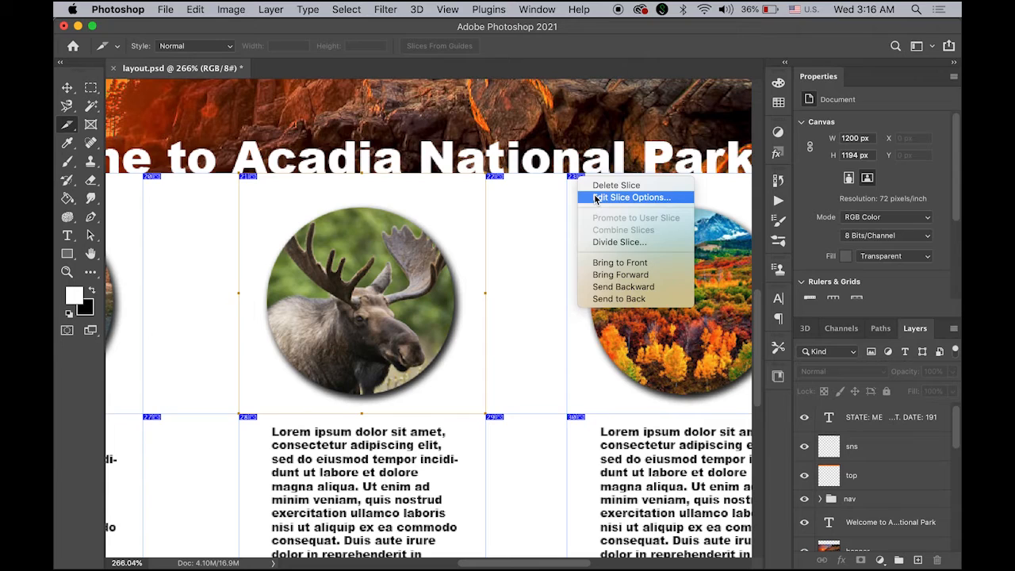
click(596, 197)
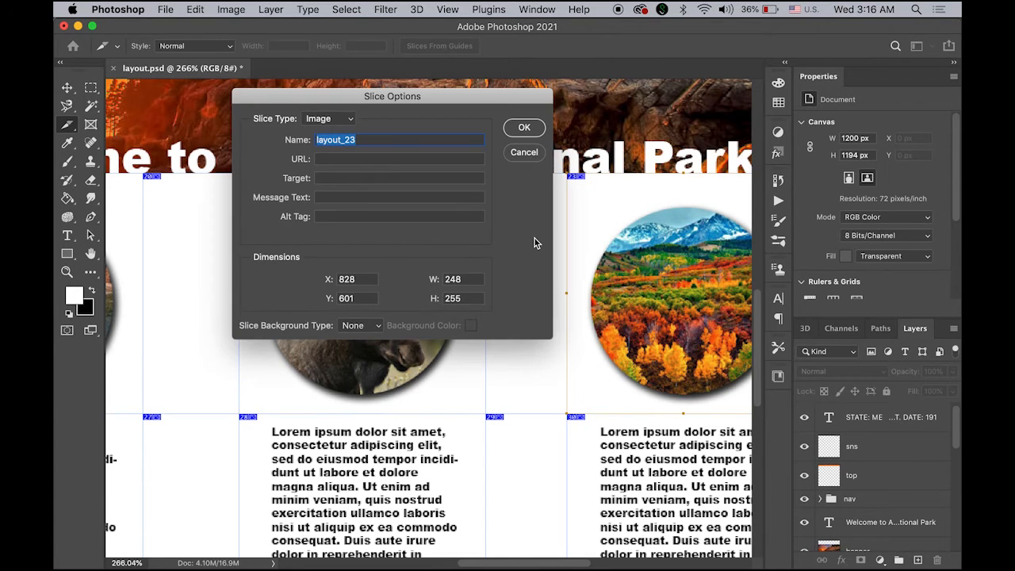
text(circle3)
click(530, 129)
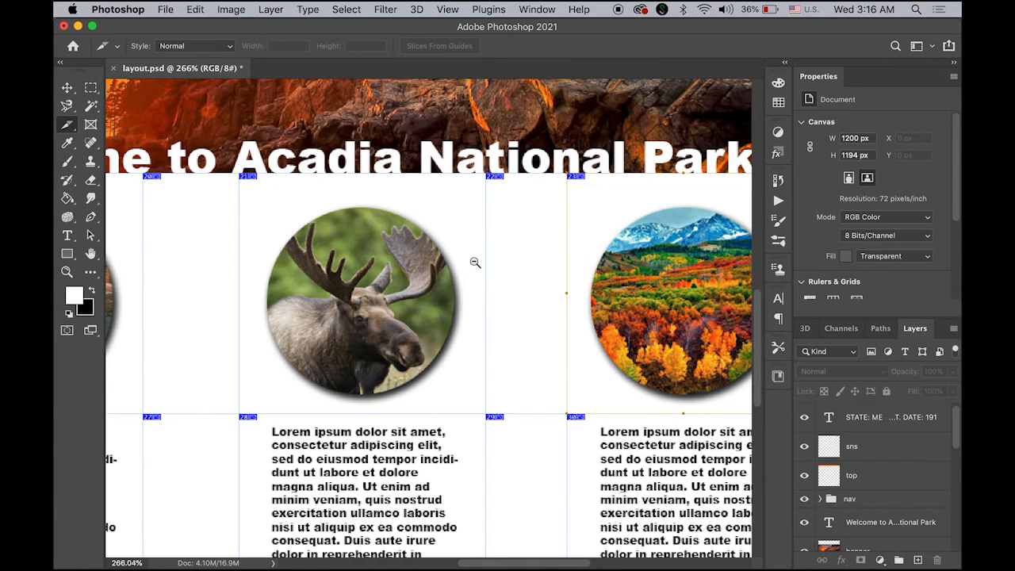
Name the slice covering the green tree-line strip at the end of the page "footer" in its slice options.
scroll(476, 262, down, 5)
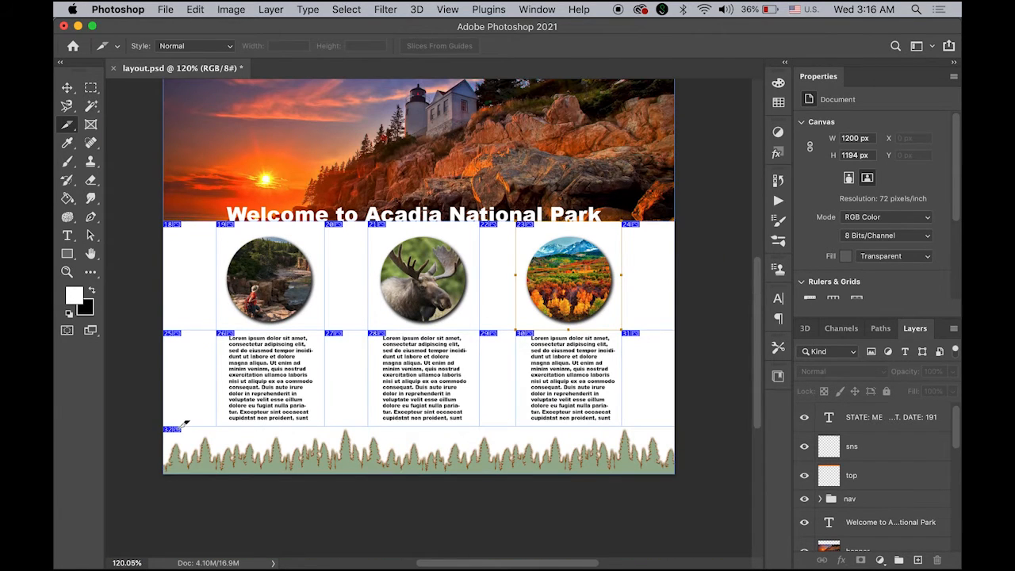
right_click(181, 427)
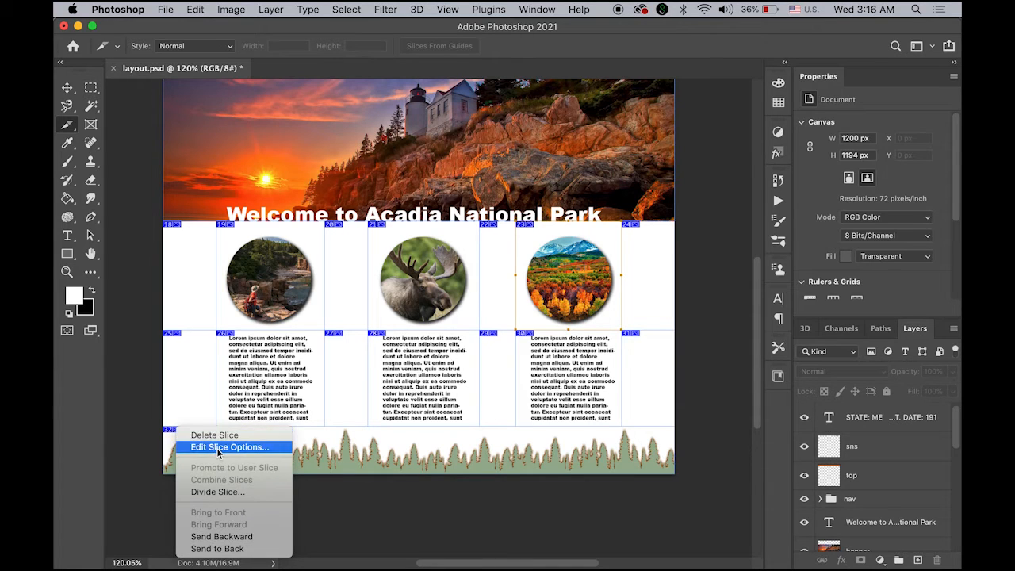
click(376, 420)
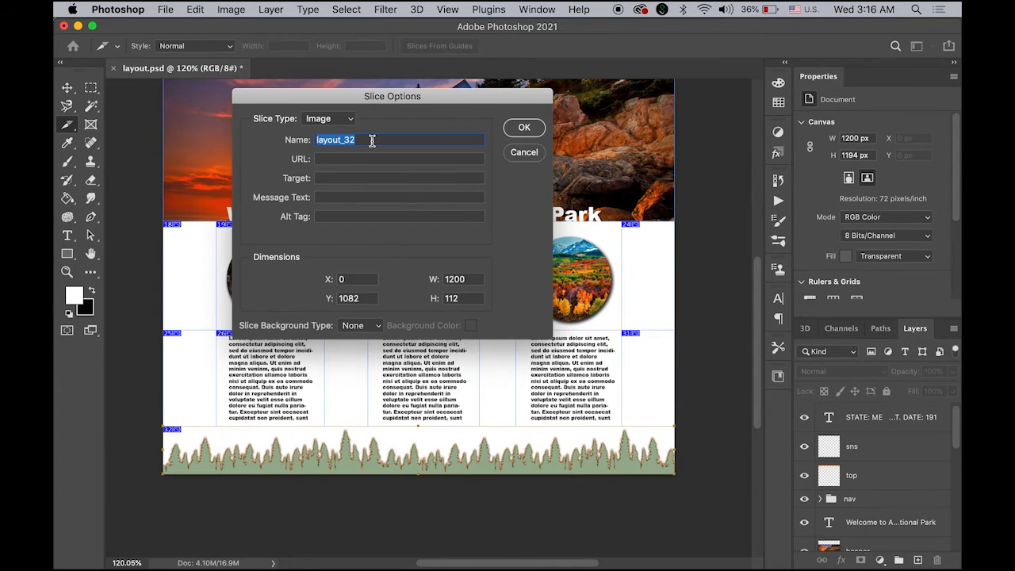
text(footer)
click(523, 128)
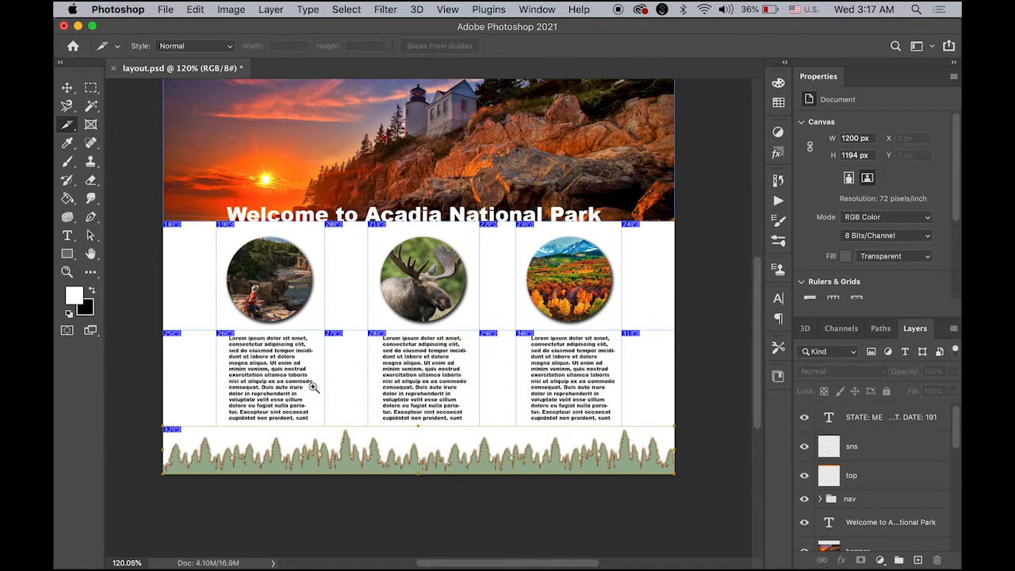
Set the slice around the paragraph under the hiker photo to No Image with "text" as its cell text.
scroll(309, 387, up, 10)
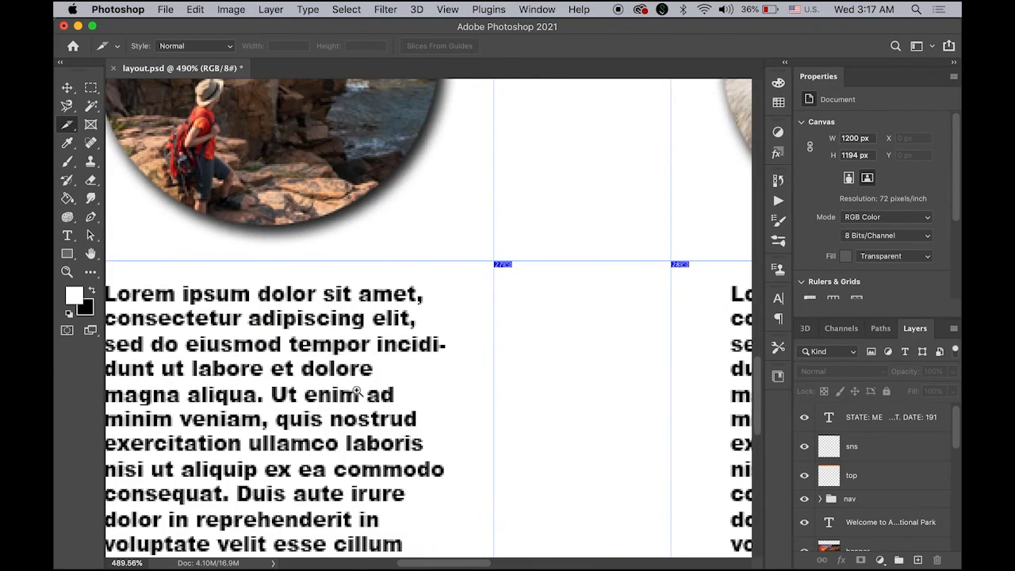
scroll(348, 389, down, 6)
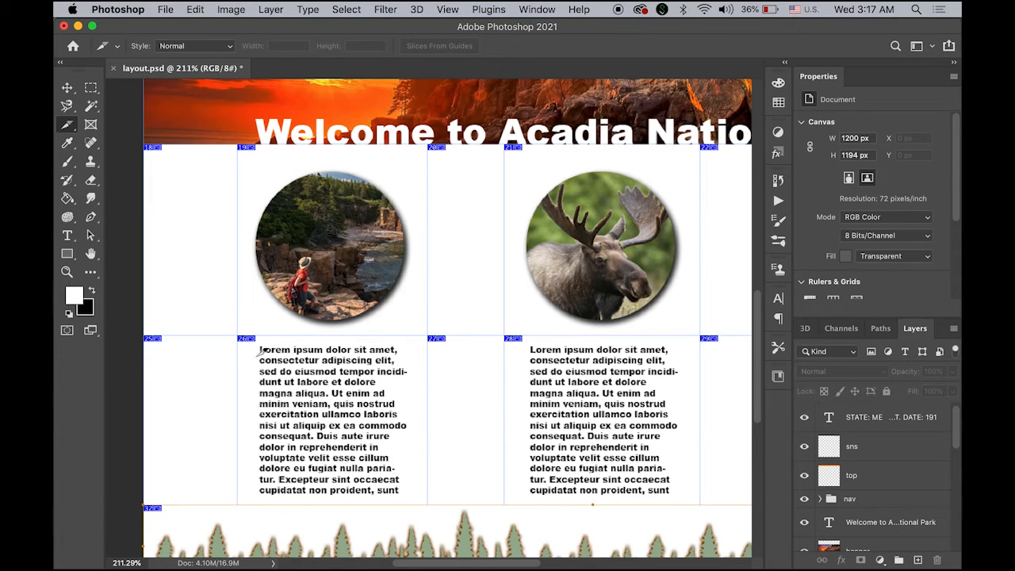
right_click(248, 341)
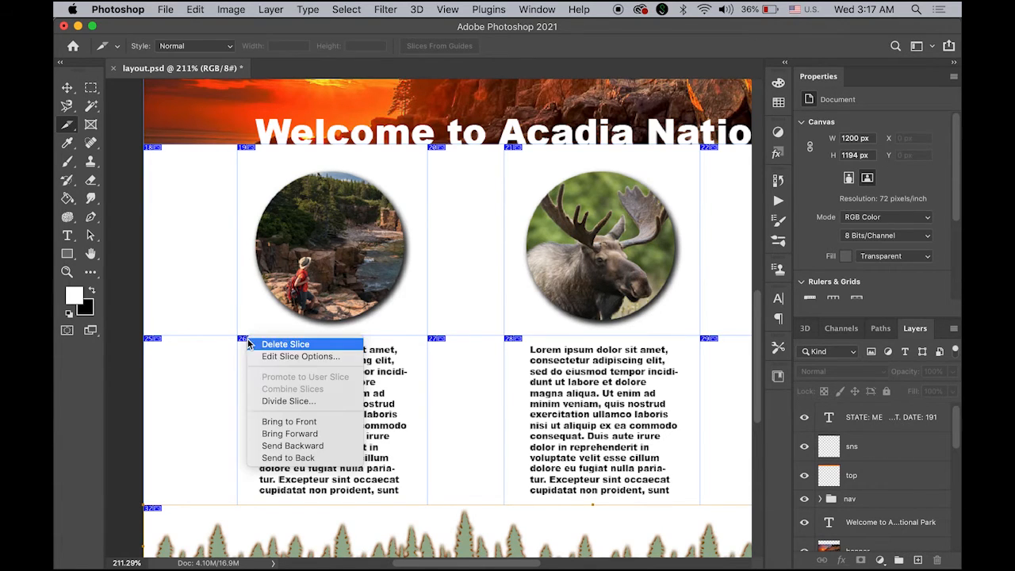
click(297, 358)
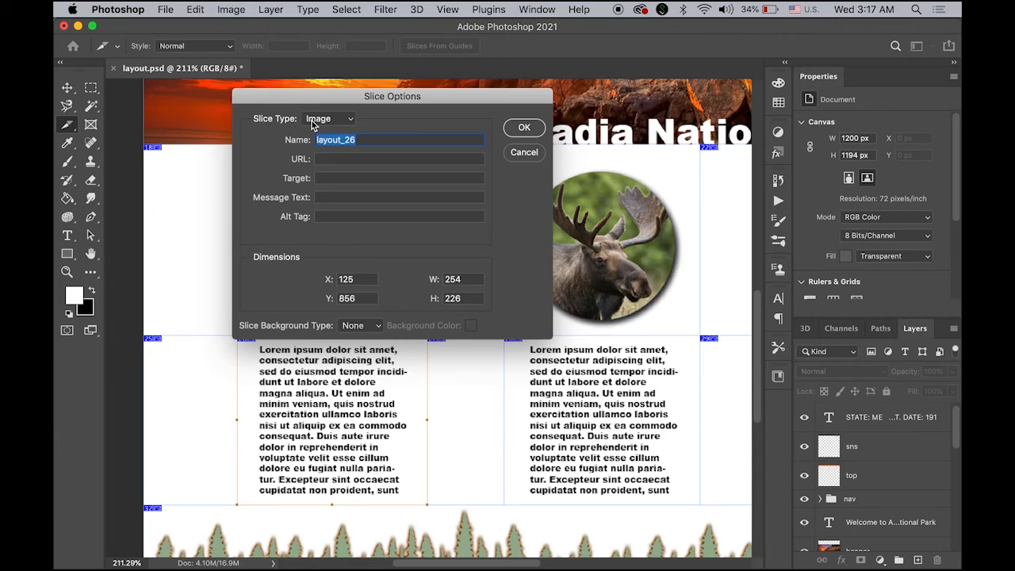
click(351, 121)
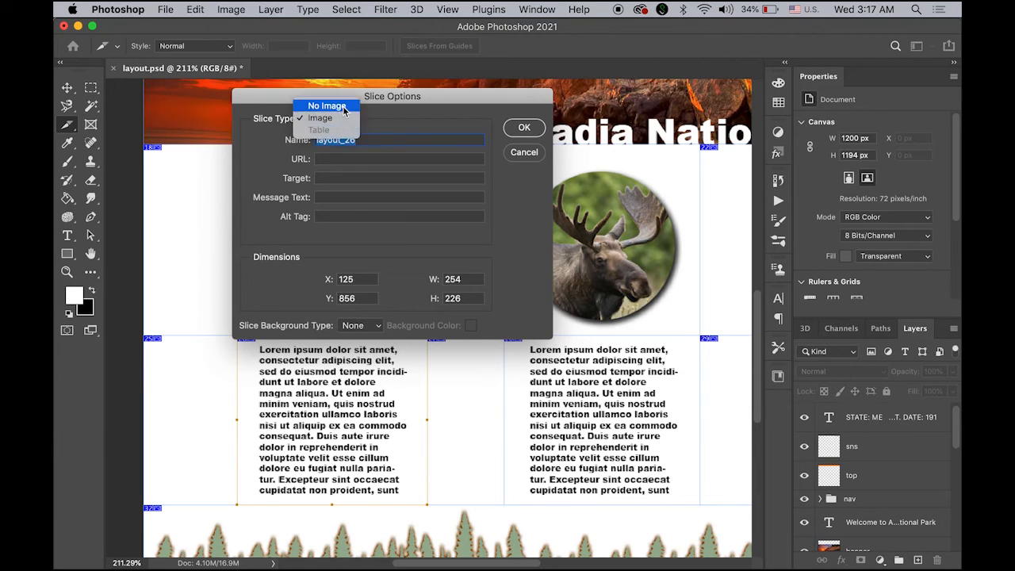
click(329, 105)
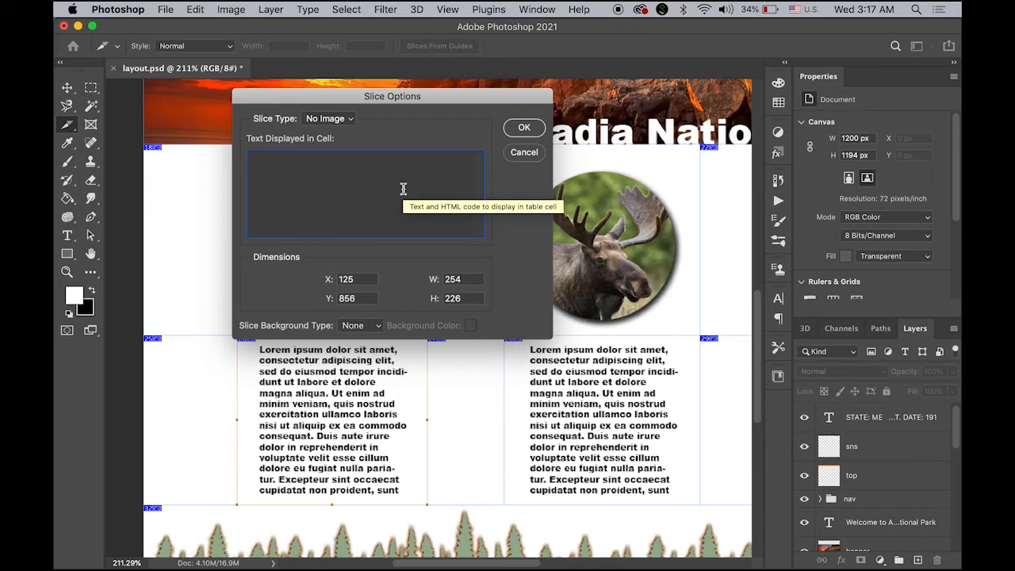
text(text)
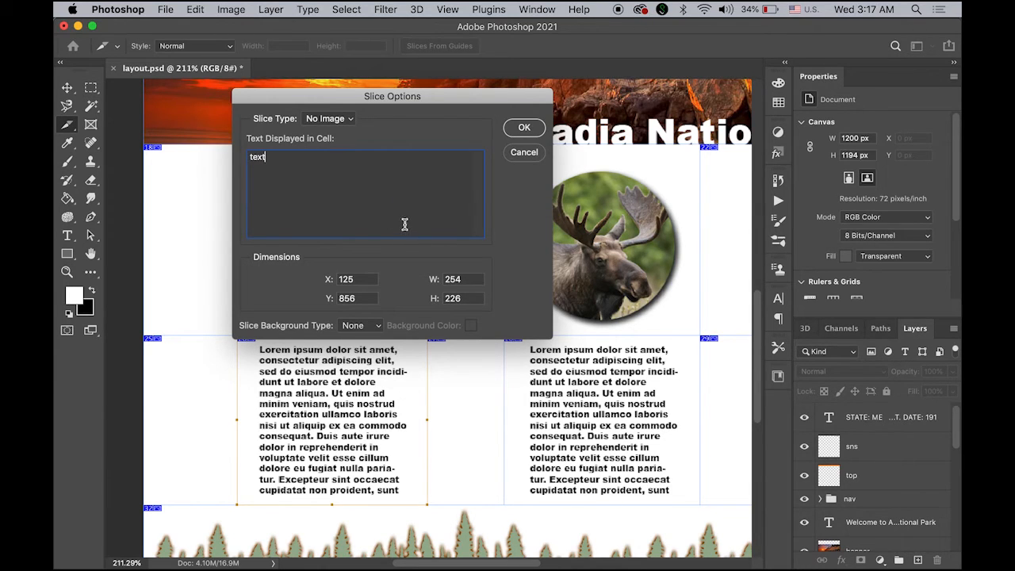
click(525, 129)
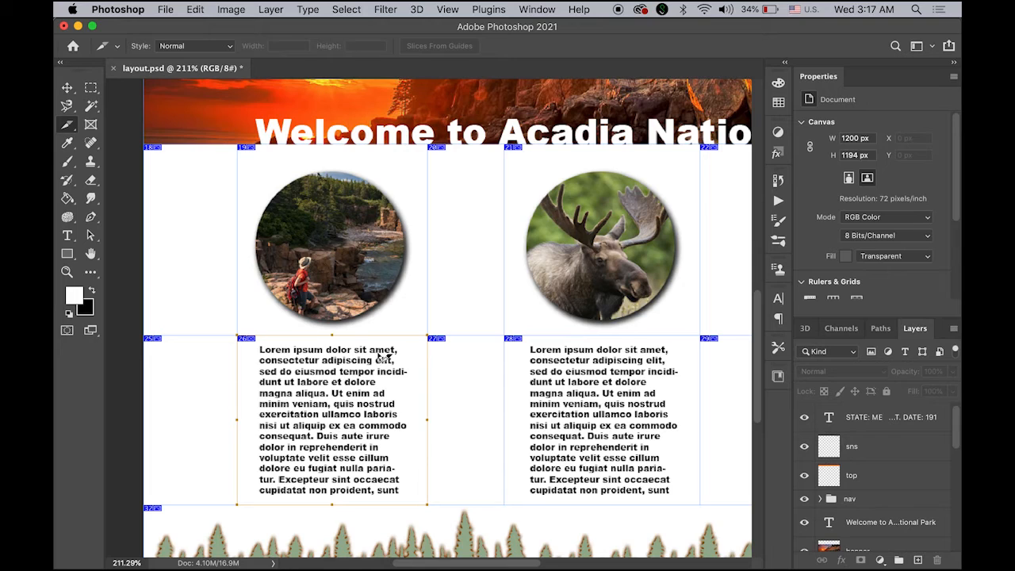
Set the slice around the paragraph under the moose photo to No Image with "text" as its cell text.
right_click(520, 341)
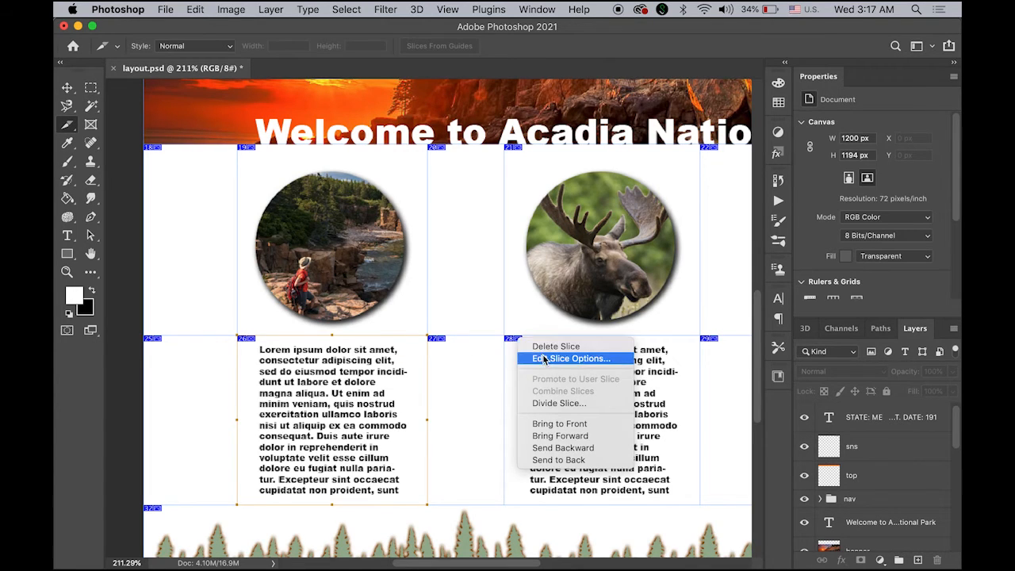
click(545, 360)
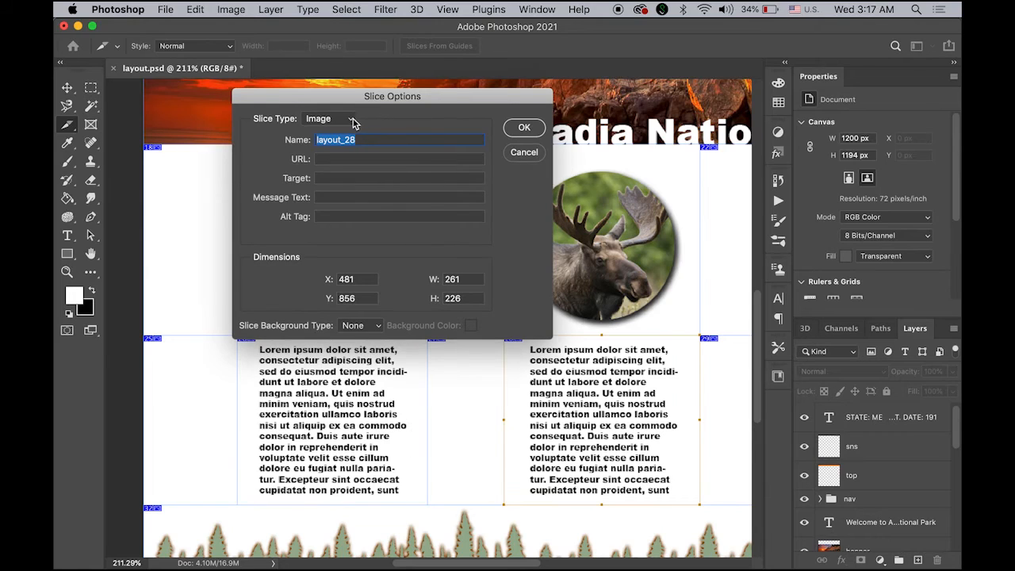
click(349, 121)
click(328, 105)
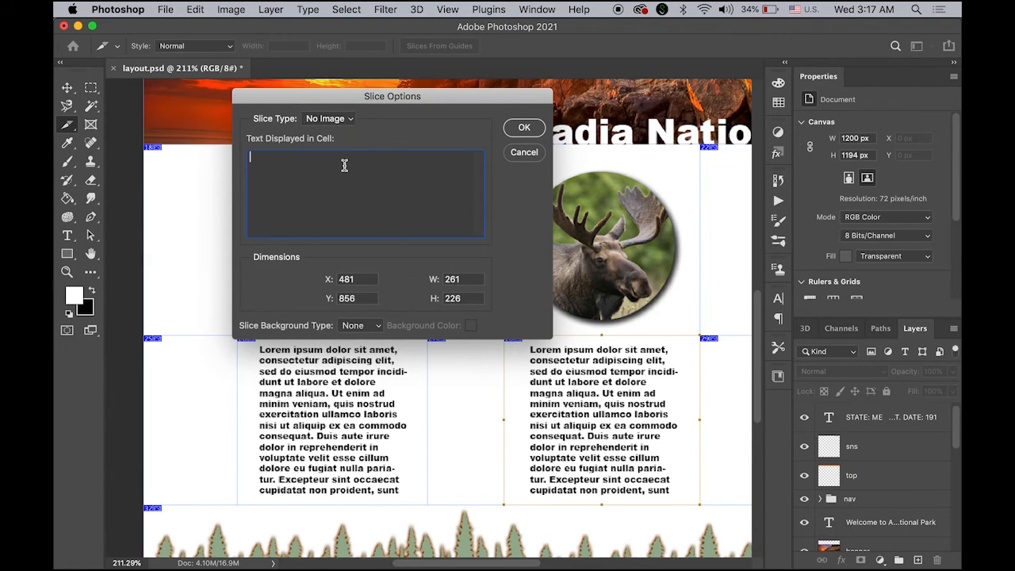
text(text)
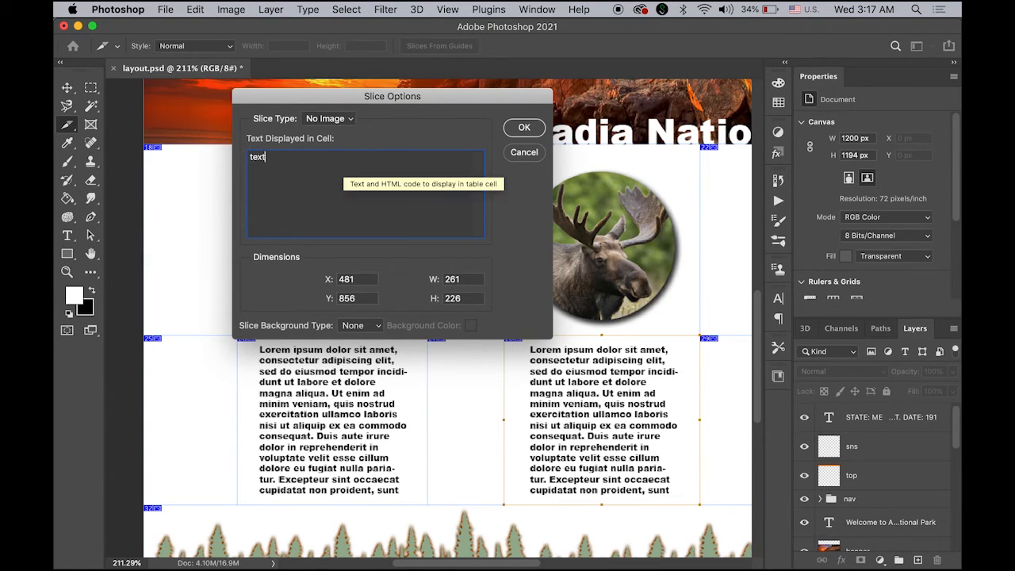
click(526, 128)
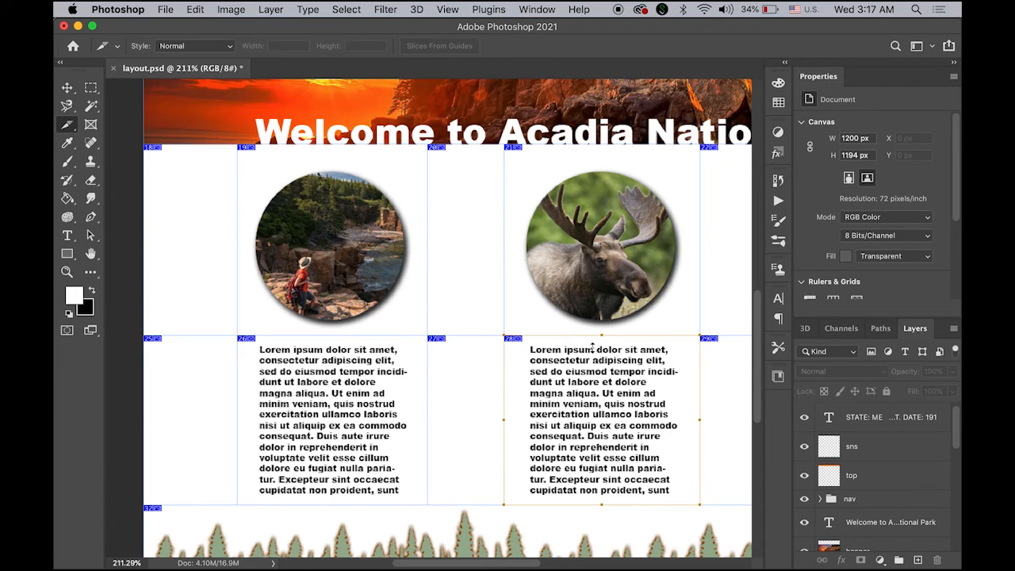
Set the slice around the paragraph under the autumn landscape photo to No Image with "text" as its cell text.
drag(592, 347, 384, 340)
right_click(567, 338)
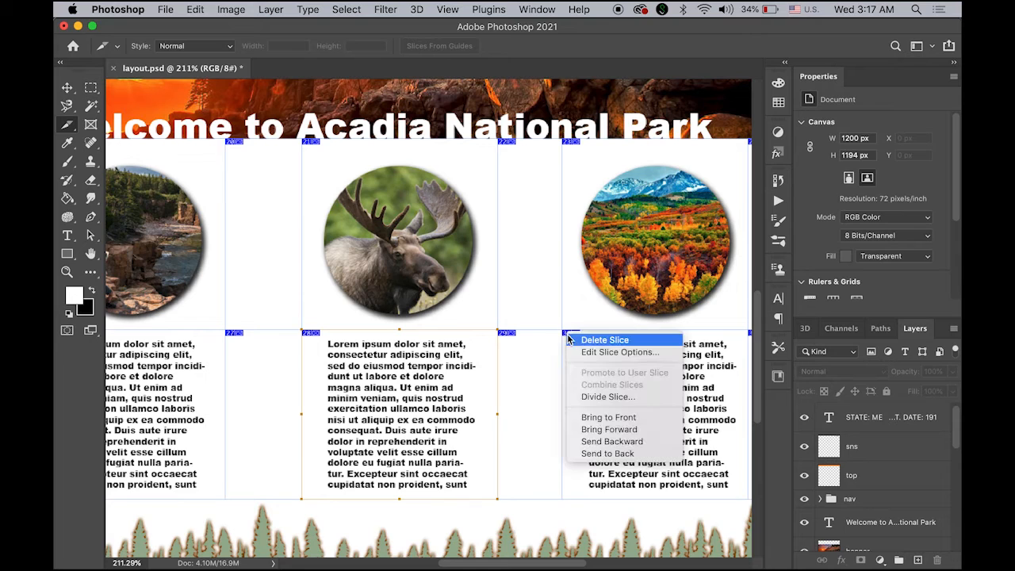
click(591, 353)
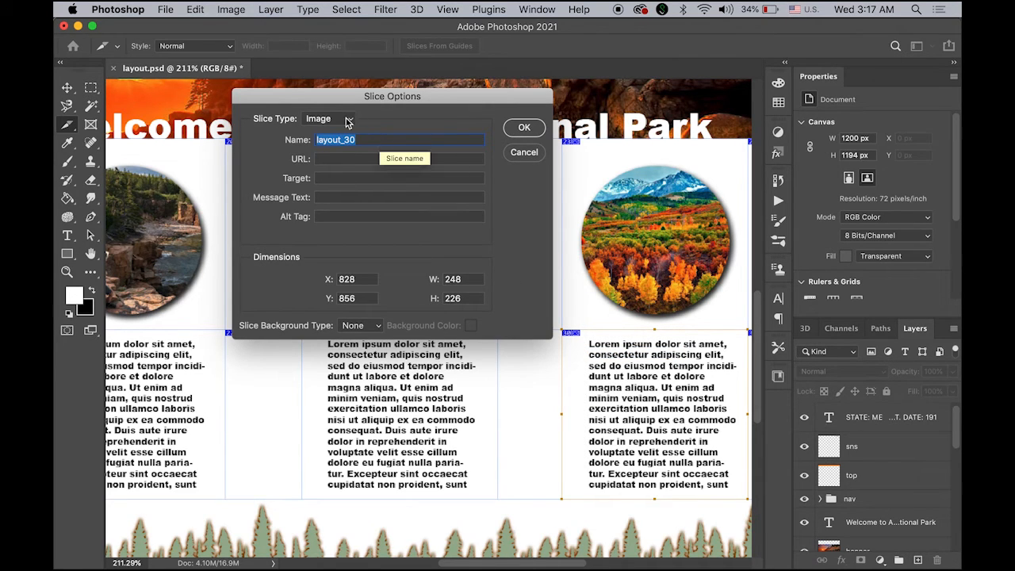
click(349, 119)
click(349, 104)
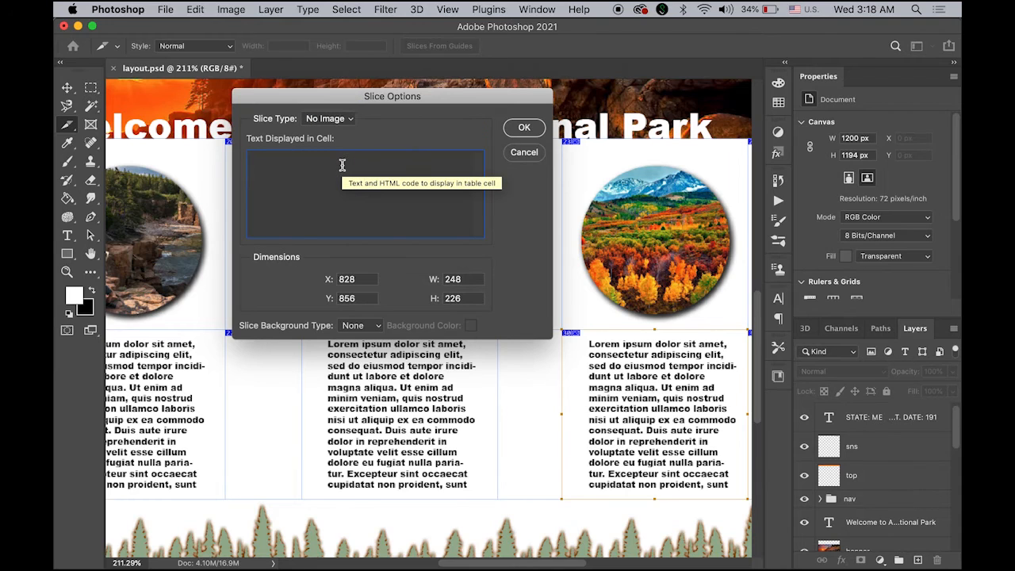
text(text)
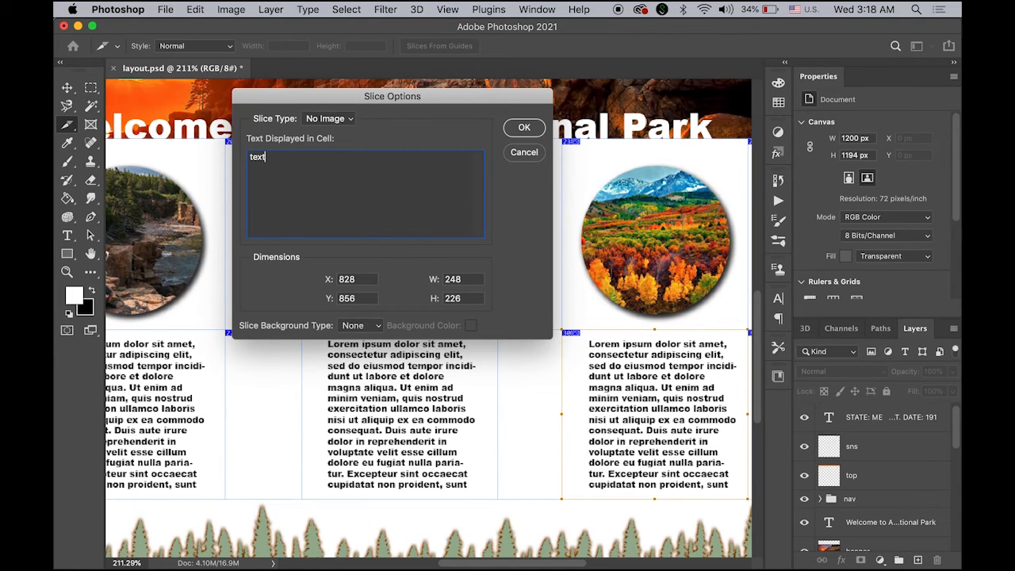
click(522, 128)
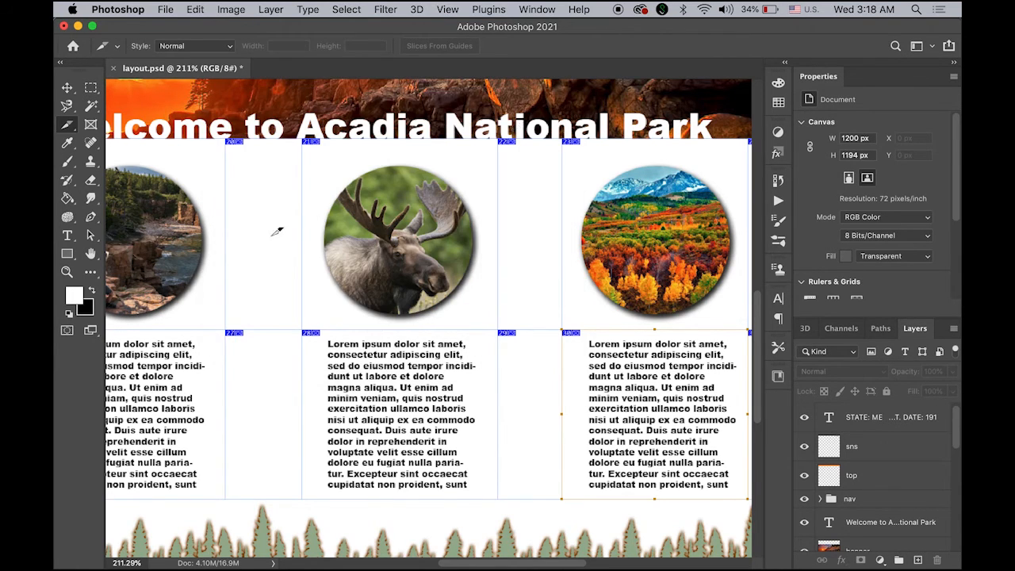
Fit the whole layout in view, switch to the Move tool and open the Save for Web (Legacy) export.
double_click(91, 254)
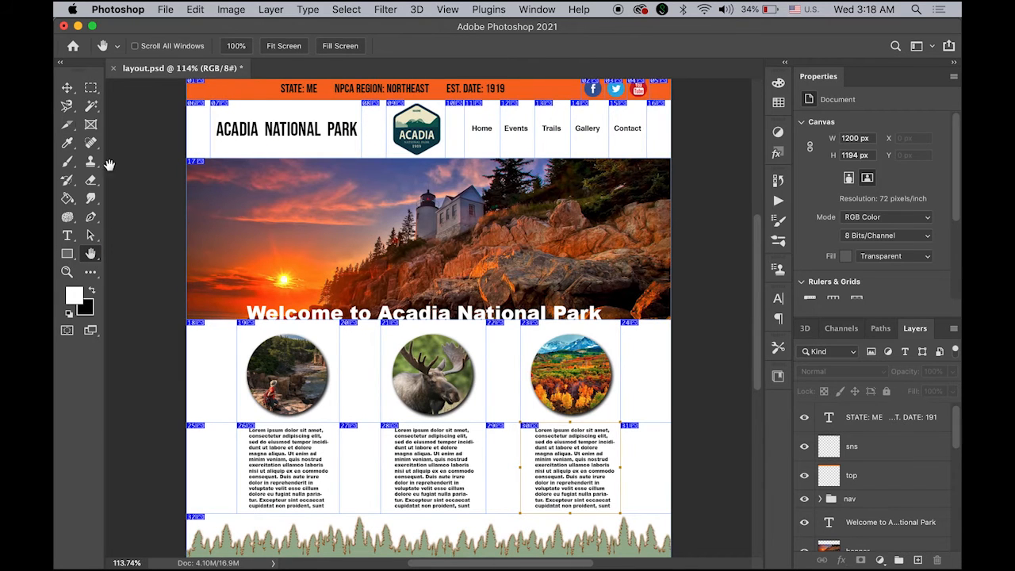
click(67, 88)
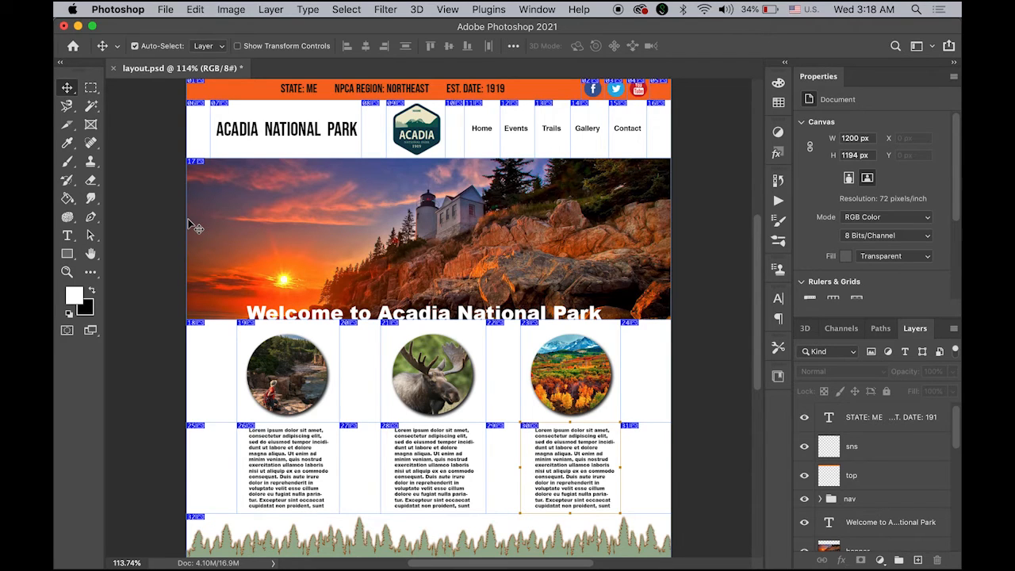
click(165, 9)
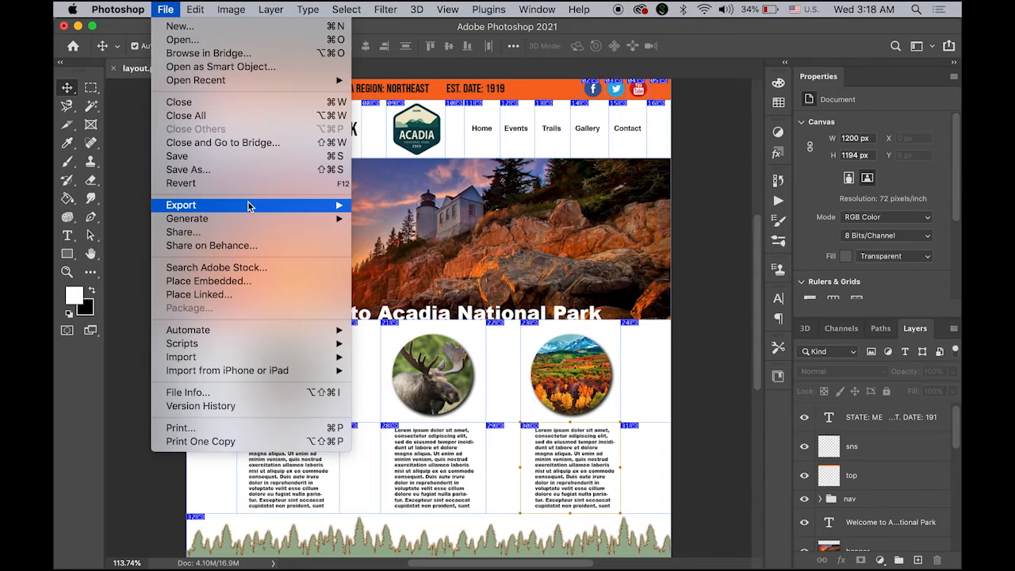
mouse_move(248, 206)
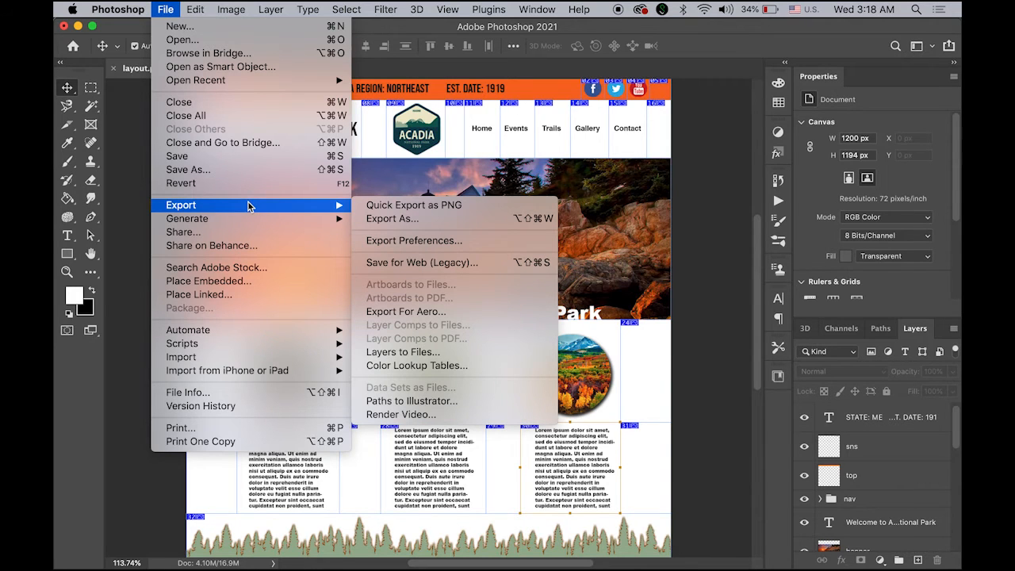
click(414, 264)
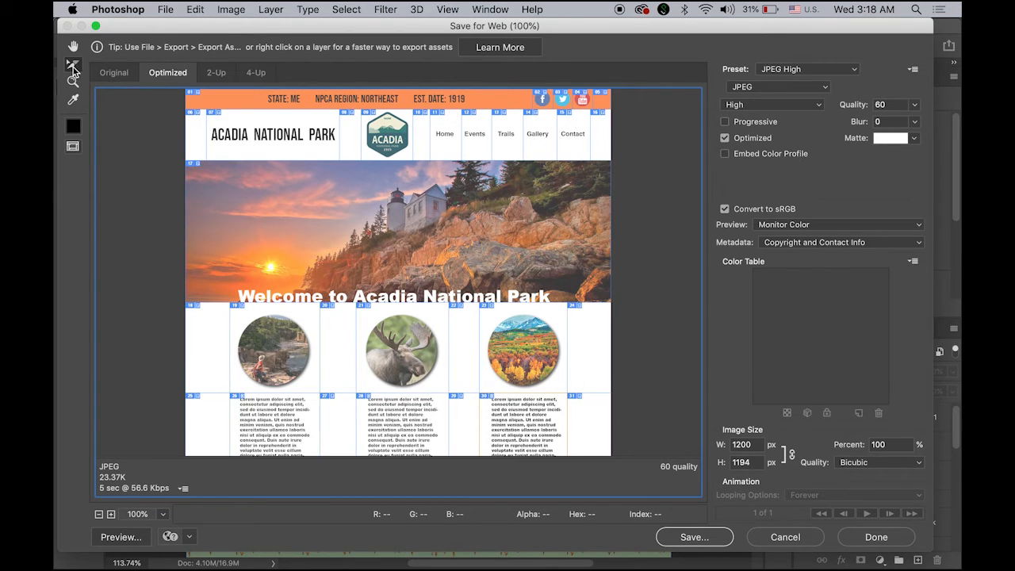
Inspect the logo, banner, three circular photo and title slices one by one in the export preview.
click(376, 140)
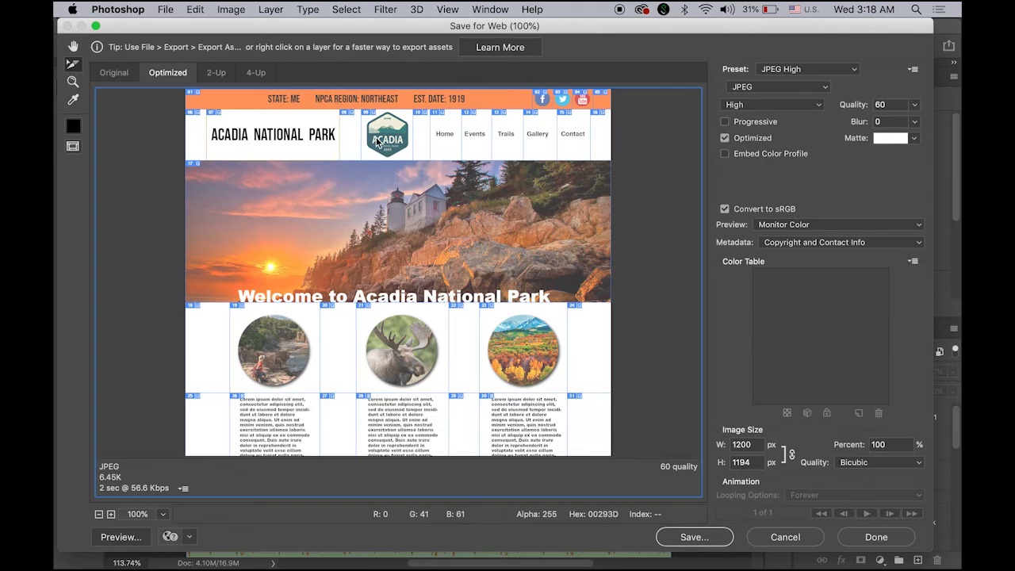
click(374, 190)
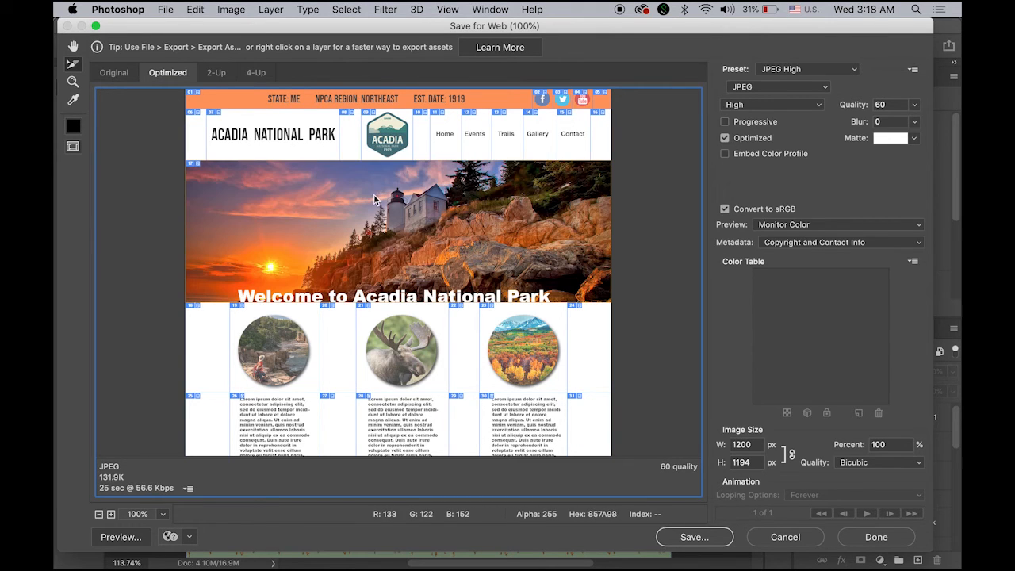
click(287, 345)
click(399, 340)
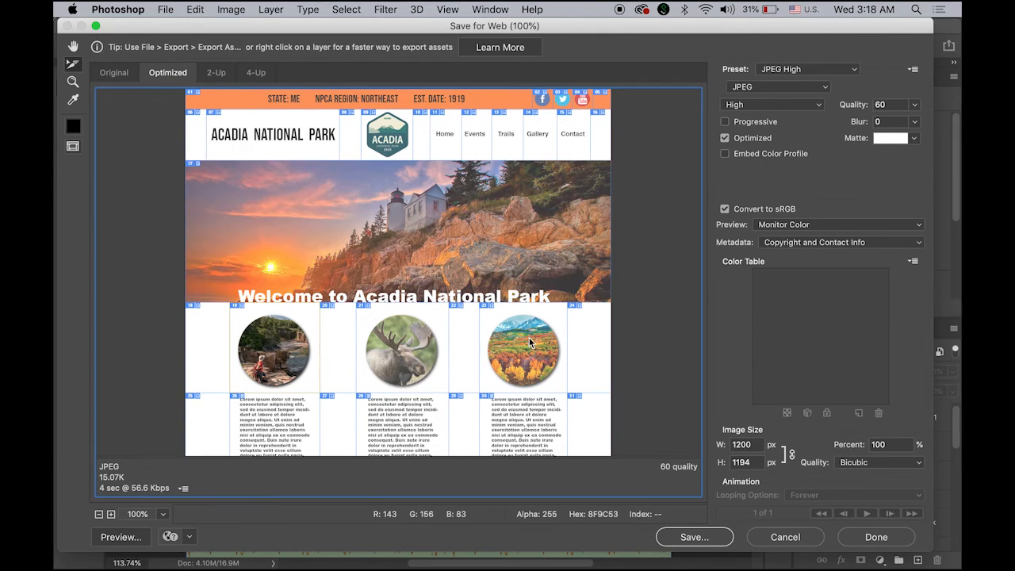
click(529, 340)
click(322, 212)
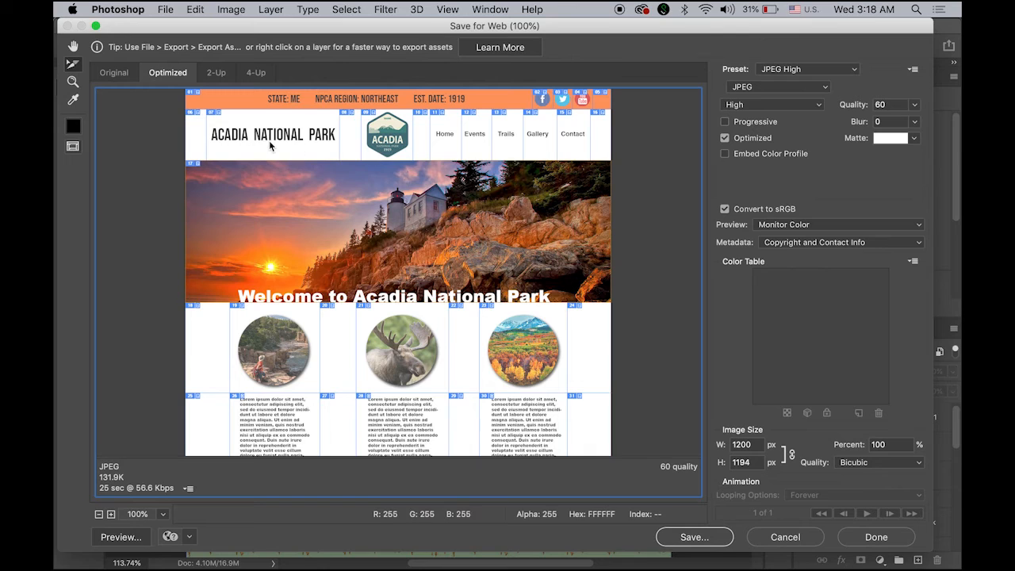
click(322, 148)
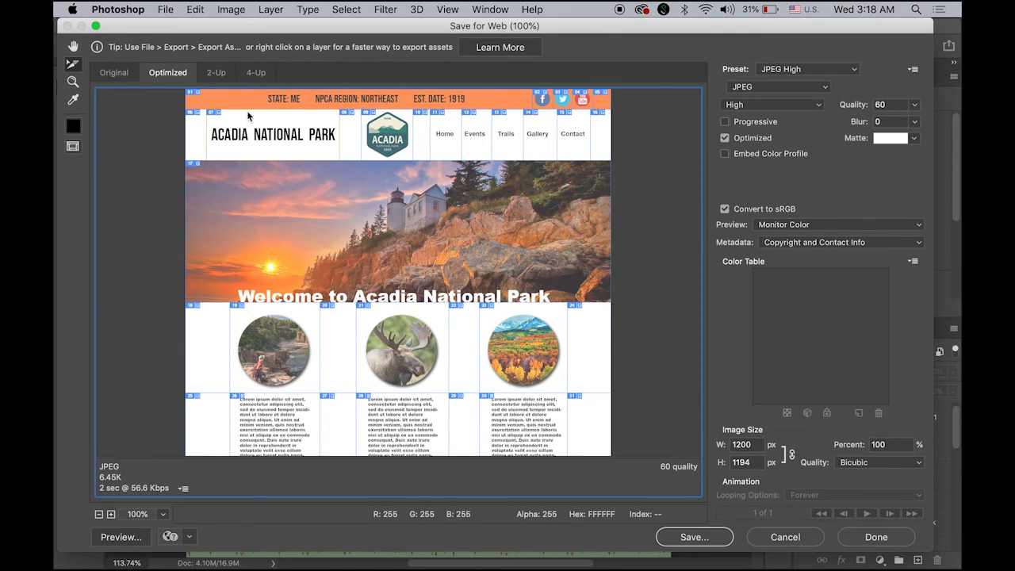
Select all slices of the layout together in the export preview, from the header to the tree-line footer.
drag(162, 98, 669, 451)
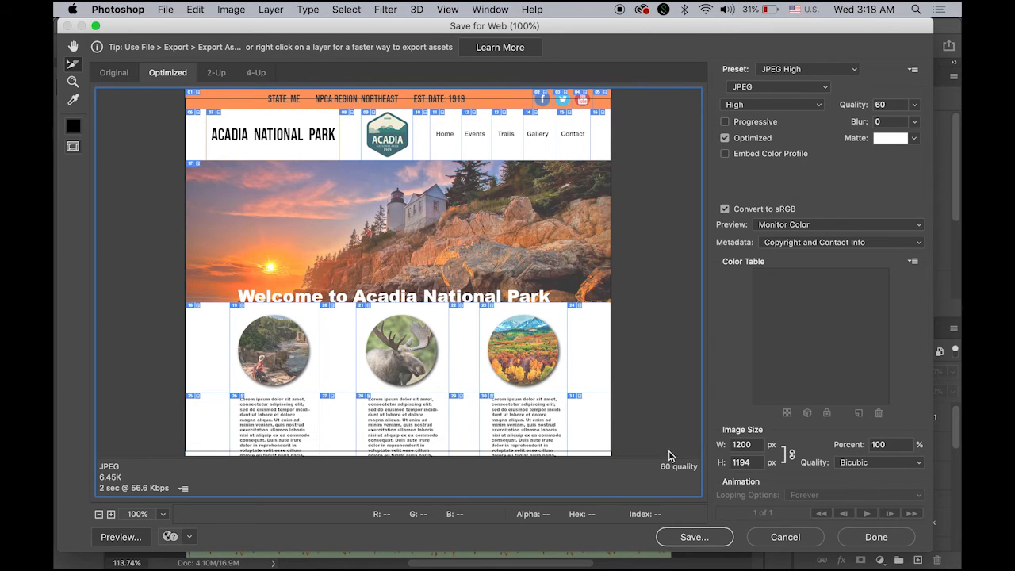
scroll(674, 475, down, 3)
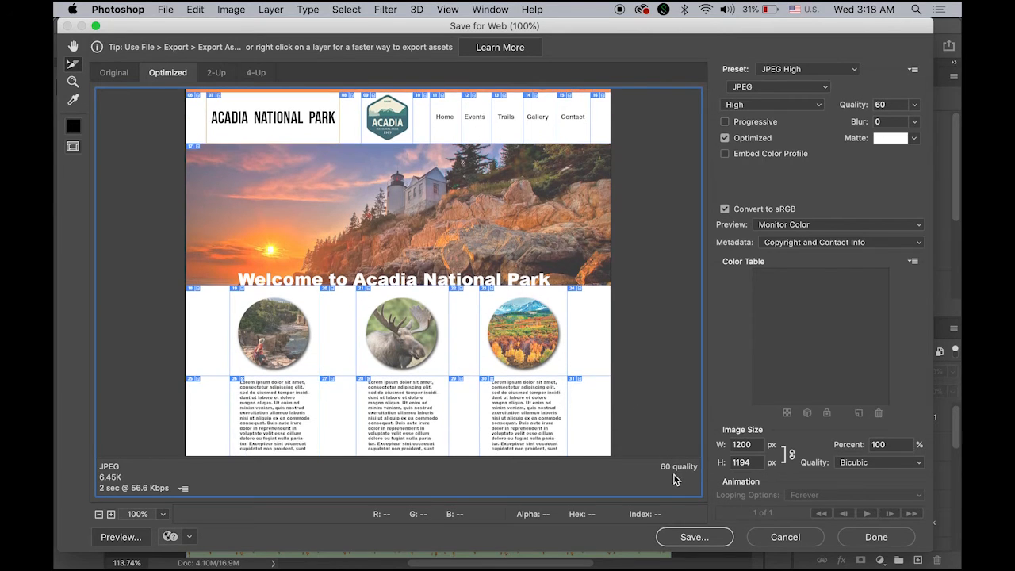
scroll(674, 475, down, 2)
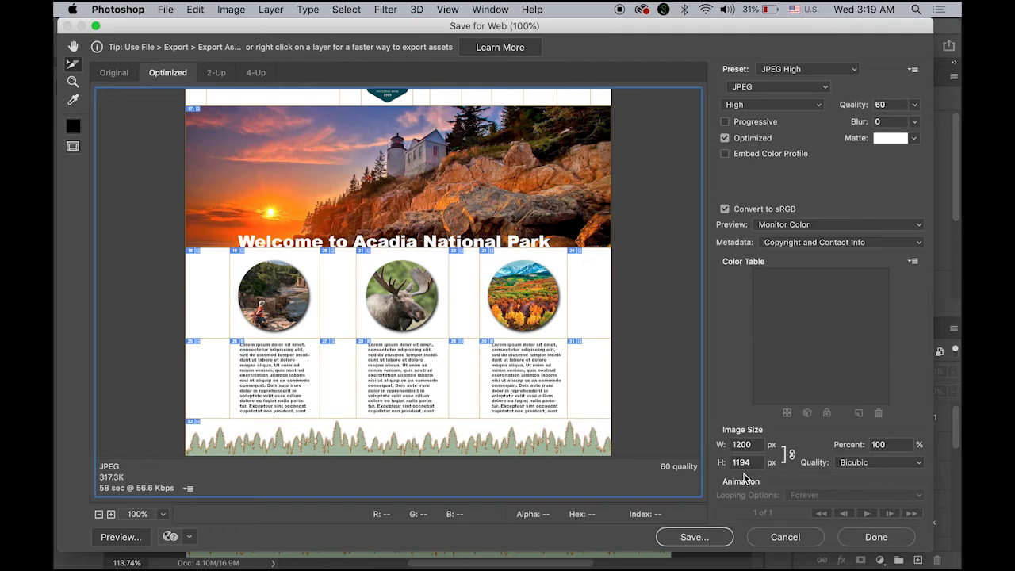
Start saving the optimized slices and set the output format to HTML and Images.
click(714, 539)
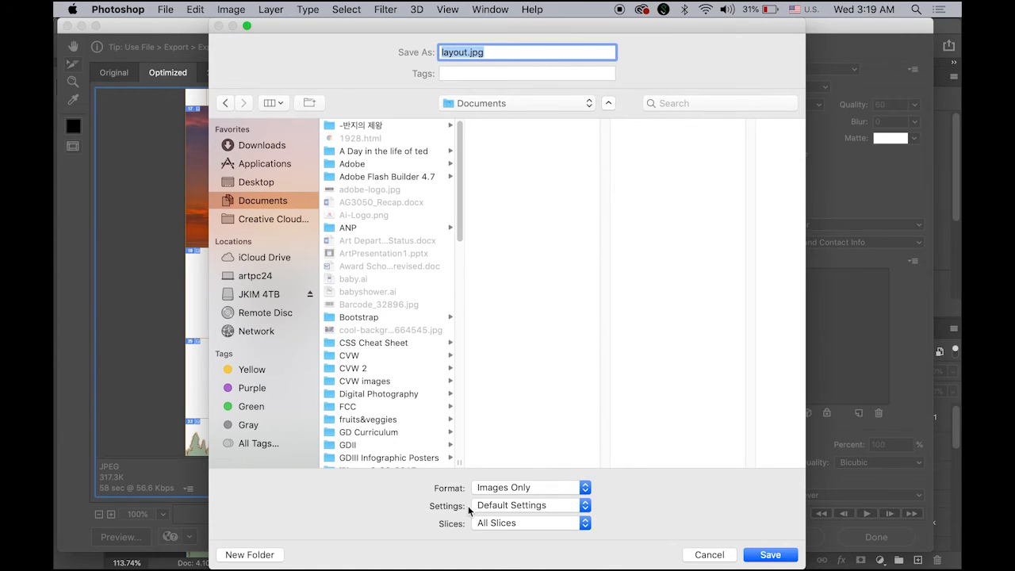
click(535, 488)
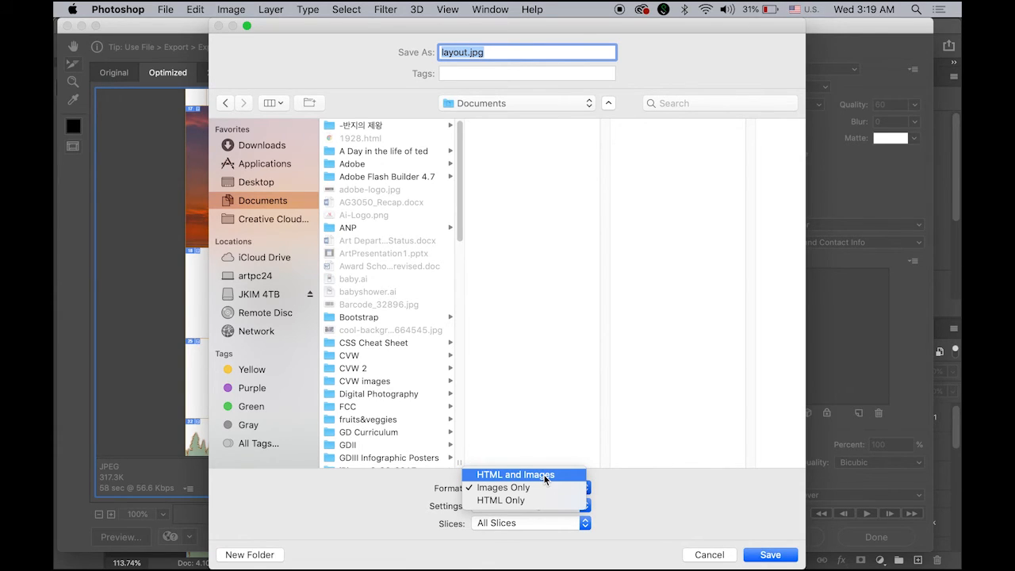
click(546, 480)
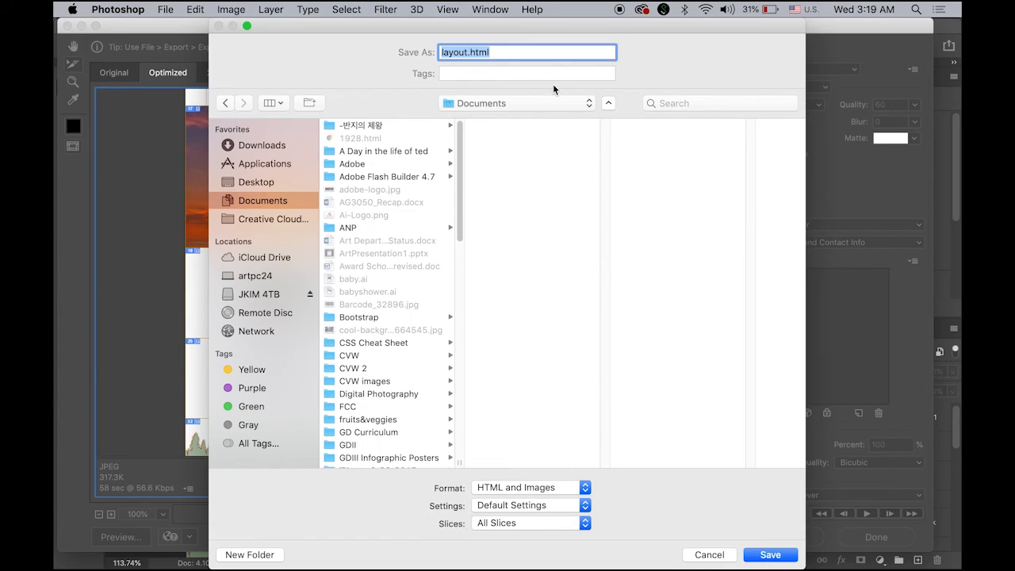
Choose the PSD_HTML folder as the save location and create a new folder named Acadia_NP inside it.
click(538, 106)
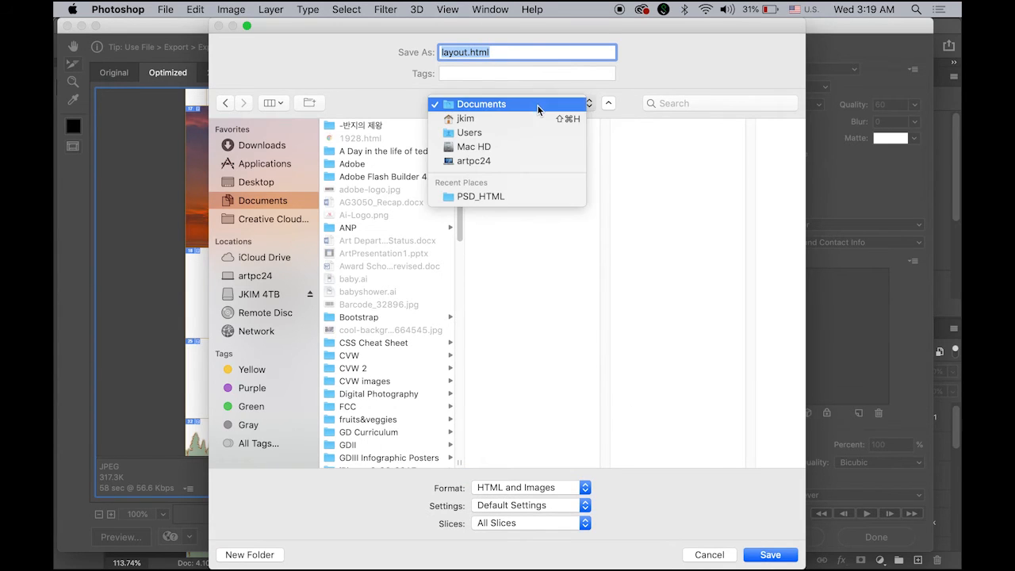
click(537, 197)
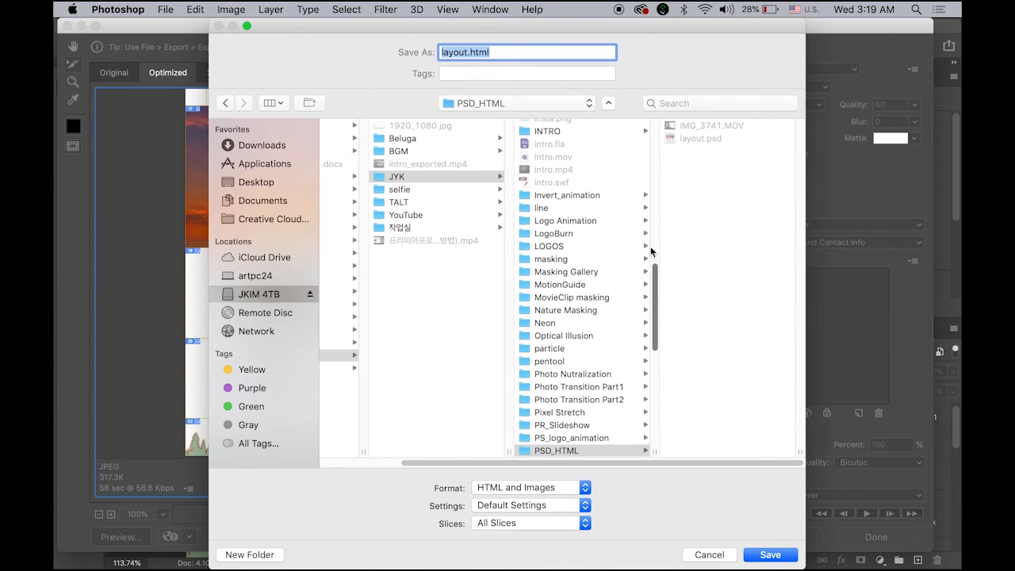
click(250, 554)
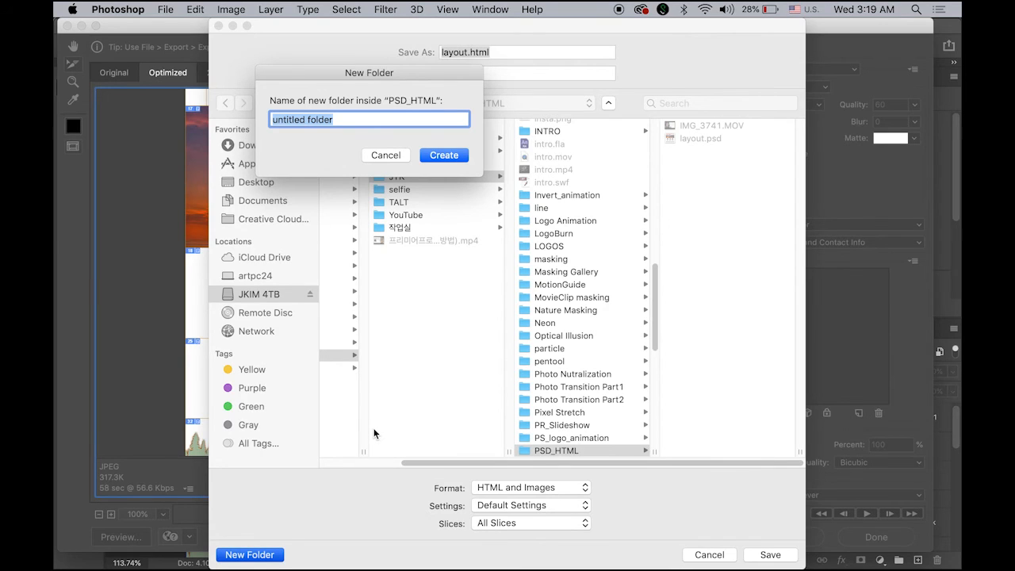
text(Acadia)
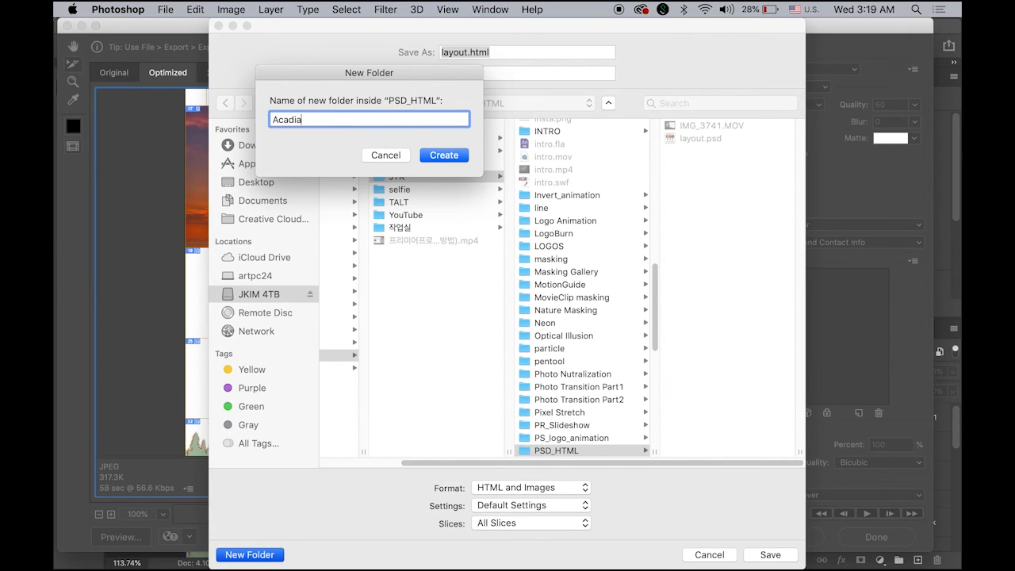
text(_NP)
click(442, 155)
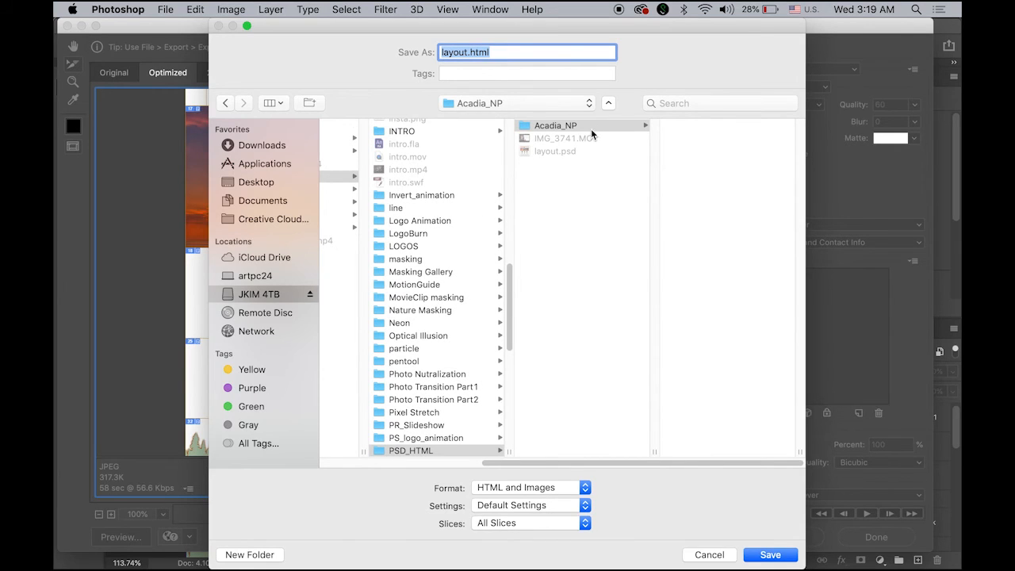
Name the exported page index.html and save it in the Acadia_NP folder.
click(467, 53)
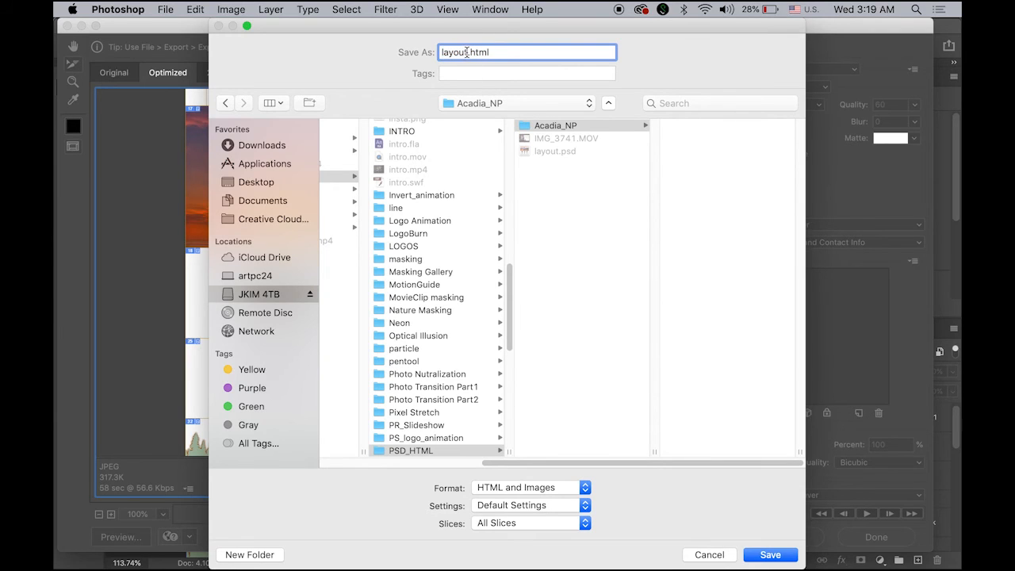
drag(466, 53, 400, 54)
text(index)
click(769, 551)
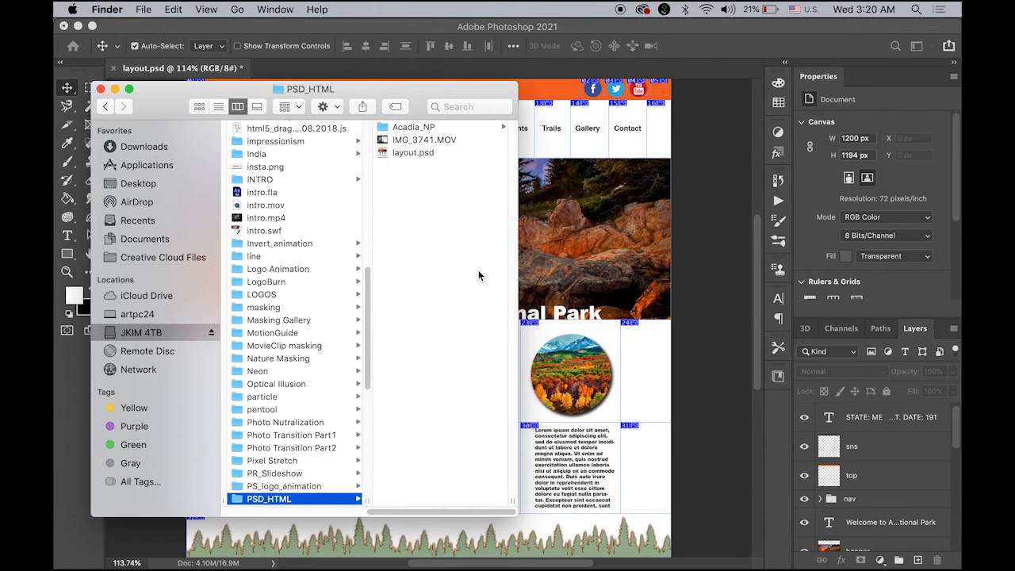
In Finder, browse the exported Acadia_NP folder and preview circle1.jpg, circle2.jpg and banner.jpg in its images folder.
click(400, 129)
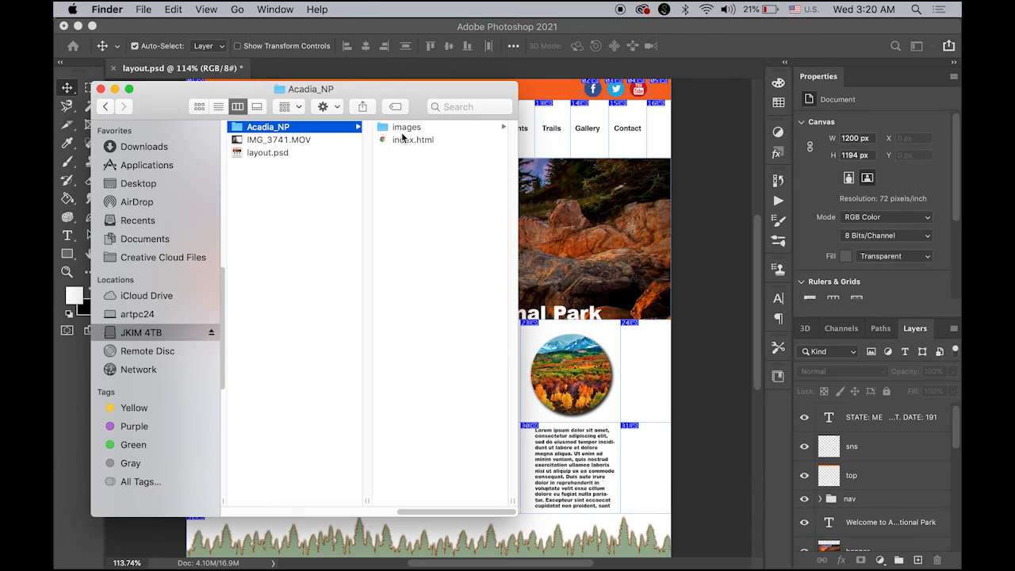
click(399, 130)
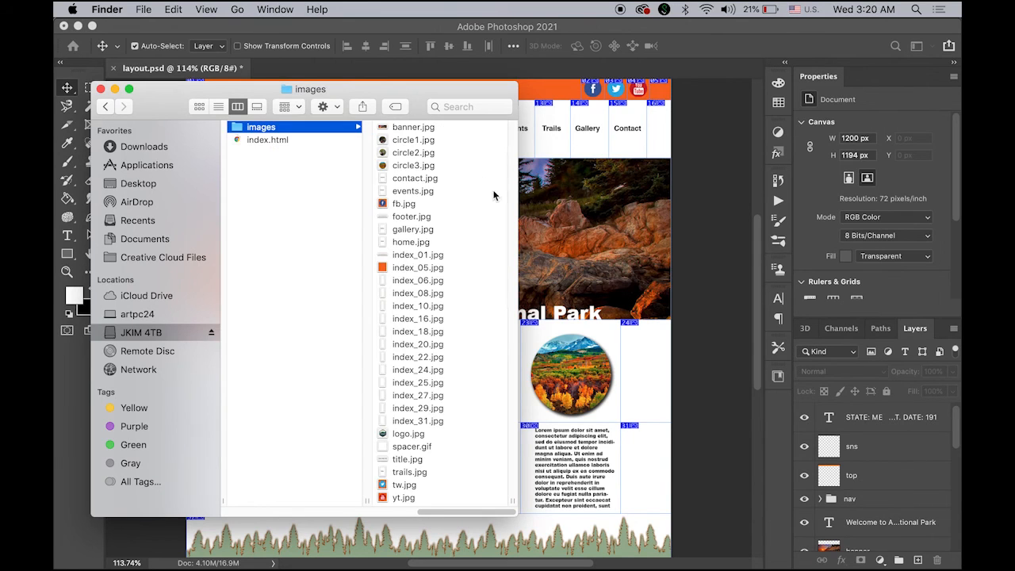
click(411, 142)
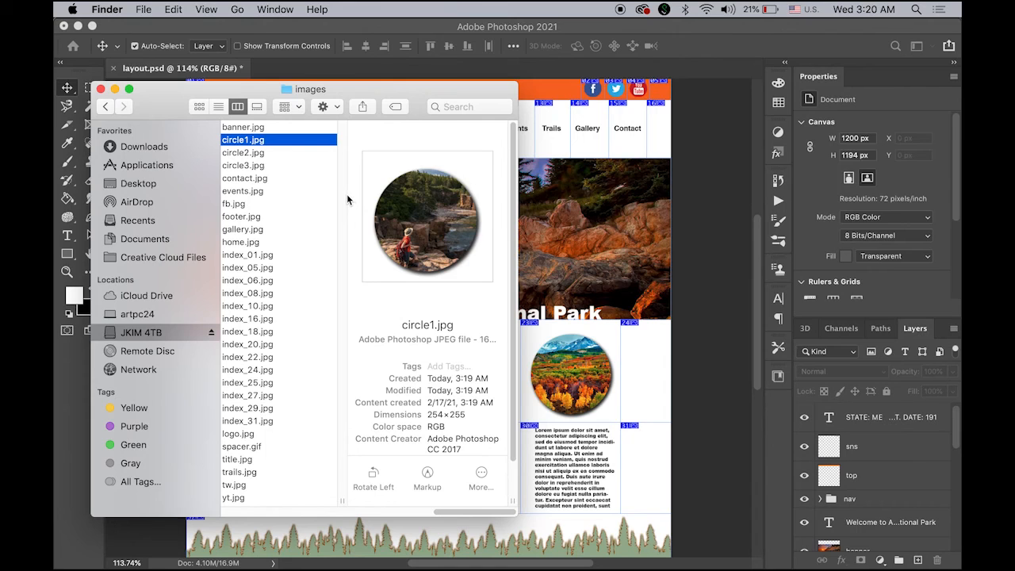
key(Down)
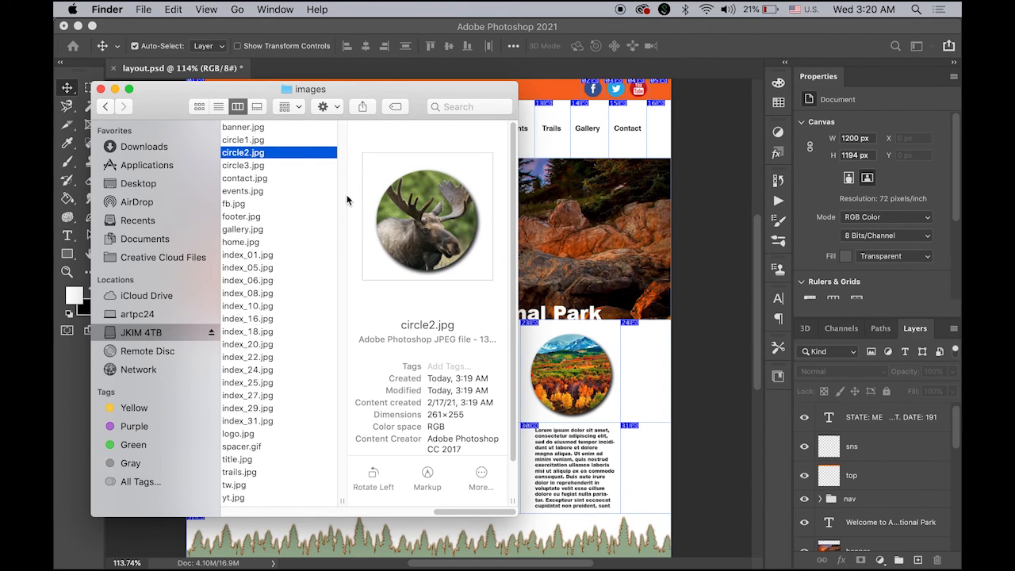
click(283, 129)
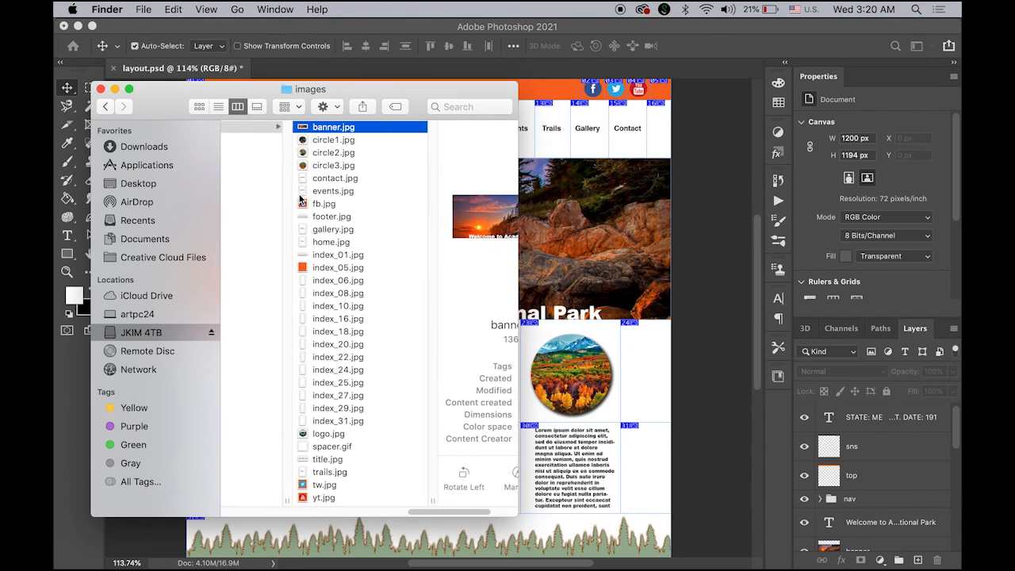
scroll(361, 248, left, 2)
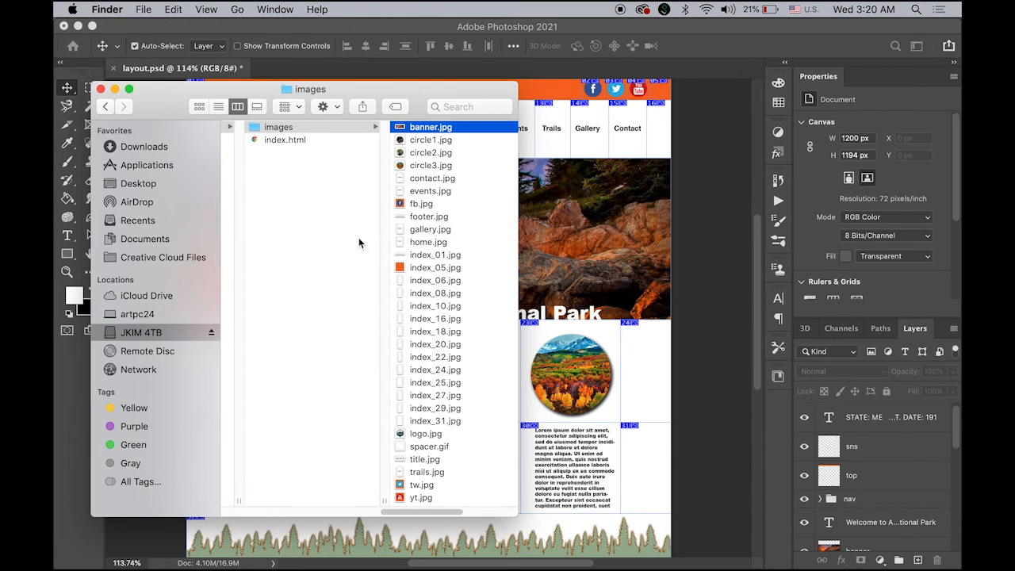
Open index.html from the Acadia_NP folder in Chrome.
click(287, 141)
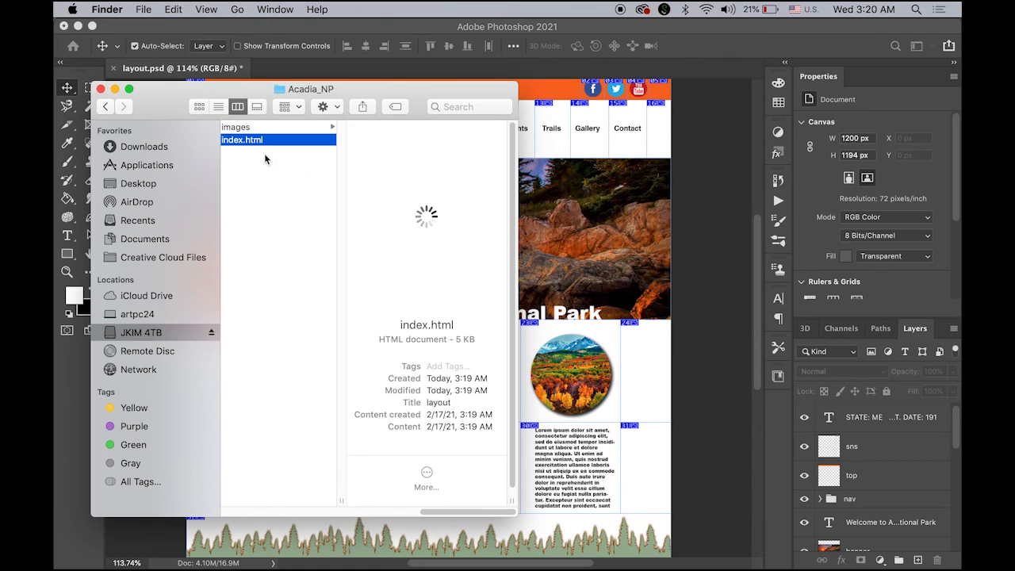
scroll(265, 151, left, 2)
double_click(267, 141)
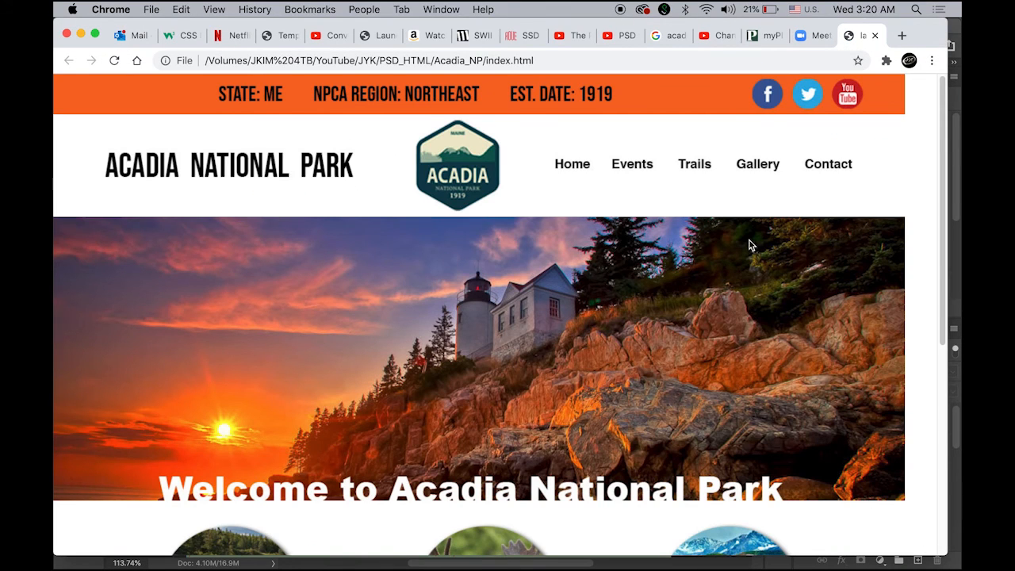
Examine the exported page from header to footer, including the text placeholders below the three circular photos.
scroll(862, 229, down, 3)
scroll(862, 229, down, 5)
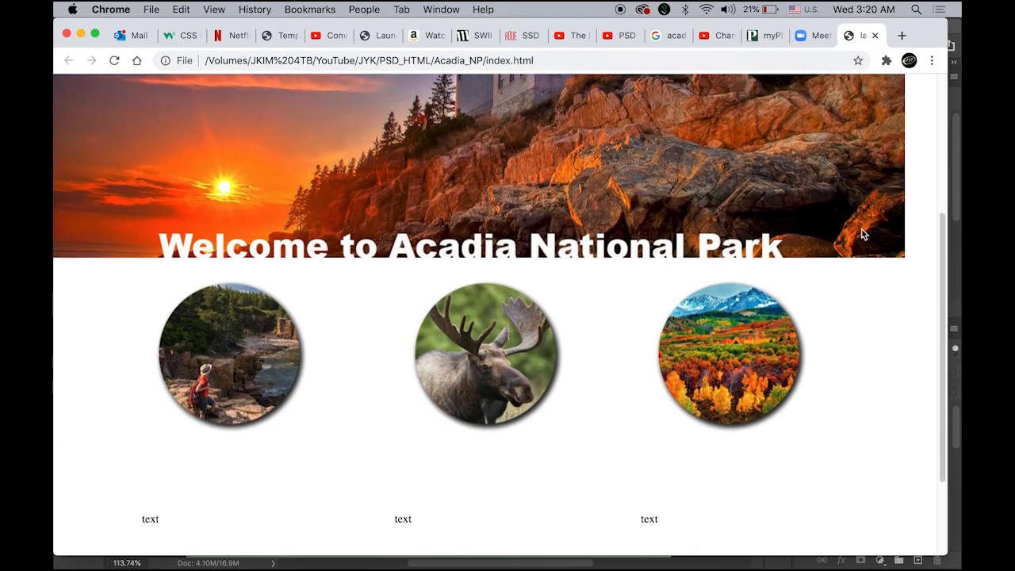
scroll(862, 231, up, 8)
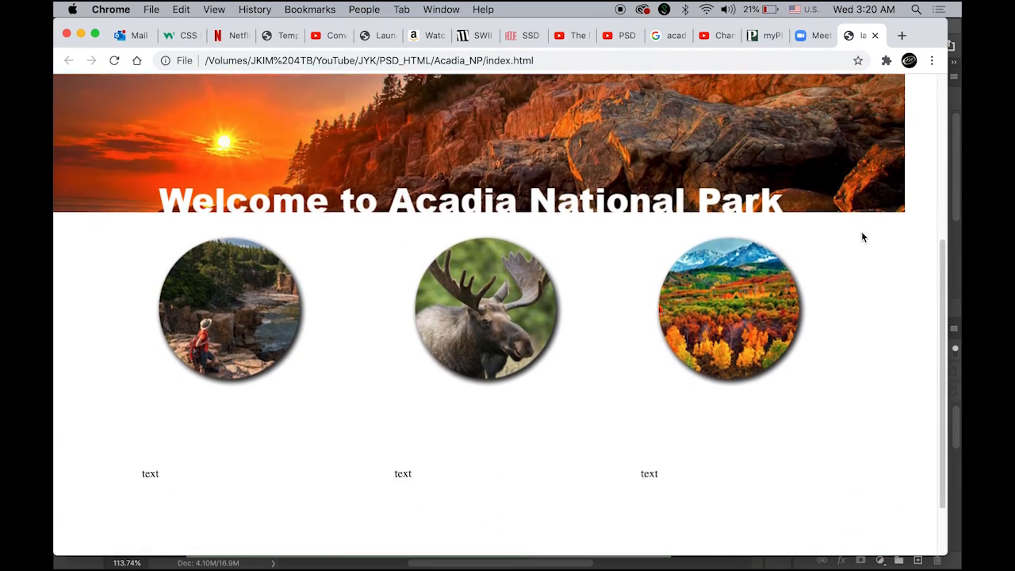
scroll(863, 238, down, 9)
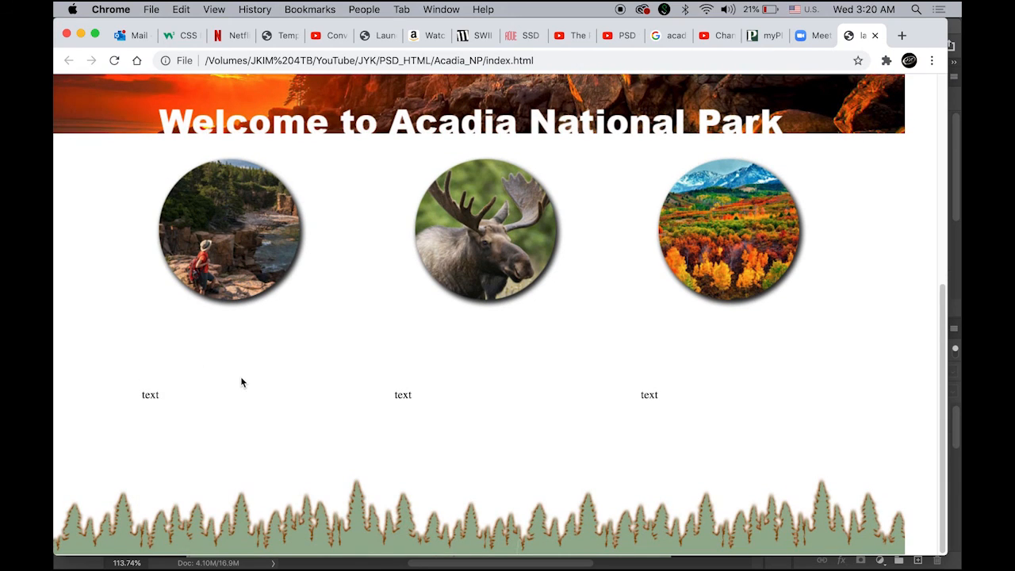
drag(242, 382, 242, 403)
click(201, 411)
drag(414, 397, 387, 396)
drag(660, 401, 634, 399)
click(703, 398)
scroll(715, 417, up, 10)
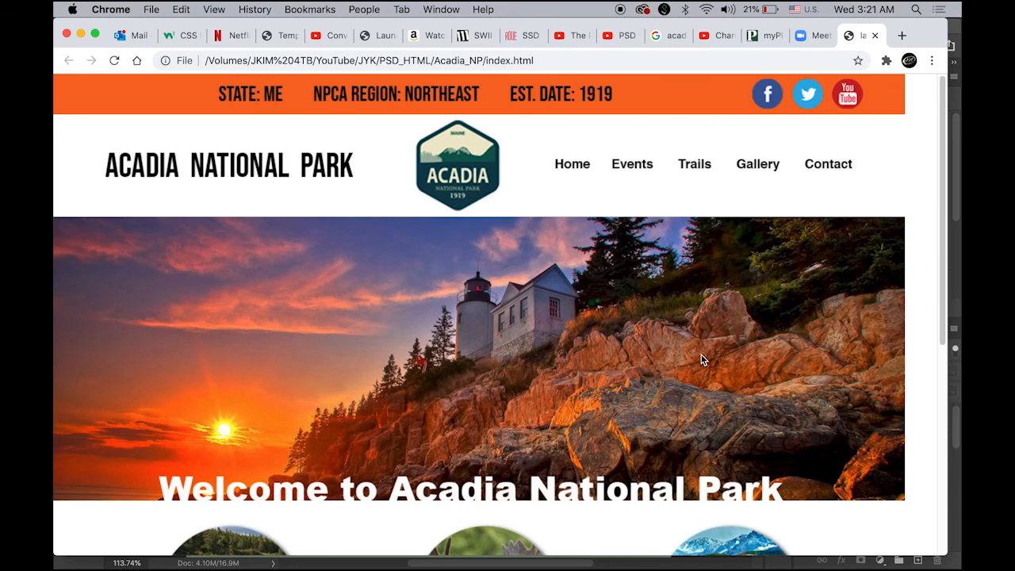
scroll(701, 352, down, 5)
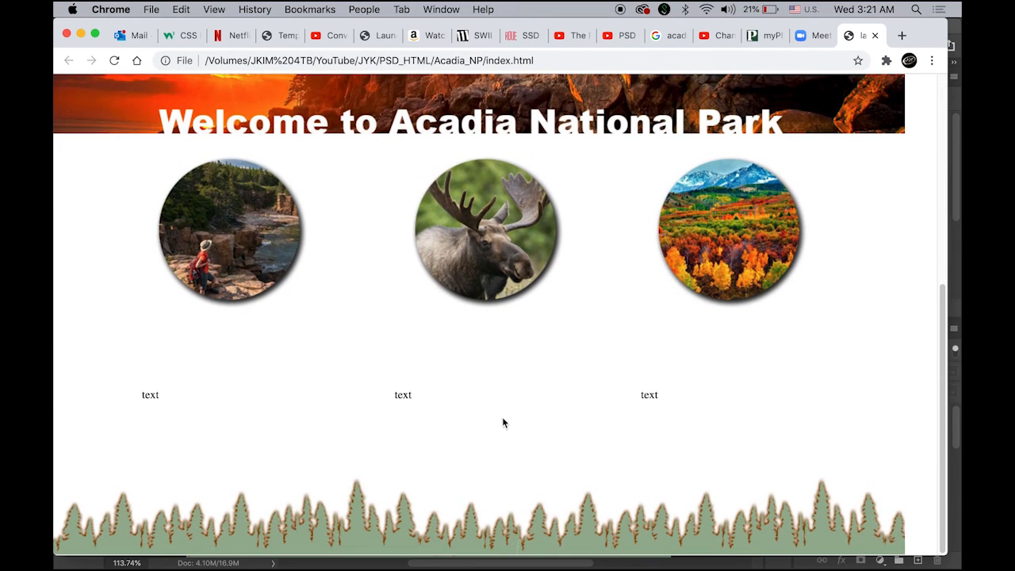